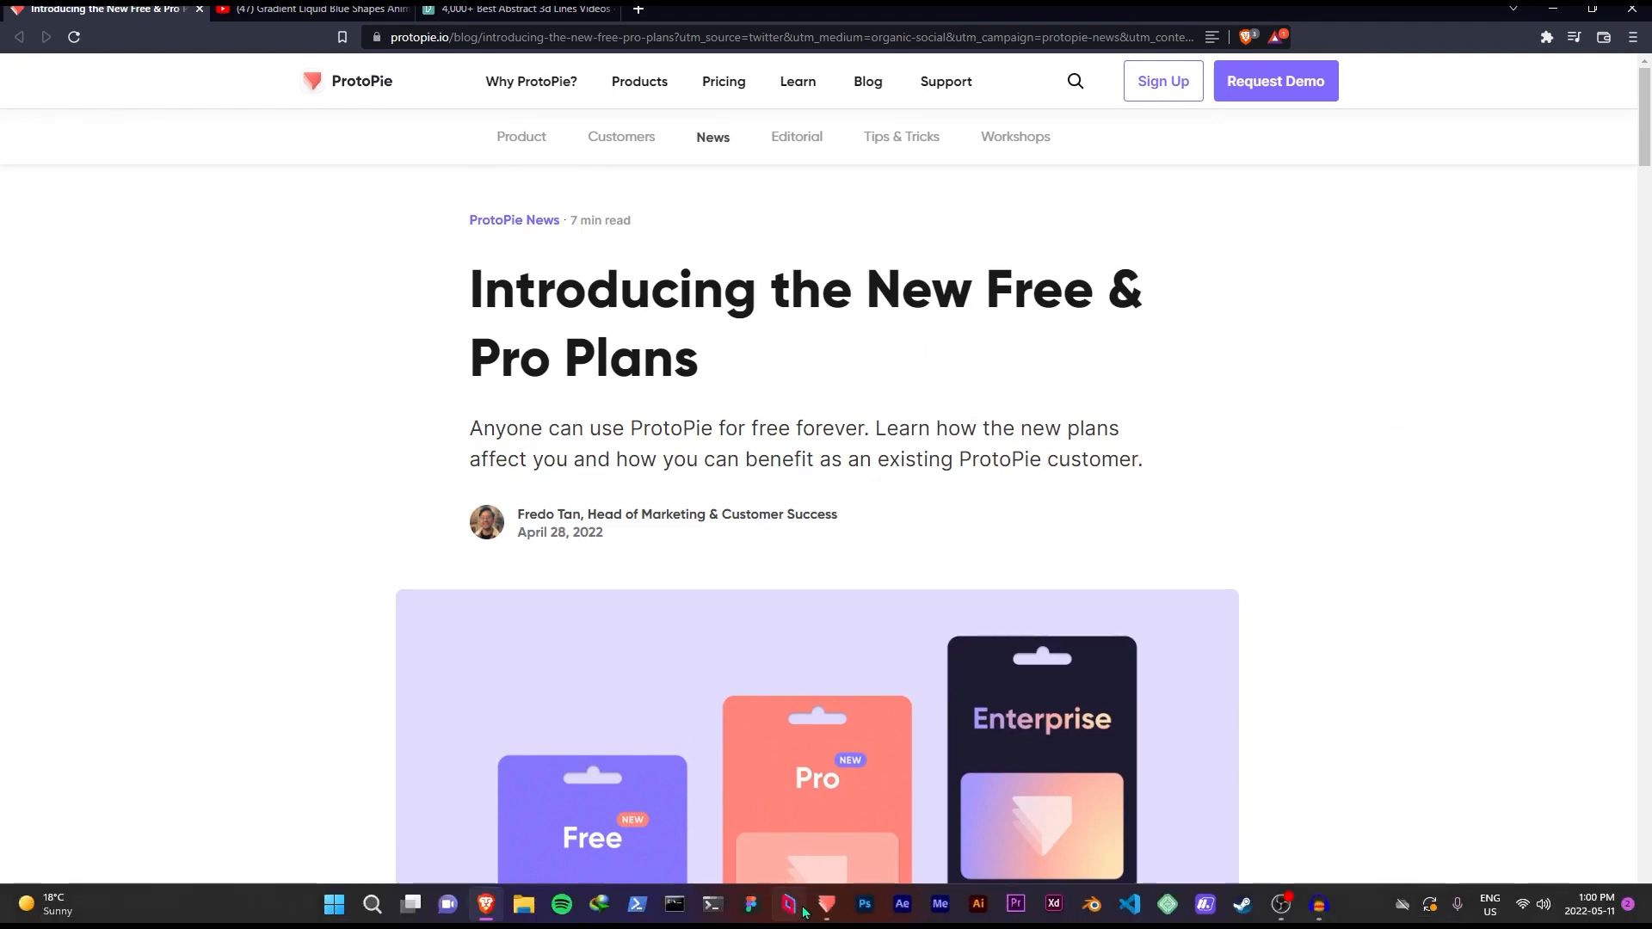
Switch to ProtoPie and examine the chip icon, masked card number, total balance and Mastercard logo in Scene 2.
click(827, 904)
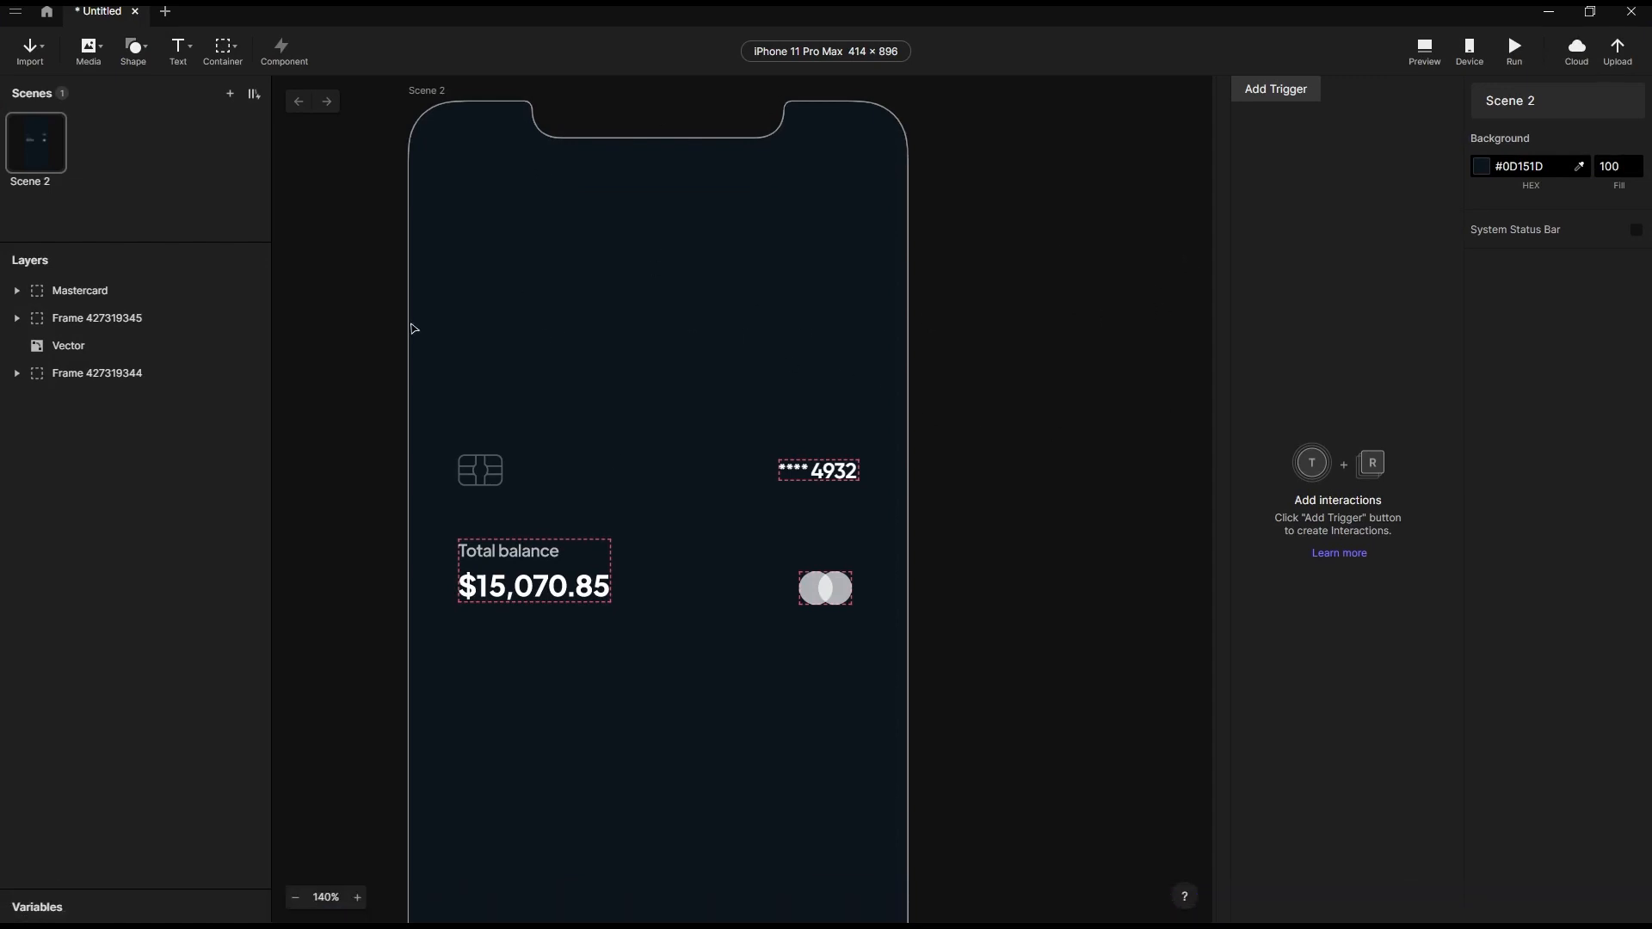
scroll(1118, 451, down, 2)
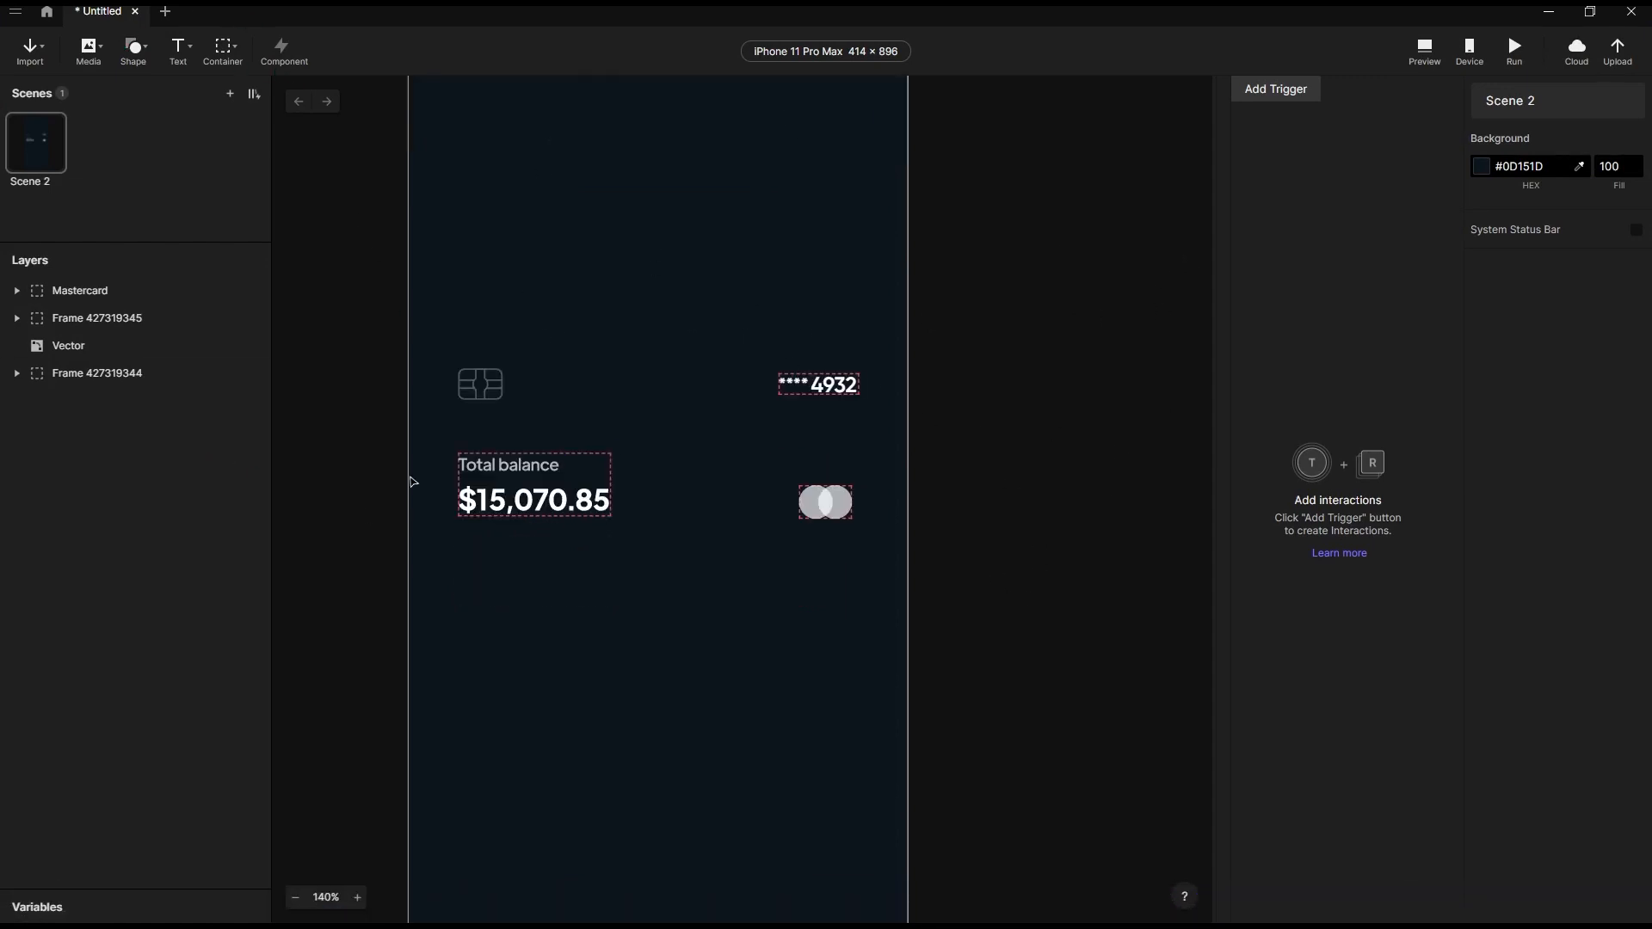
scroll(936, 391, down, 2)
ctrl+scroll(944, 358, down, 5)
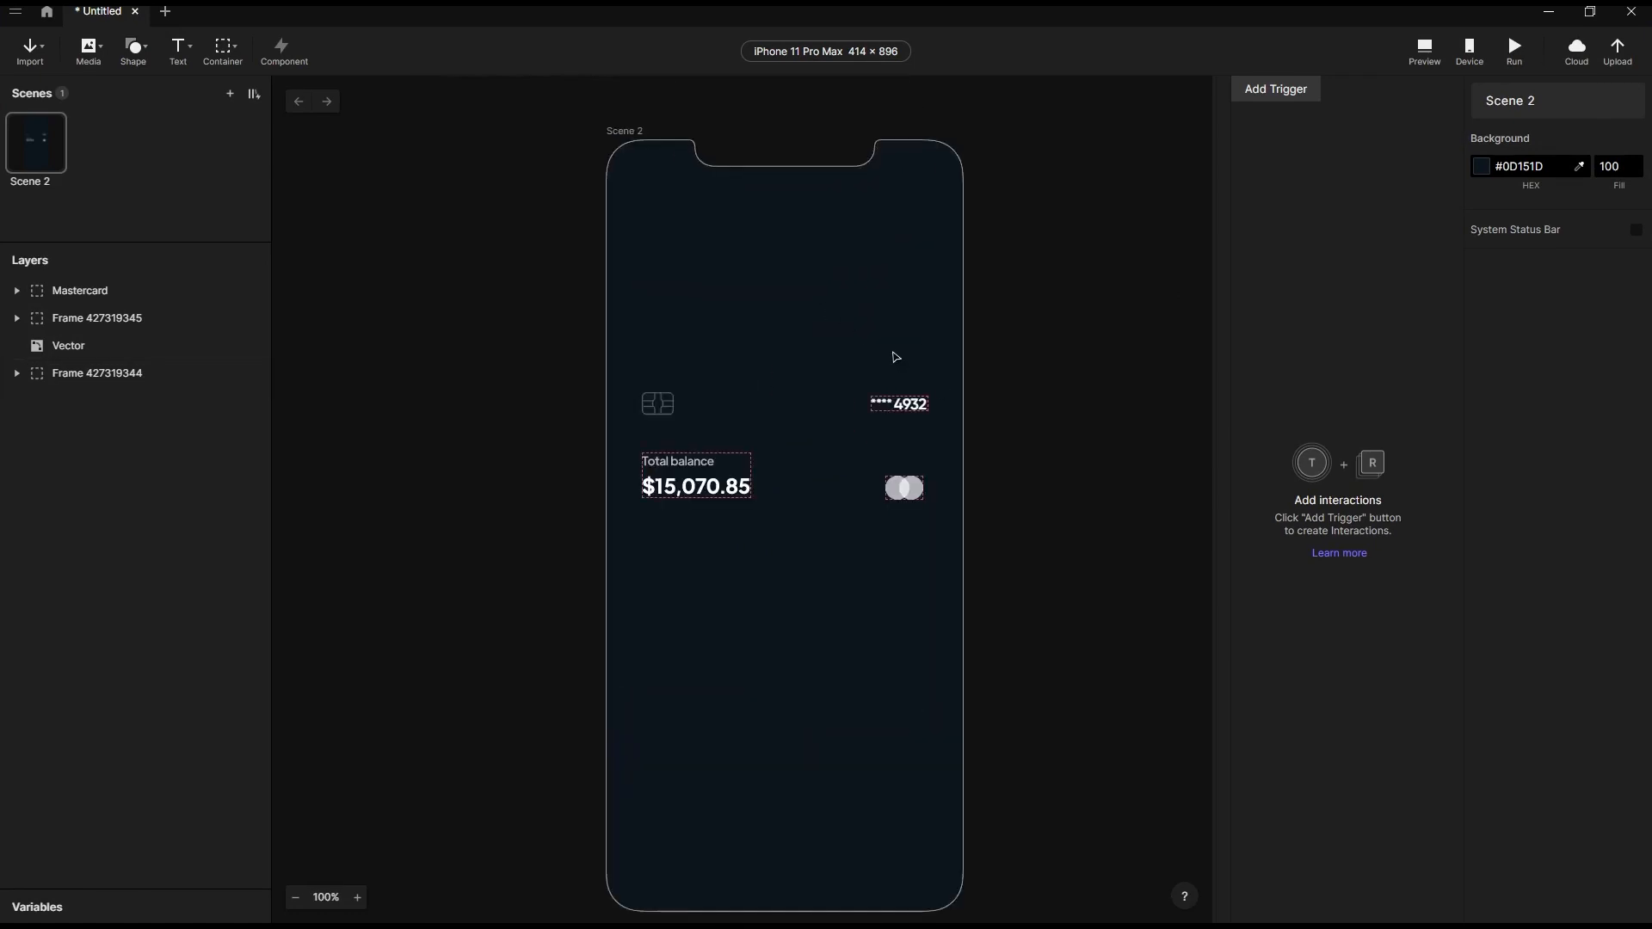
ctrl+scroll(895, 361, up, 5)
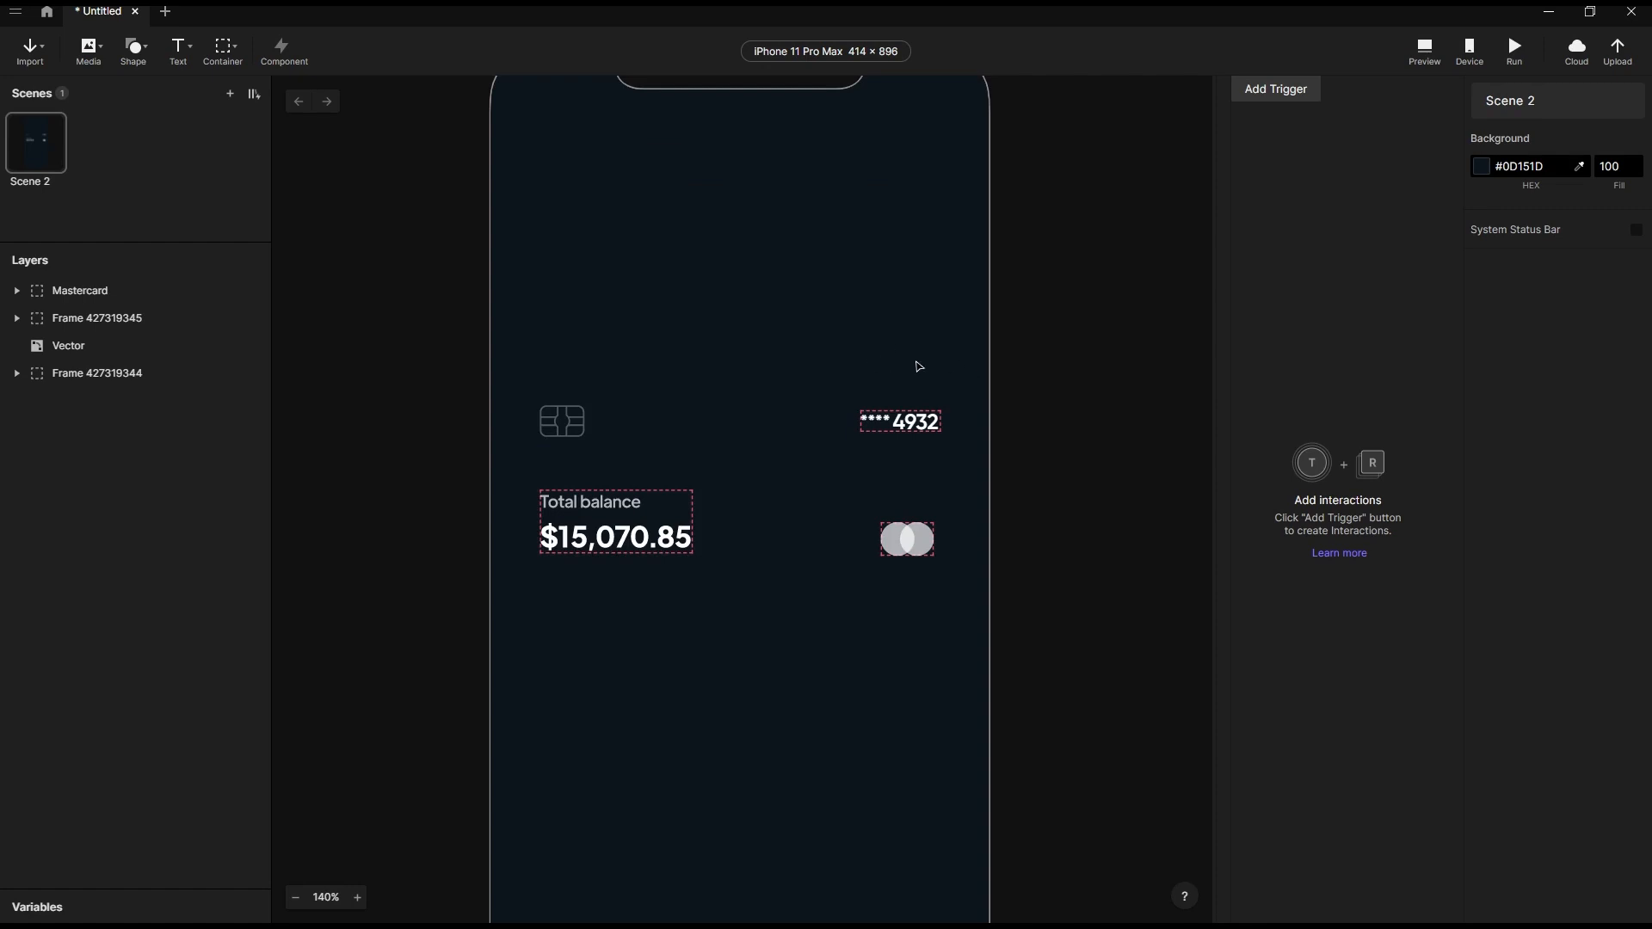
ctrl+scroll(918, 367, up, 3)
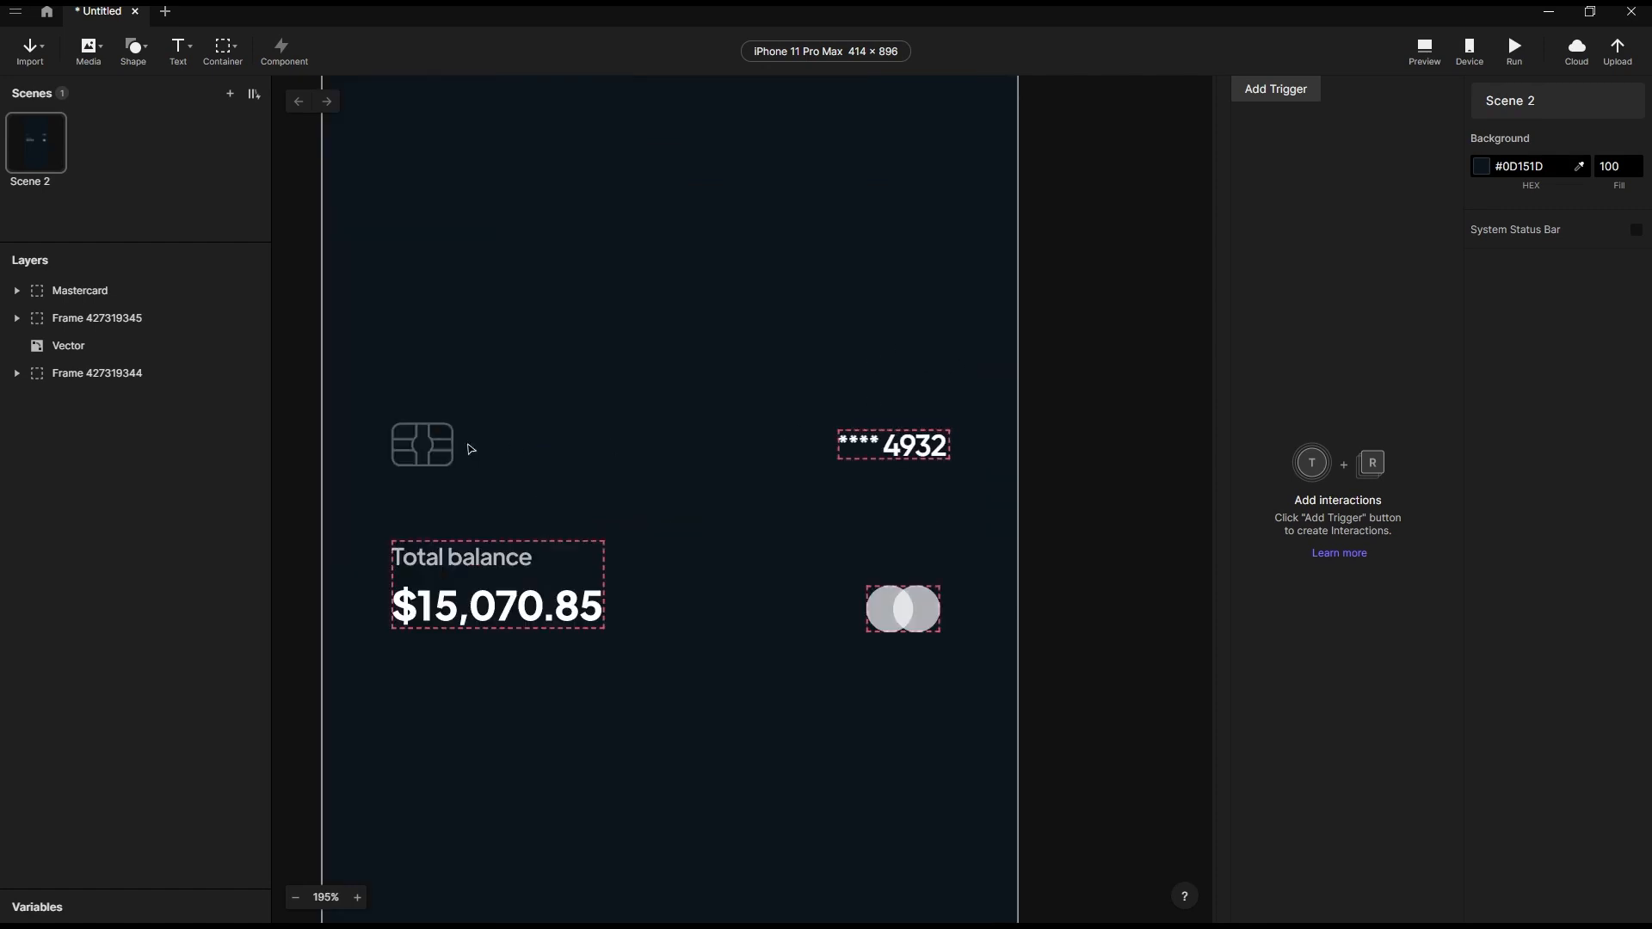
click(412, 449)
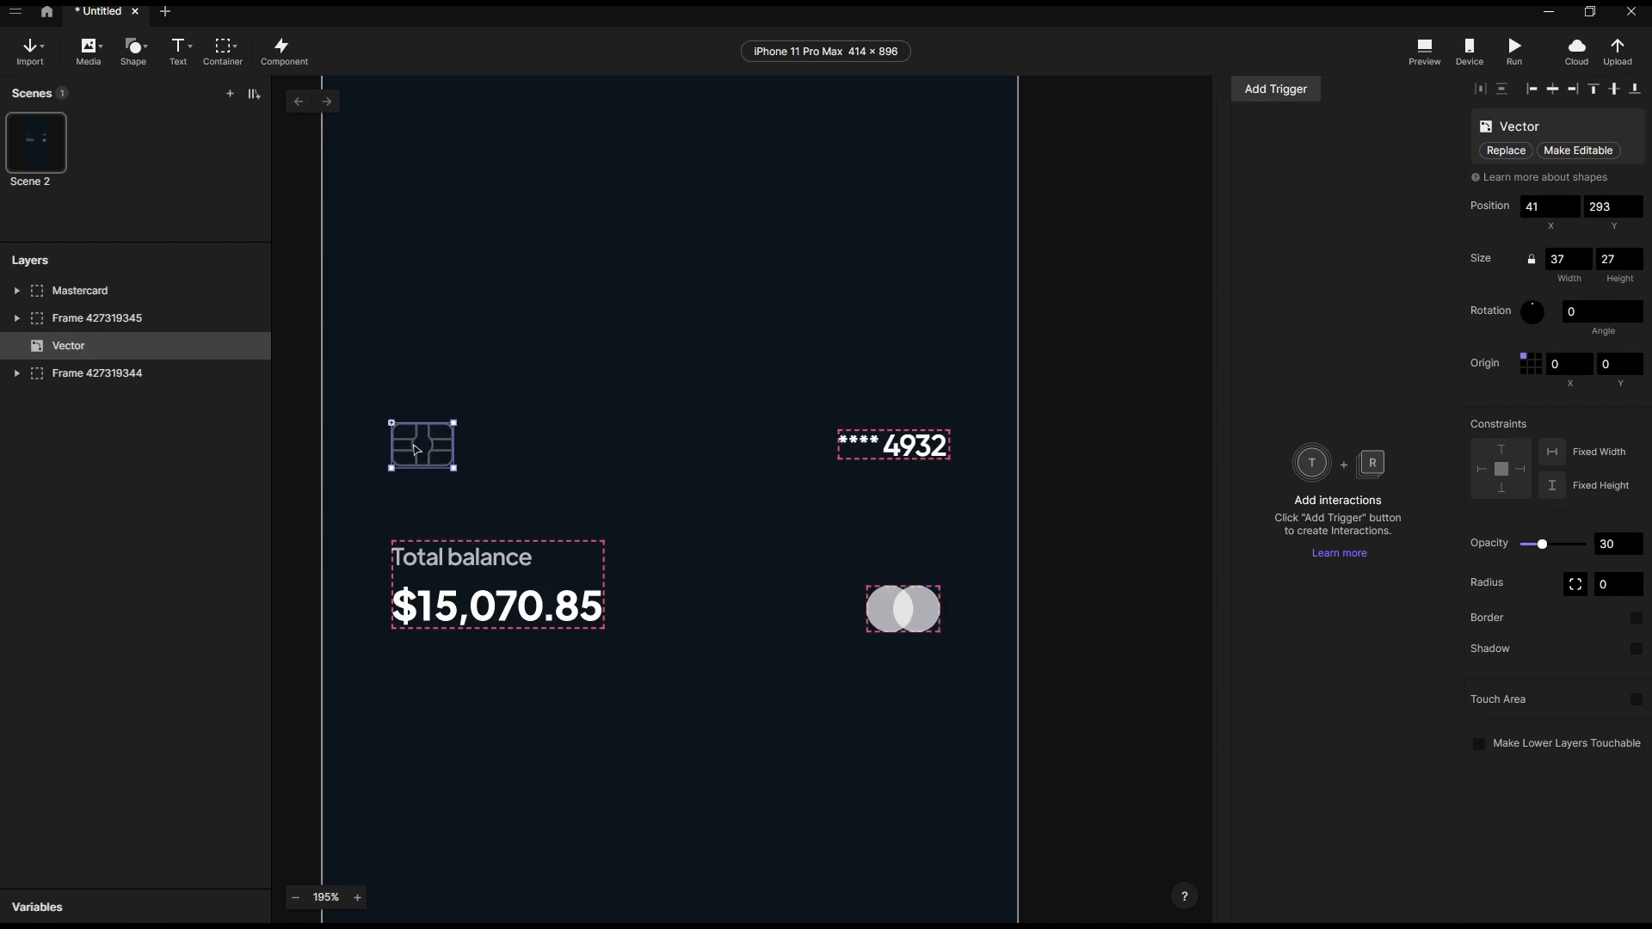
click(892, 452)
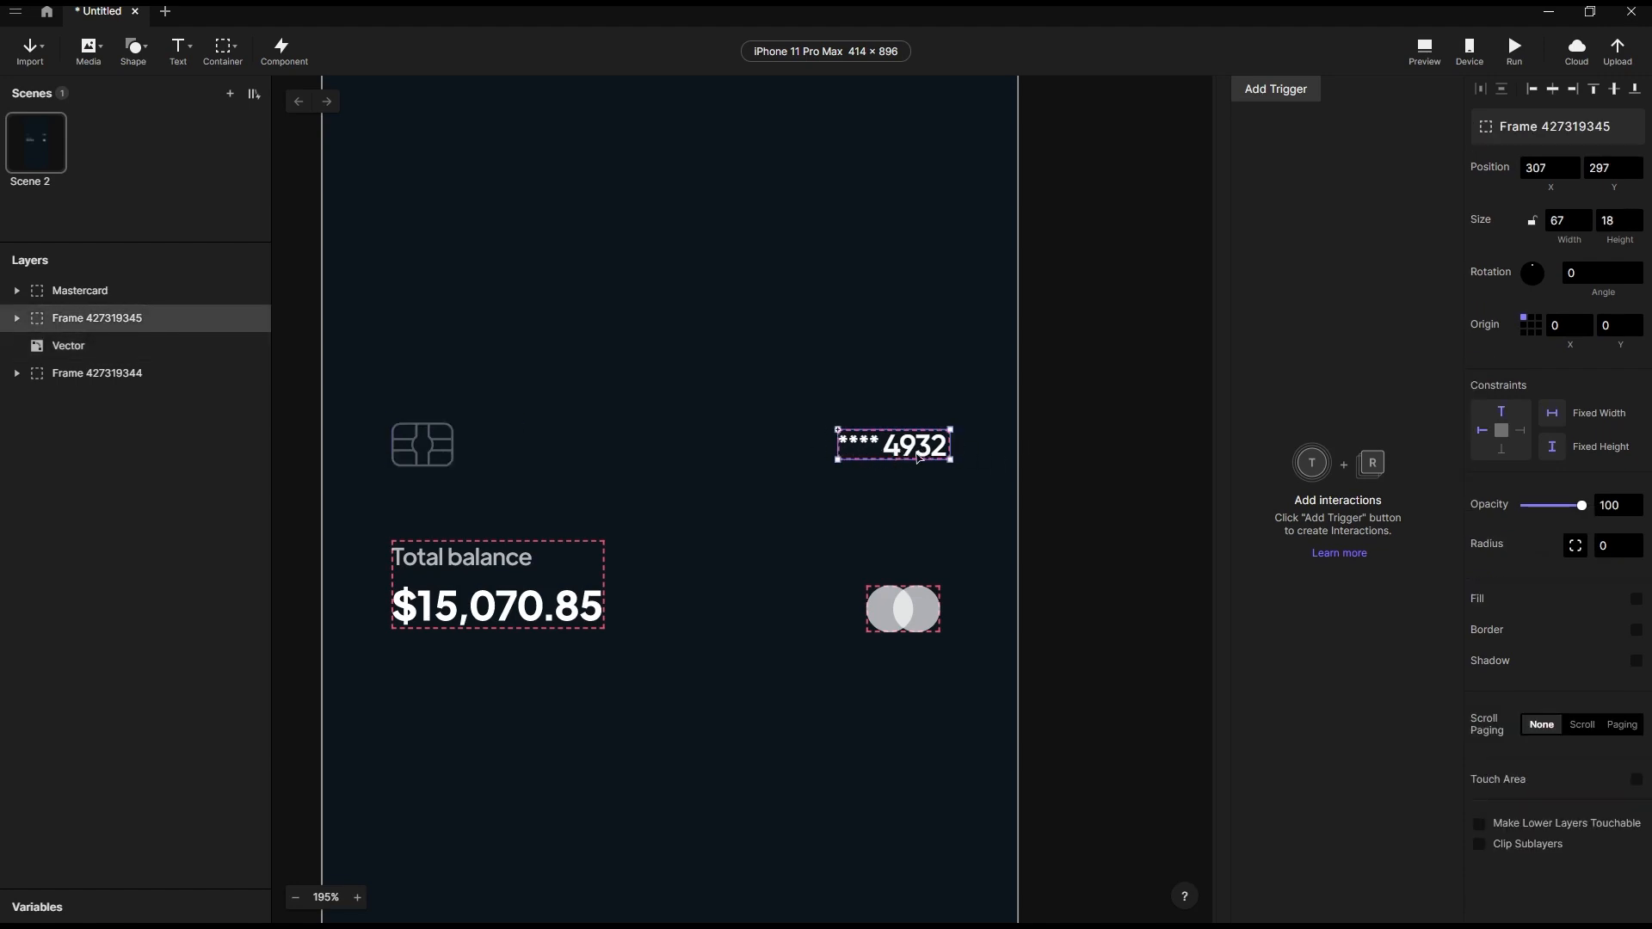
click(548, 583)
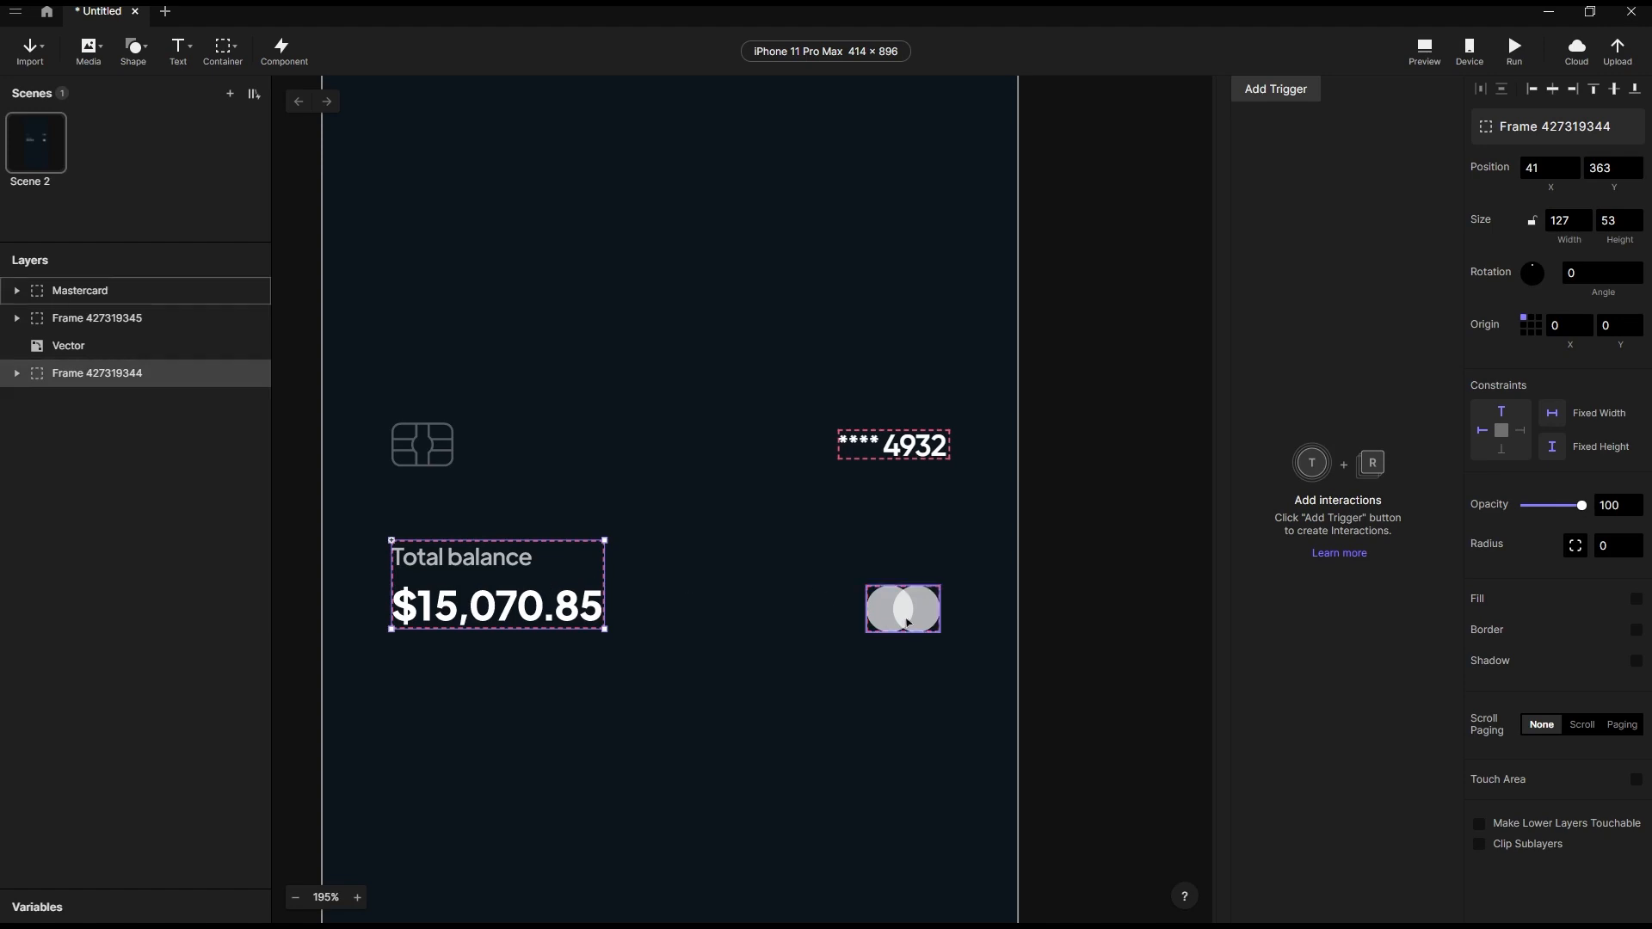
scroll(927, 620, up, 3)
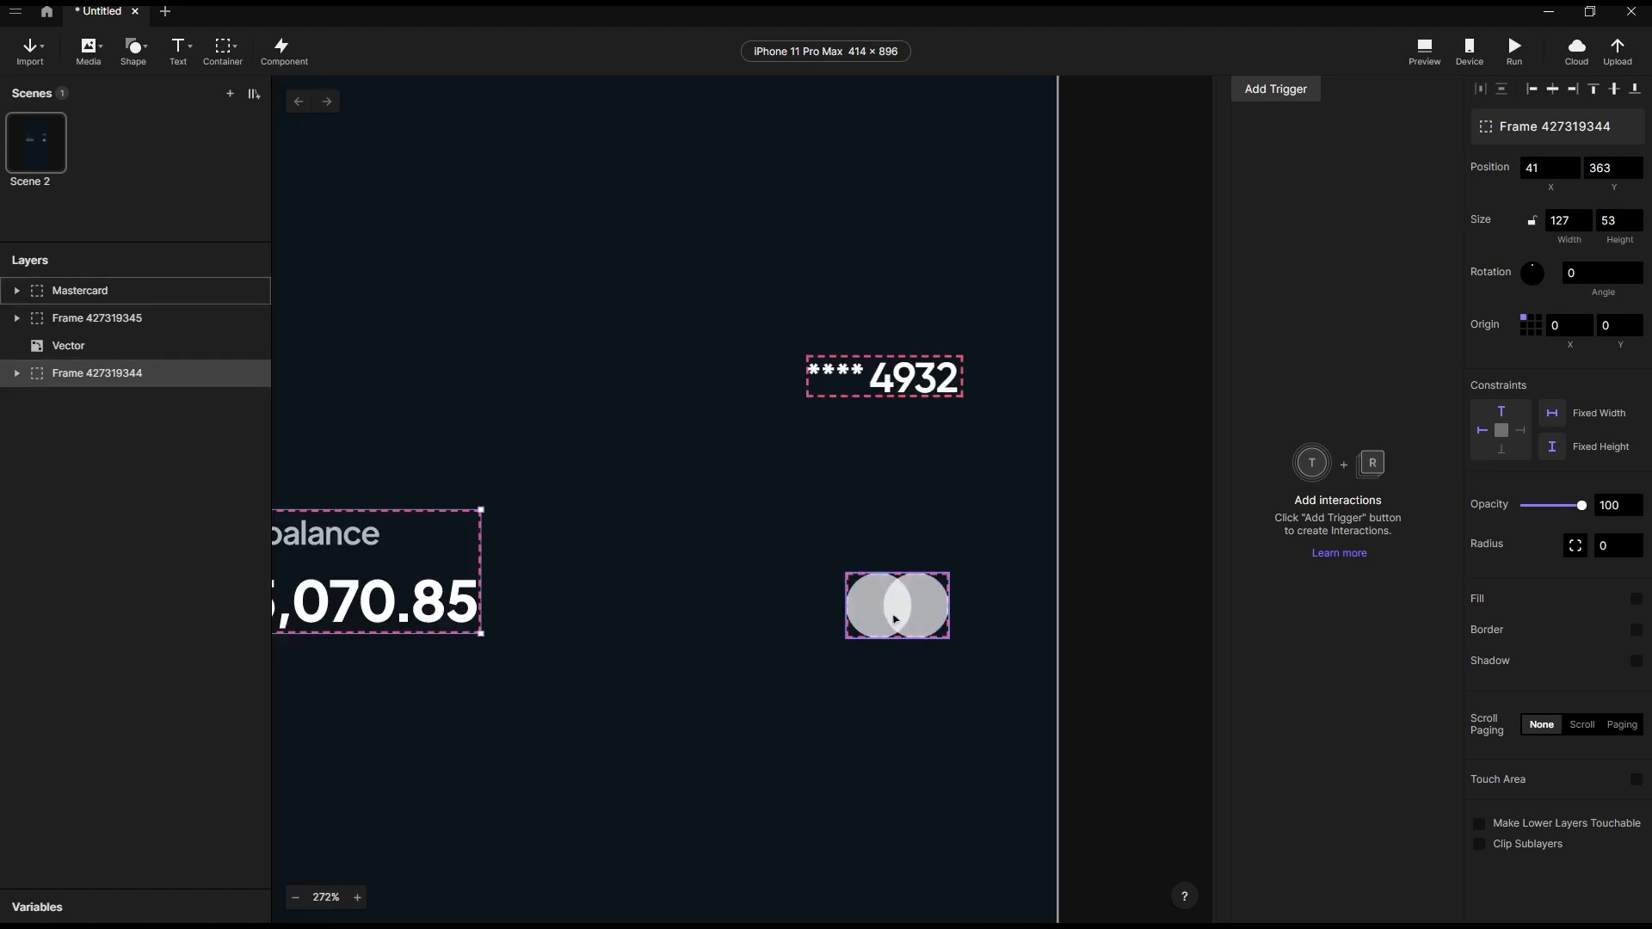
click(967, 688)
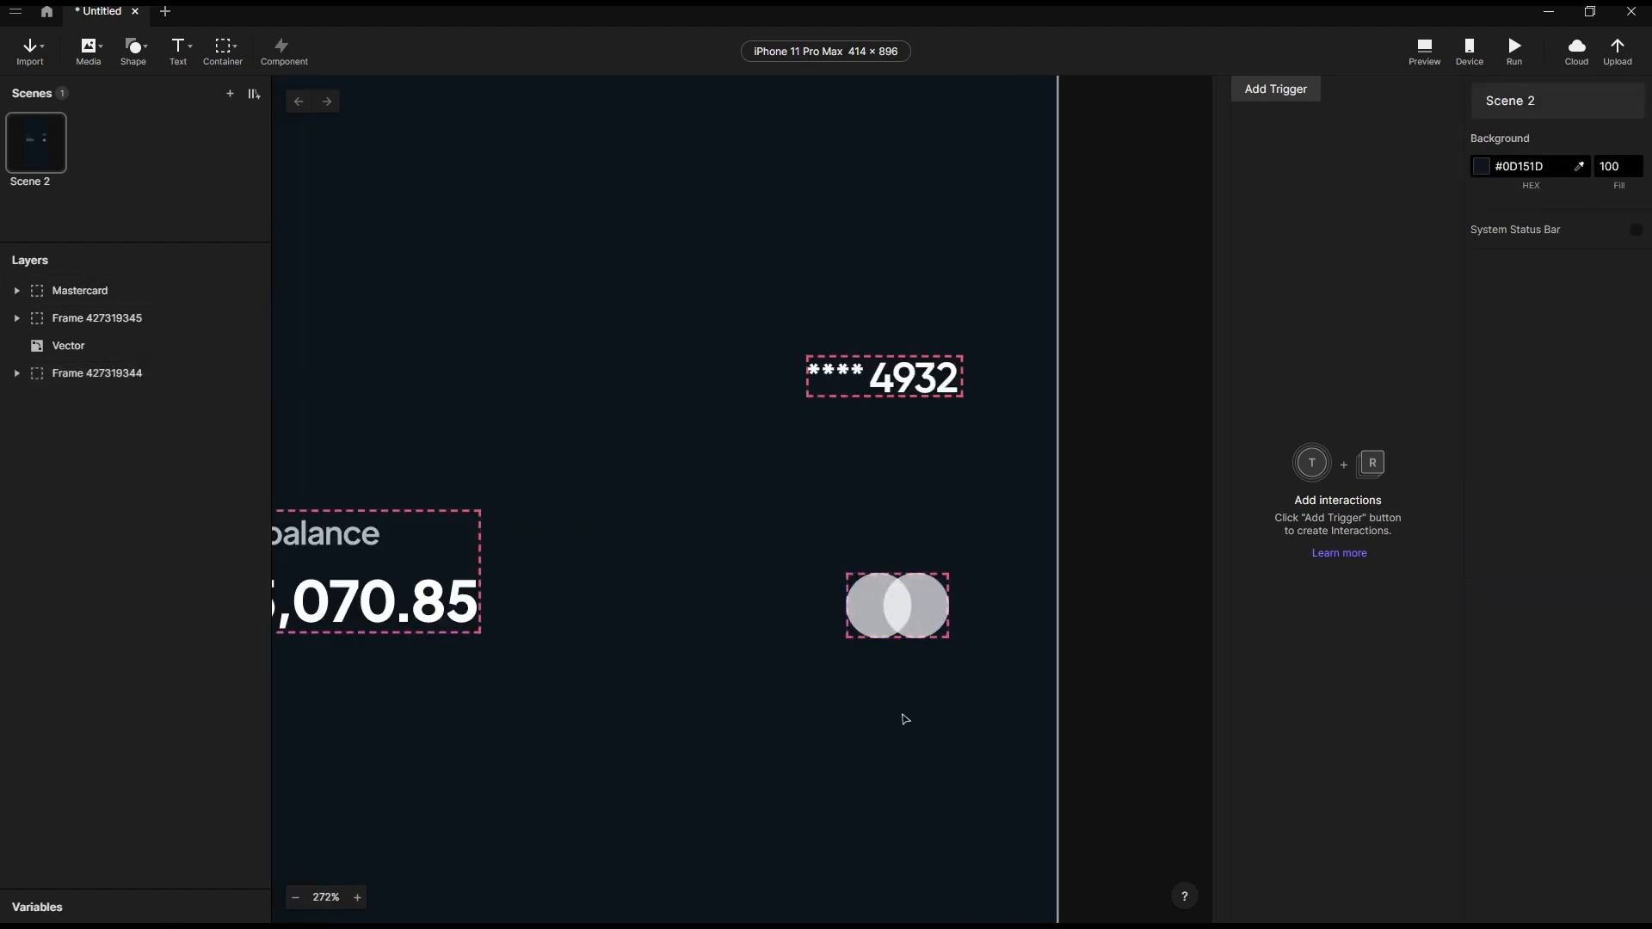
key(ctrl+0)
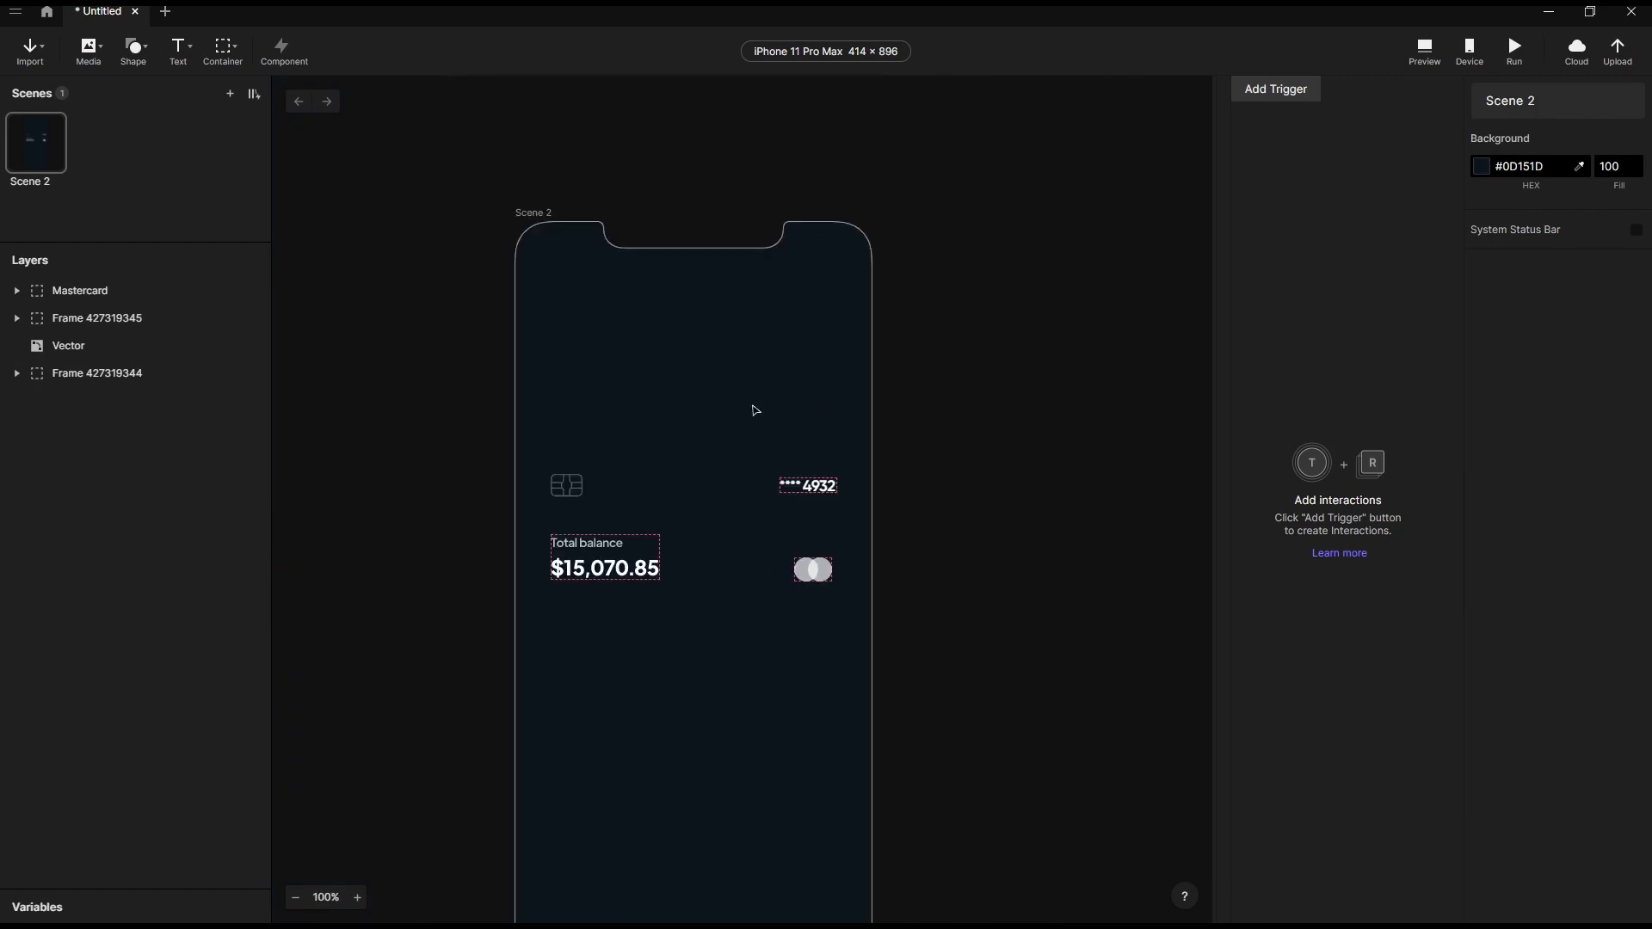
scroll(795, 682, up, 2)
scroll(680, 312, down, 4)
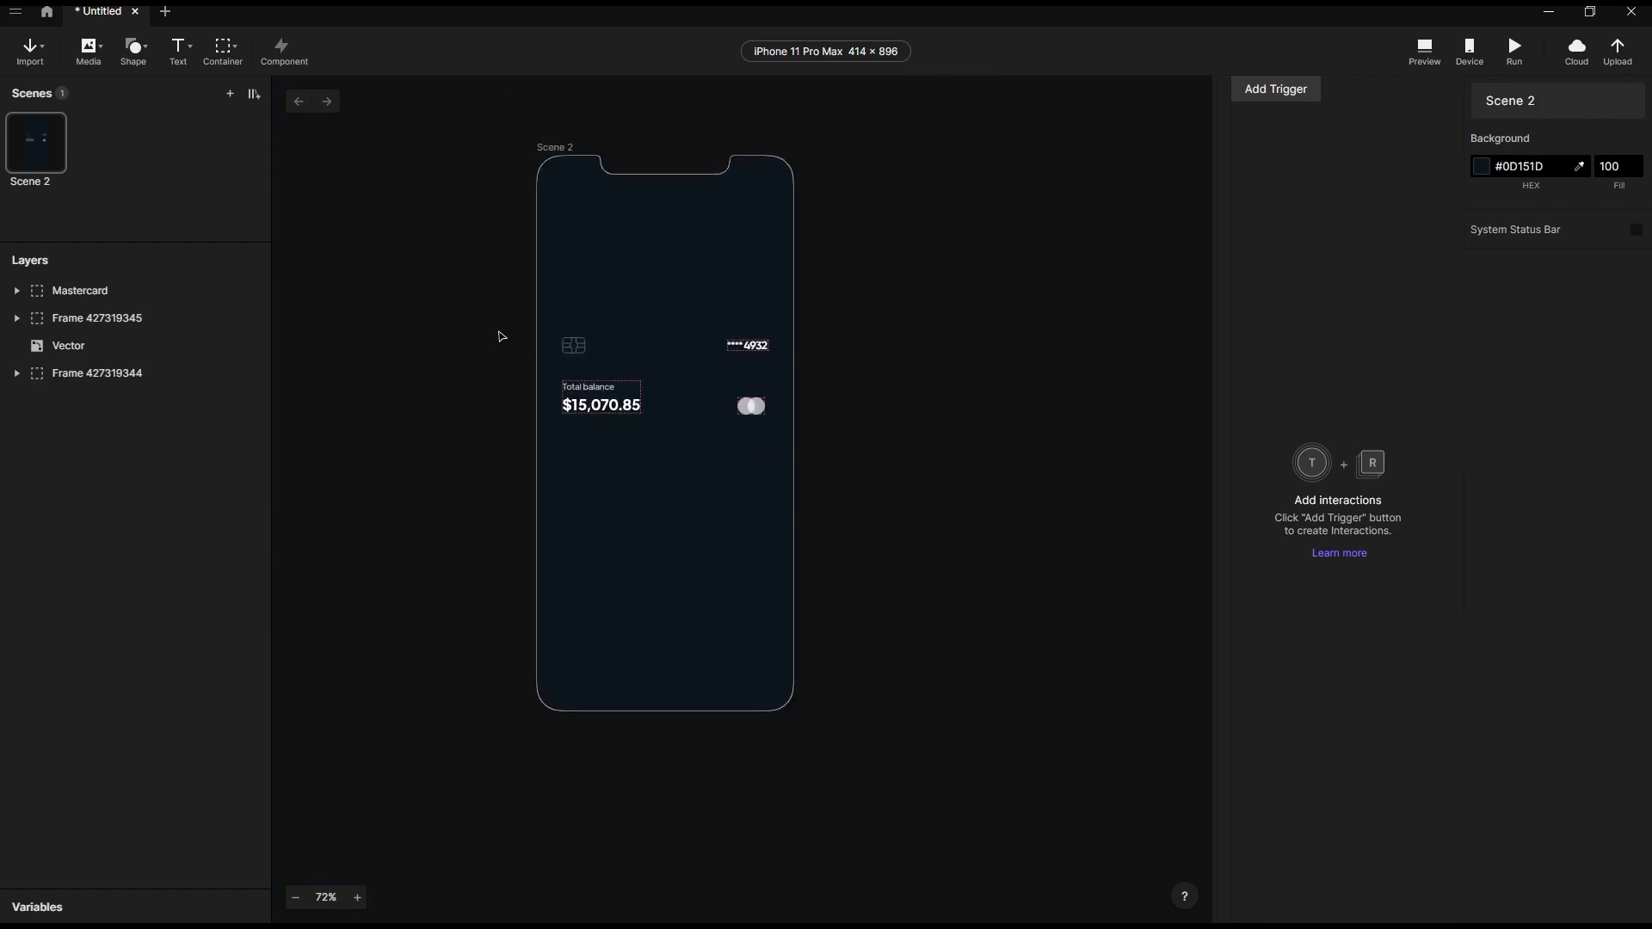
scroll(533, 334, up, 2)
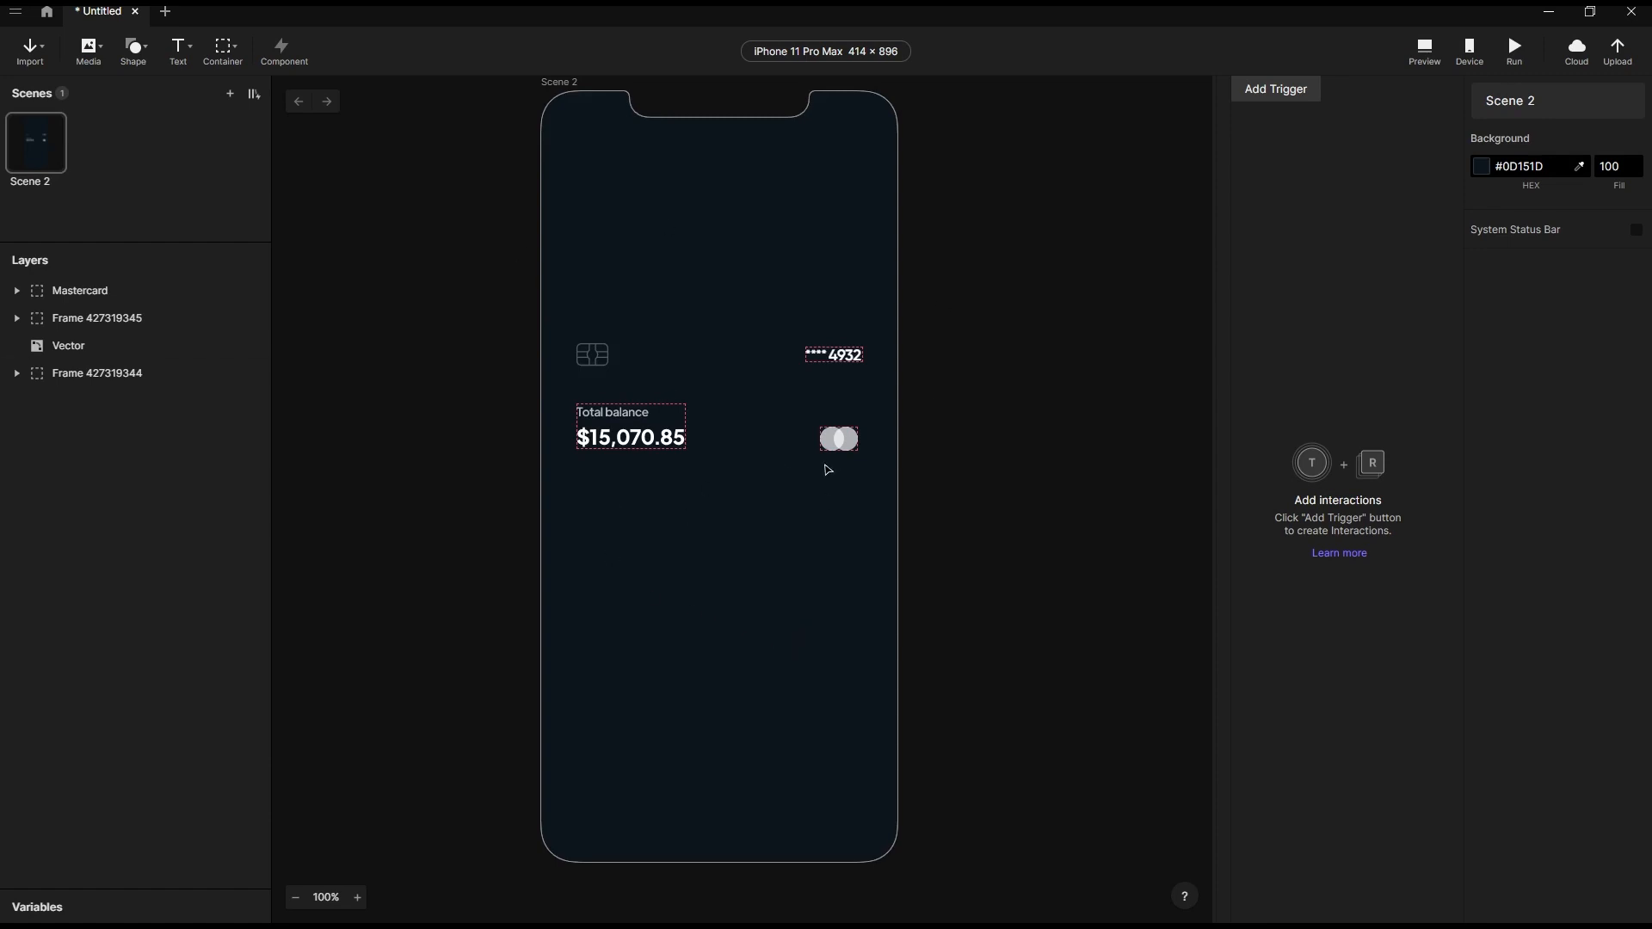
Switch to the browser and look through background videos on YouTube and in the Pexels "abstract 3d lines" results.
click(1548, 11)
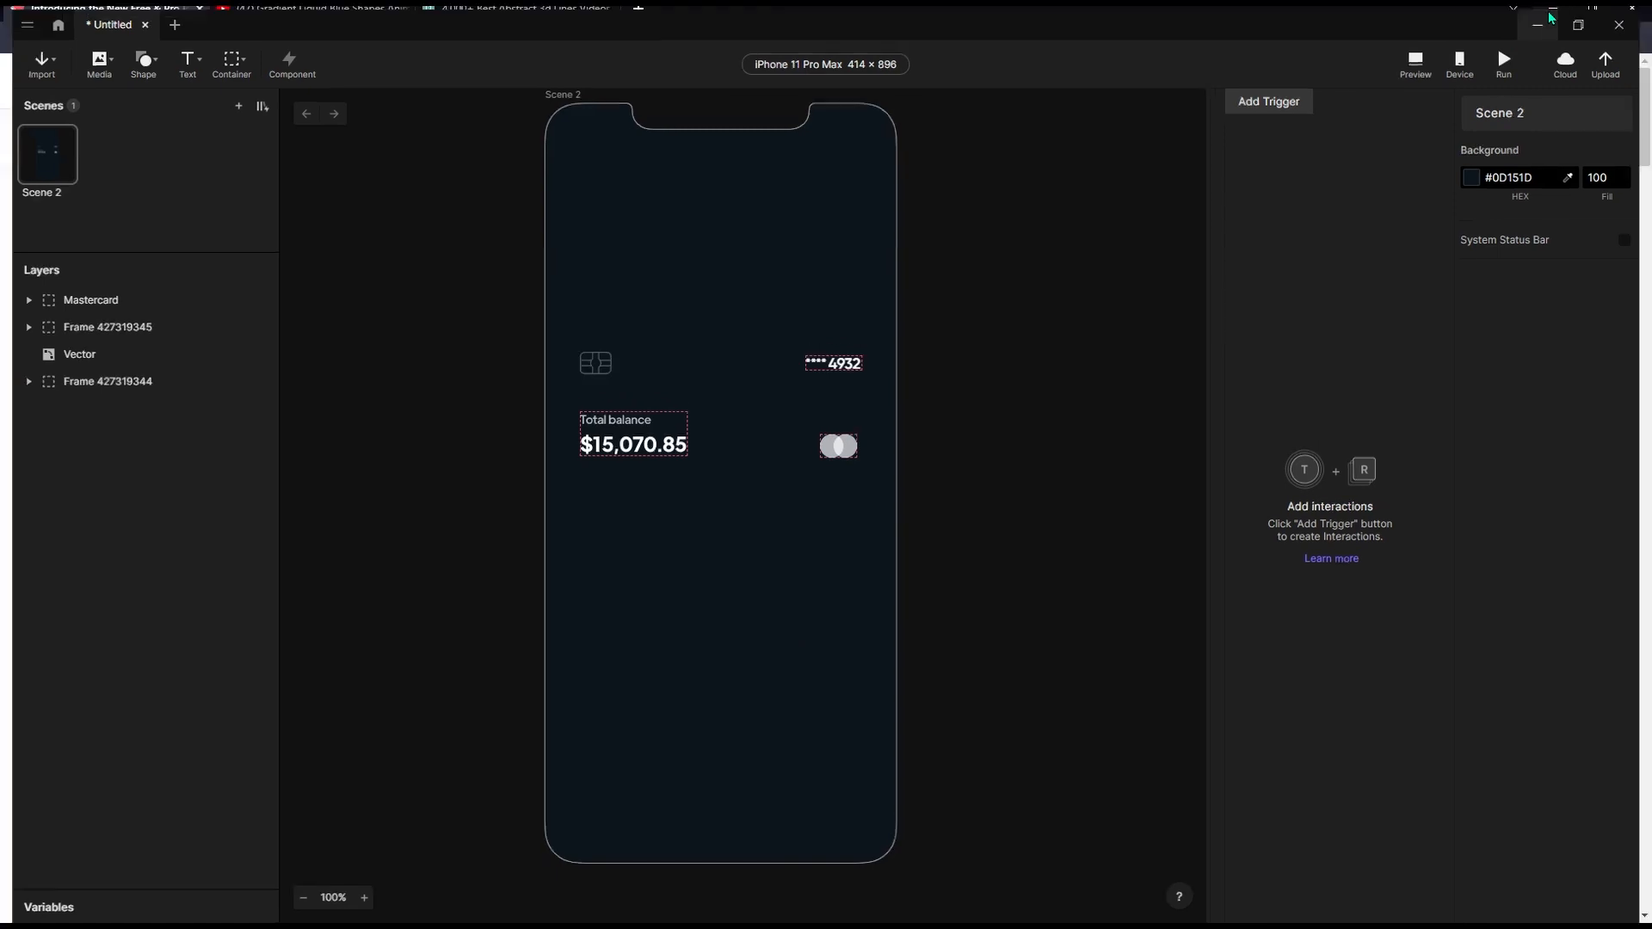
click(299, 12)
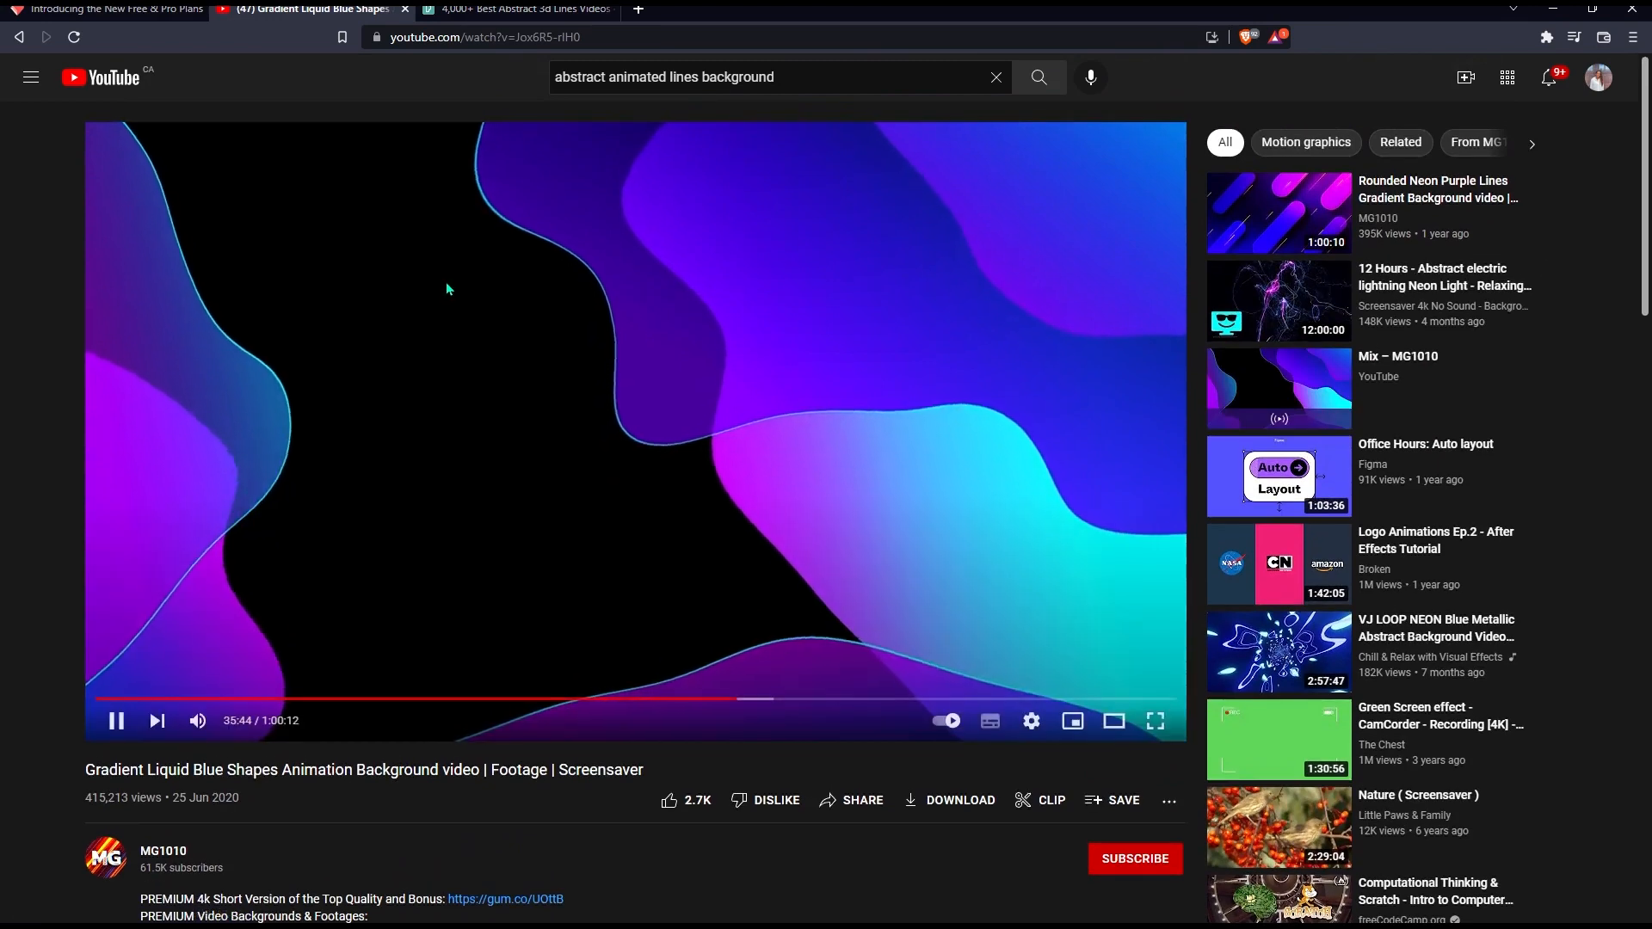
click(478, 11)
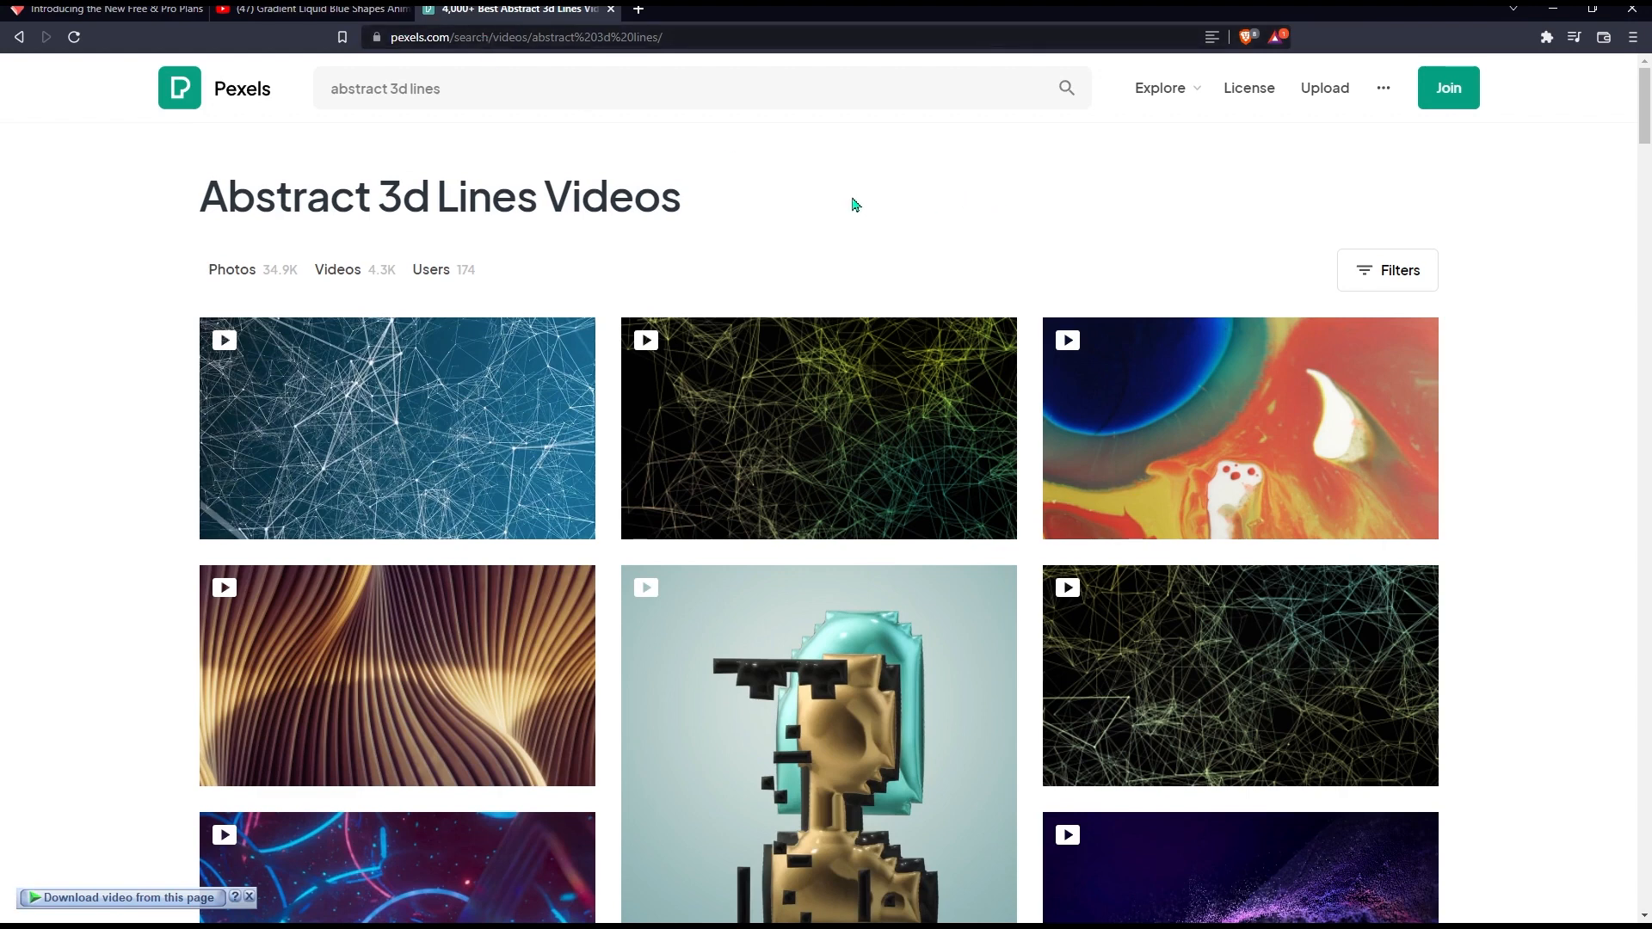
mouse_move(265, 385)
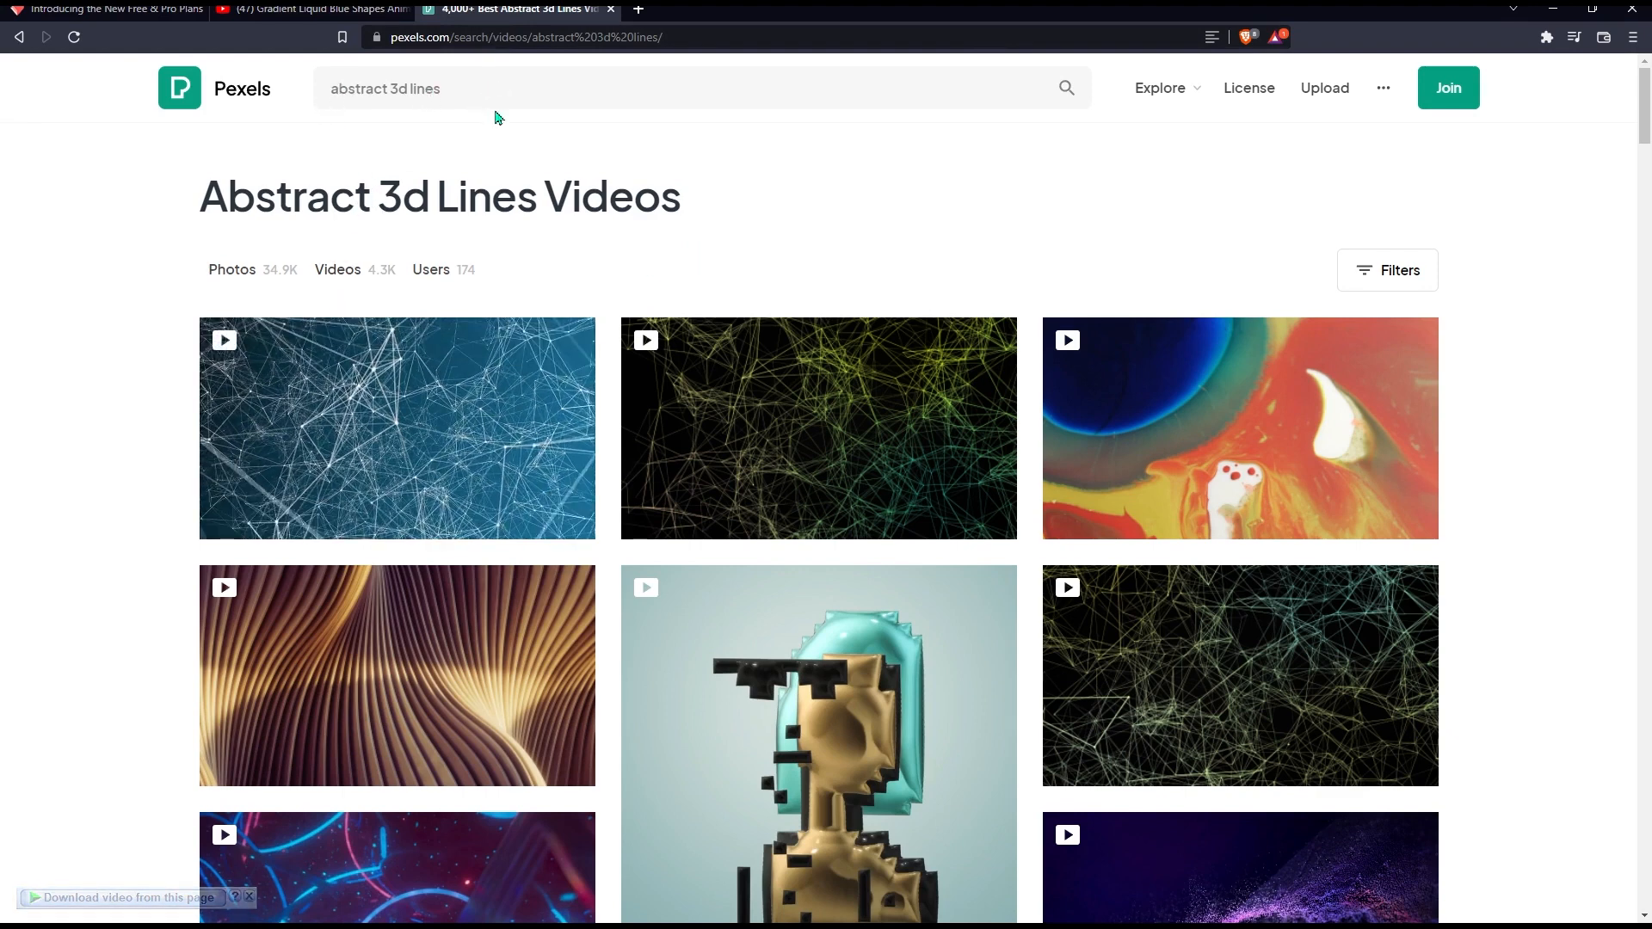
scroll(304, 286, down, 1)
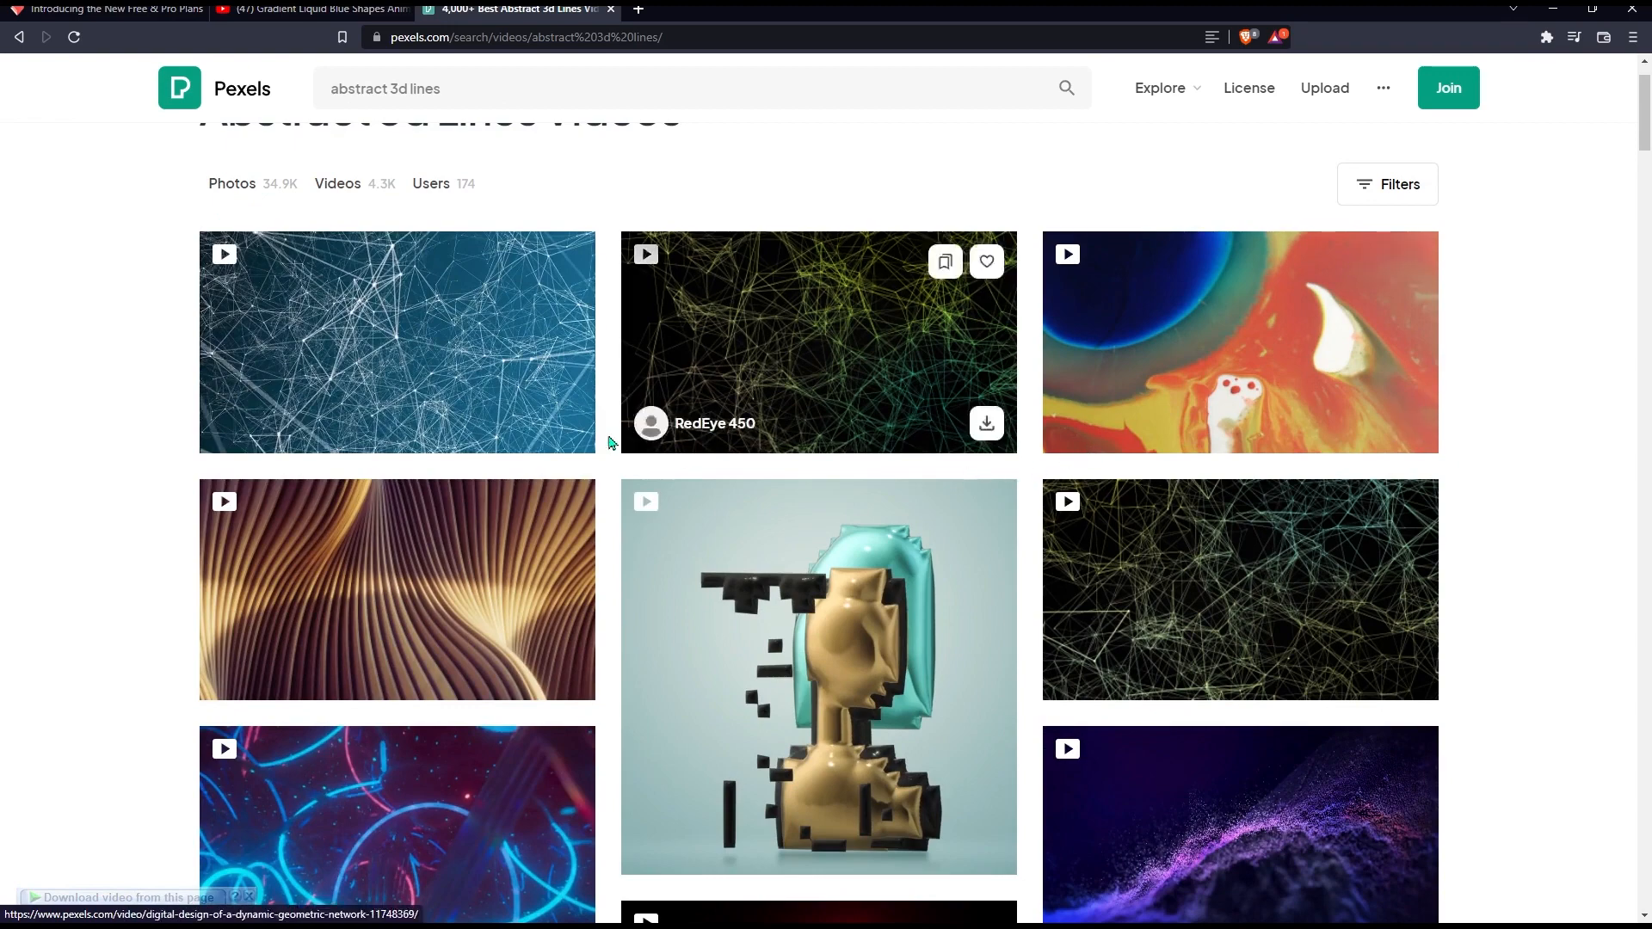
scroll(975, 312, down, 2)
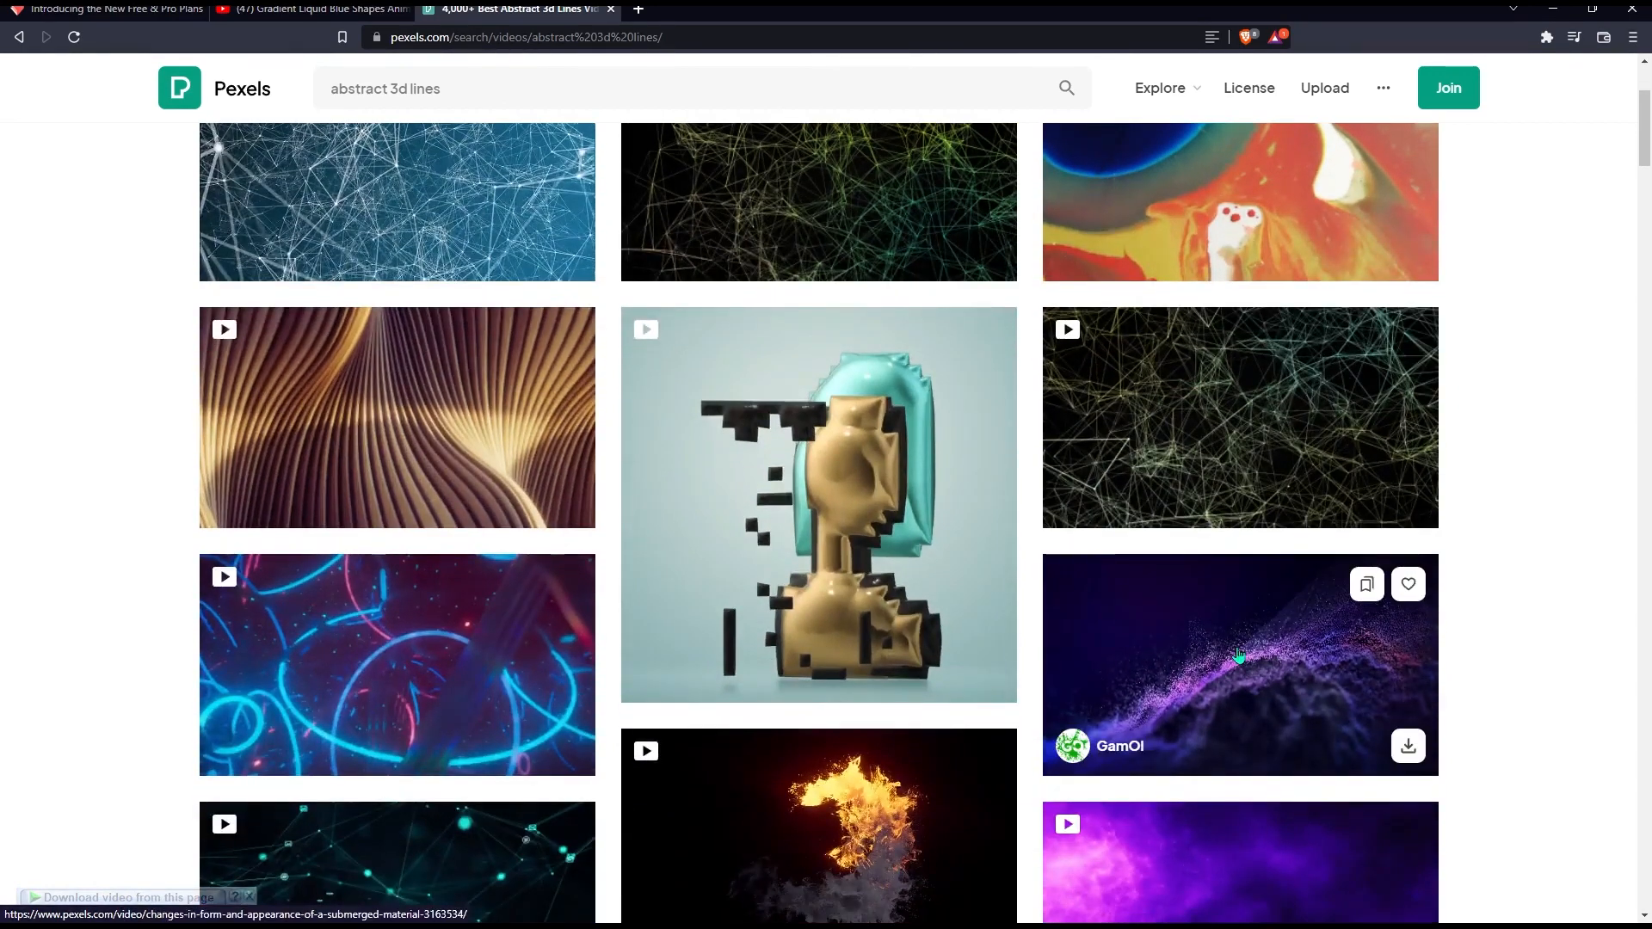
click(1333, 645)
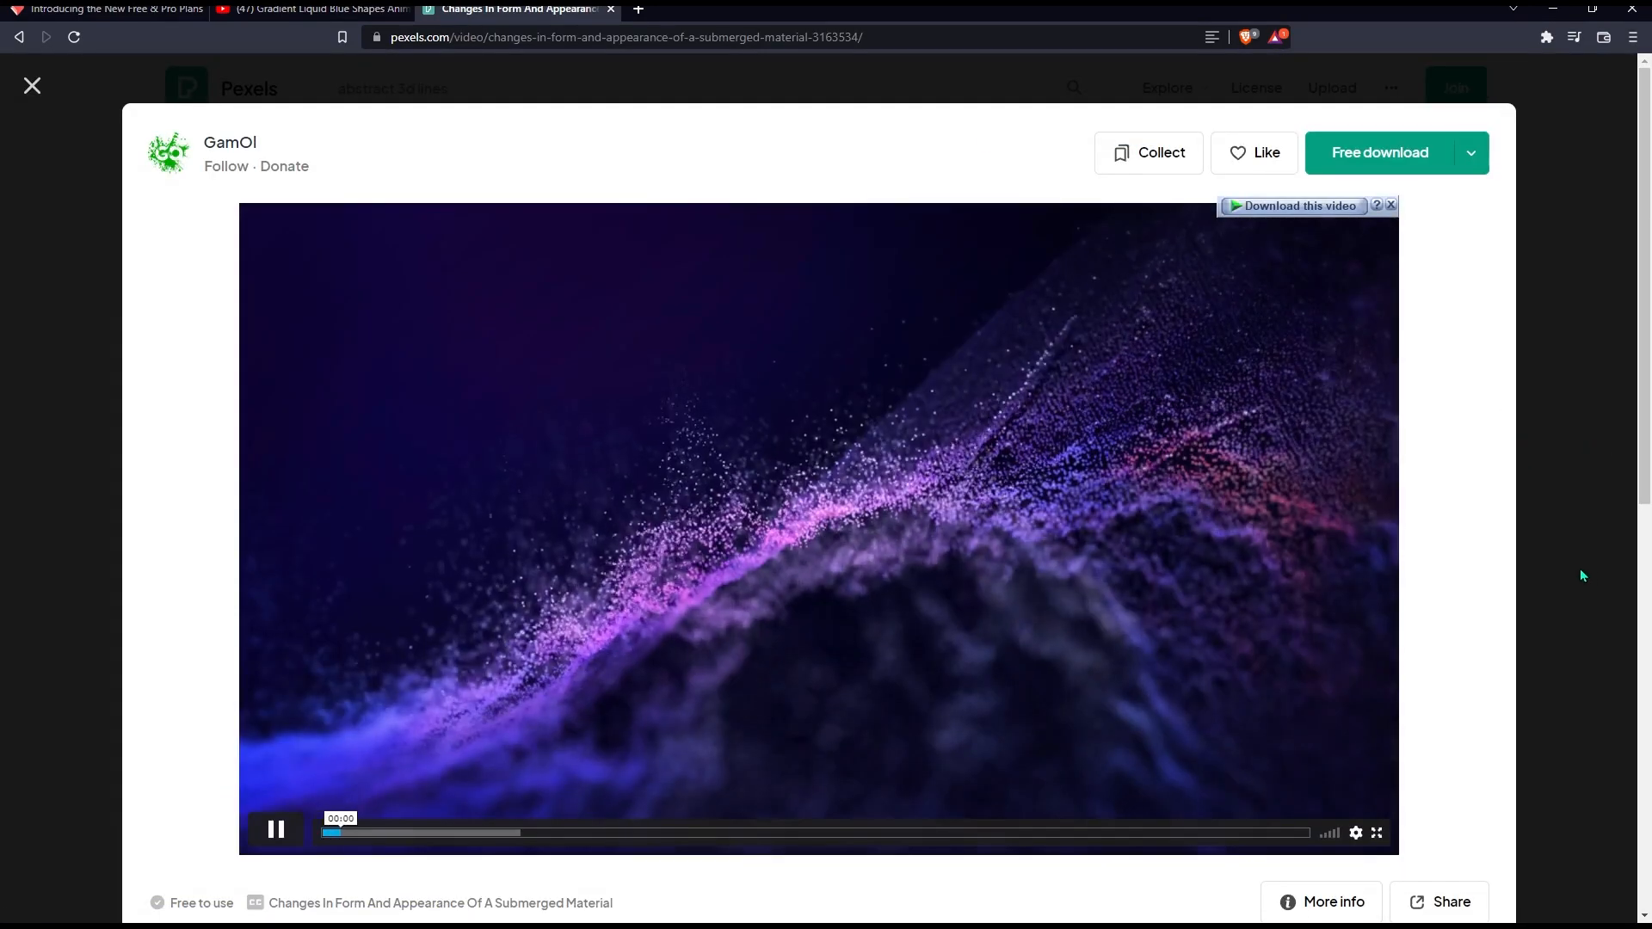
click(1584, 574)
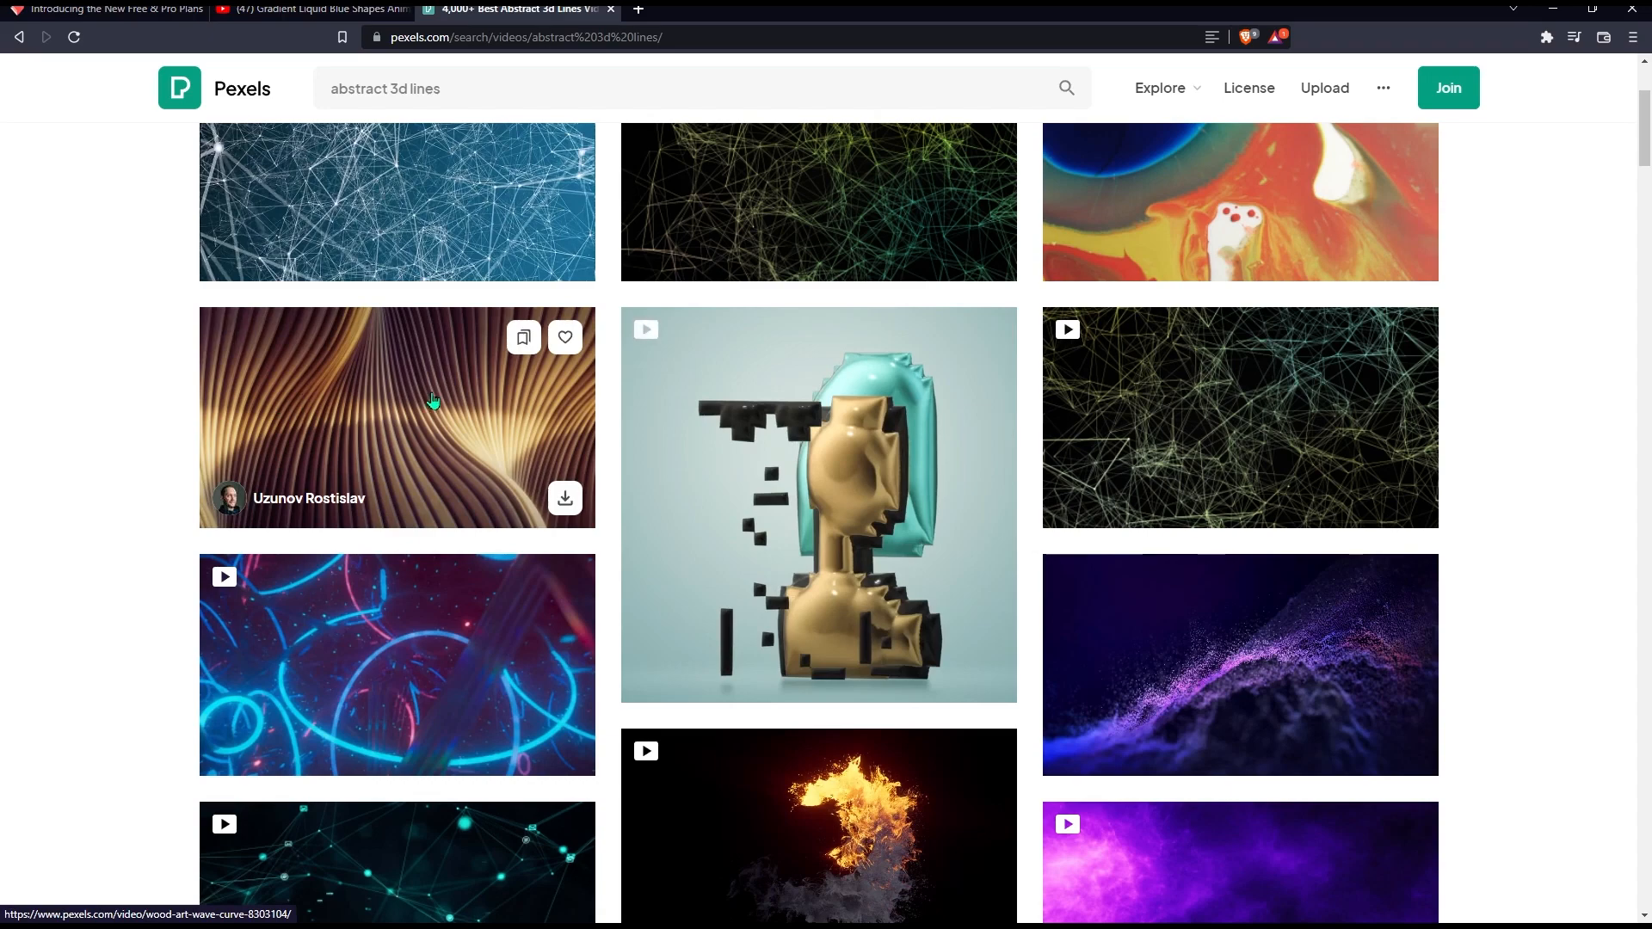
scroll(434, 401, down, 1)
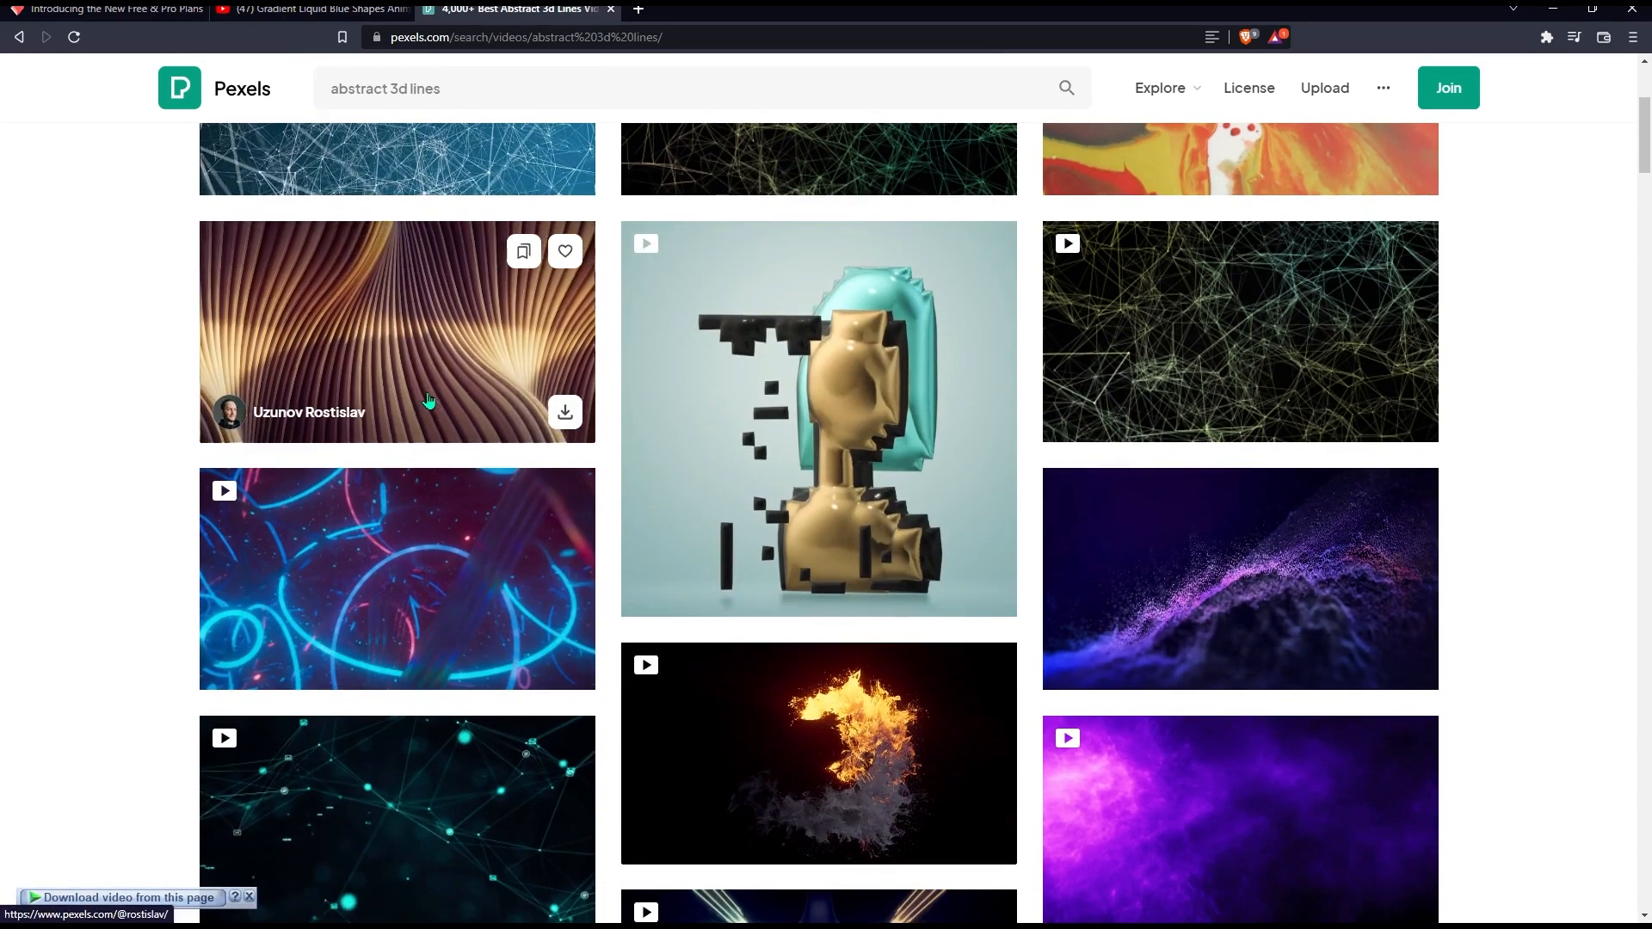
scroll(428, 400, up, 2)
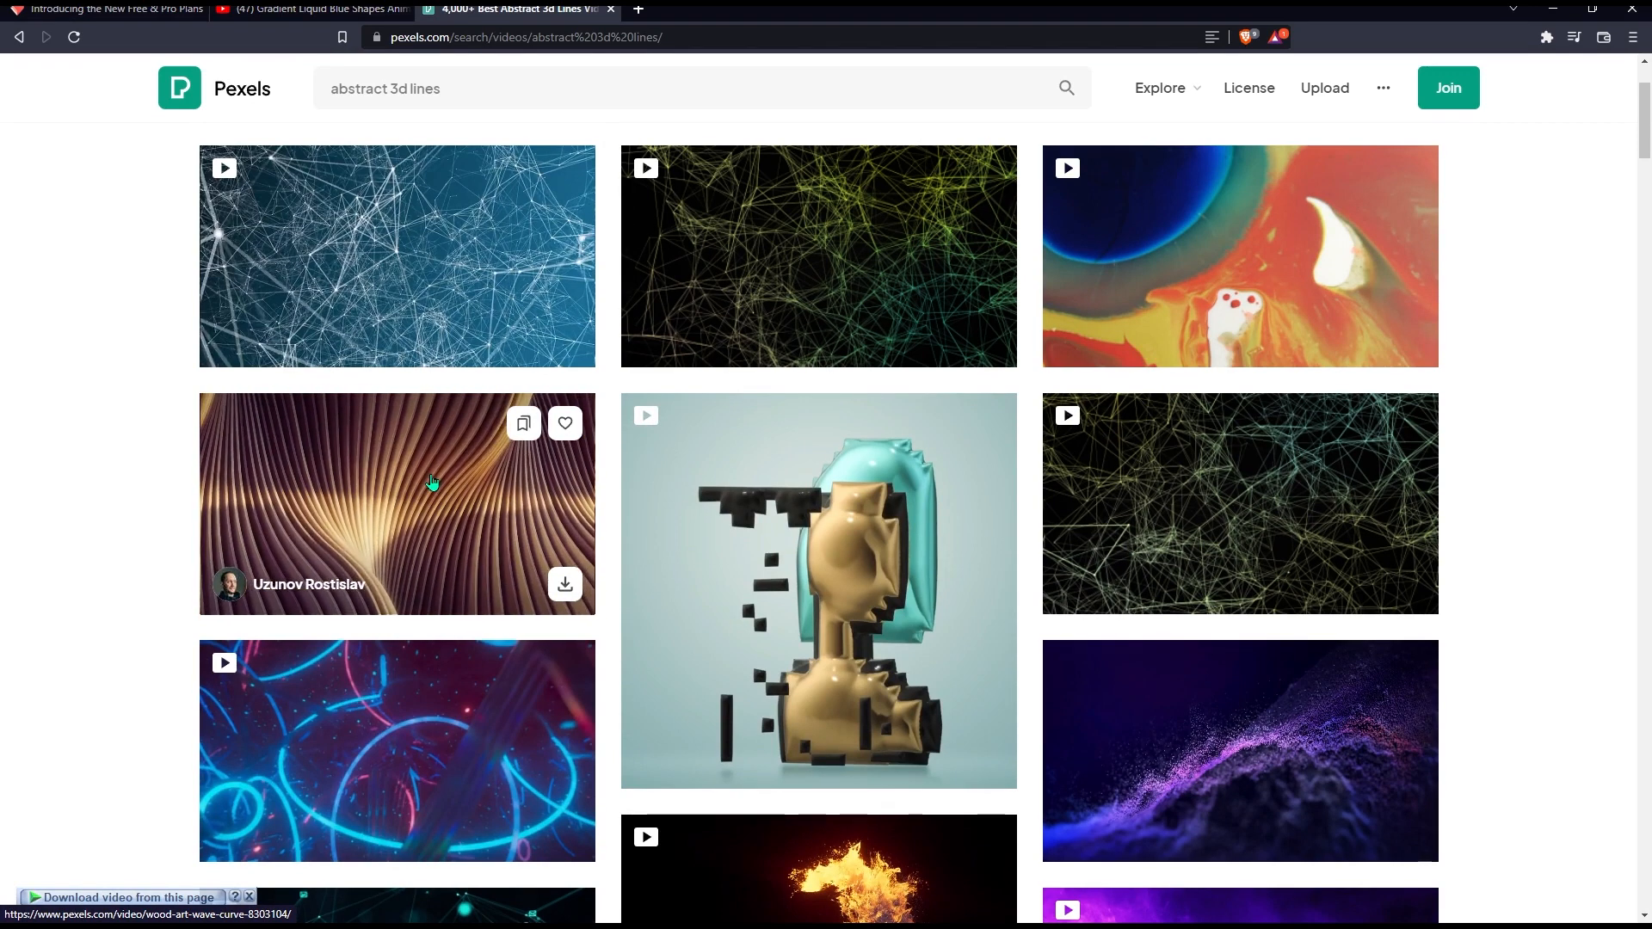
scroll(432, 482, down, 3)
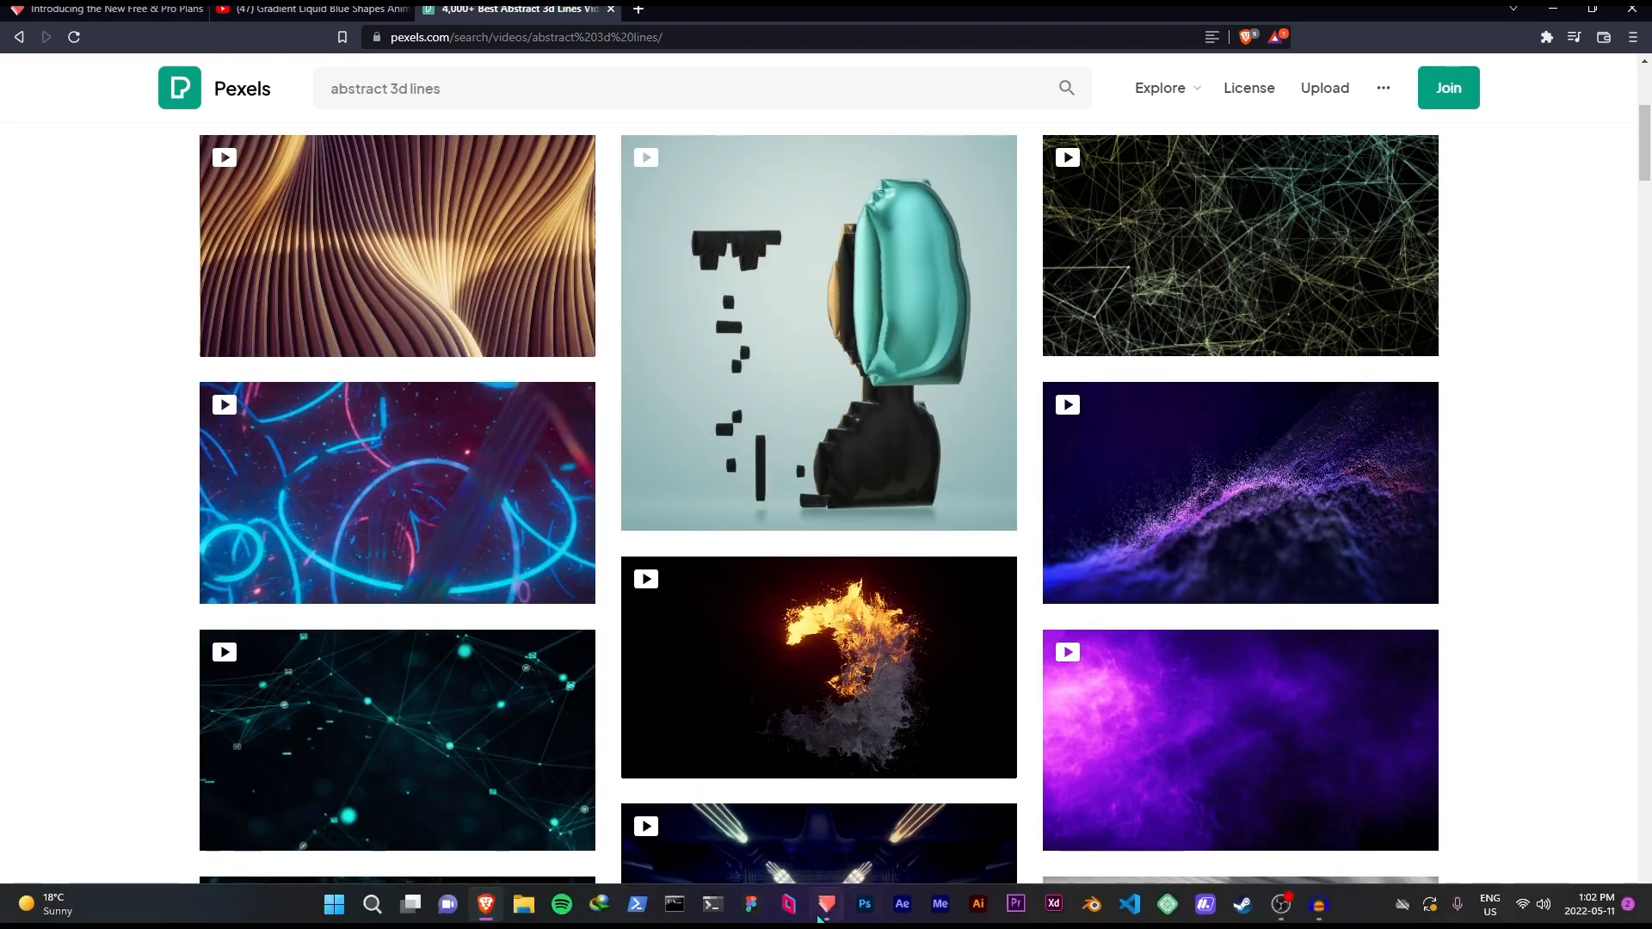
Switch to ProtoPie, import the Best Abstract Animated Lines Background video and place it beside the phone frame at about X -694, Y 44.
click(825, 905)
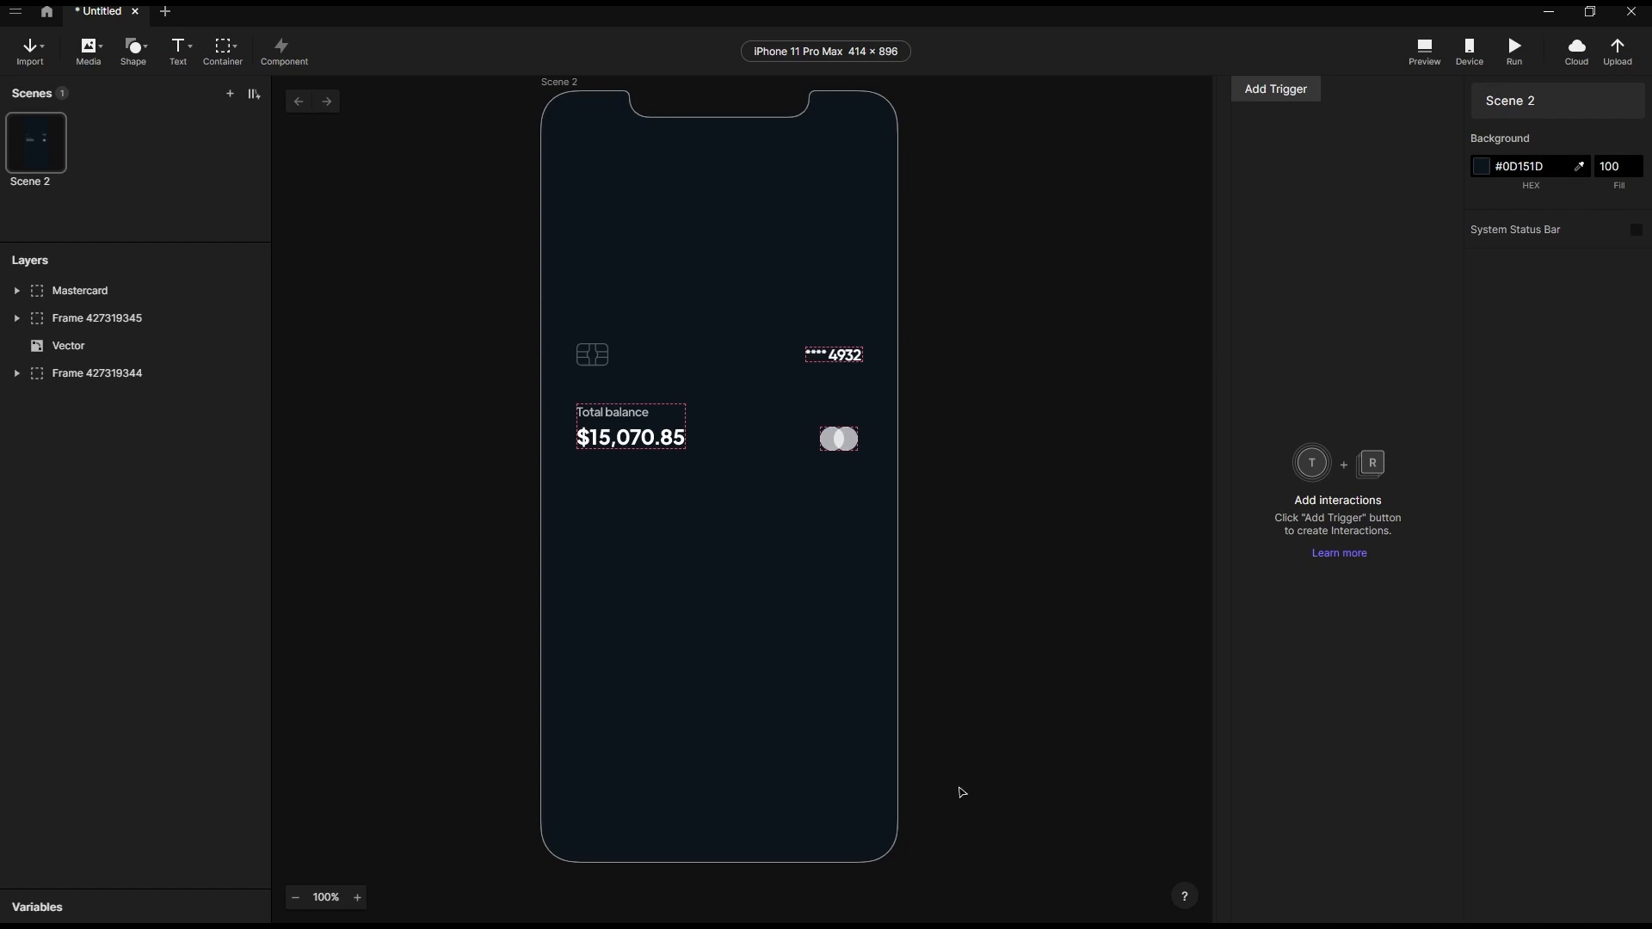
mouse_move(872, 924)
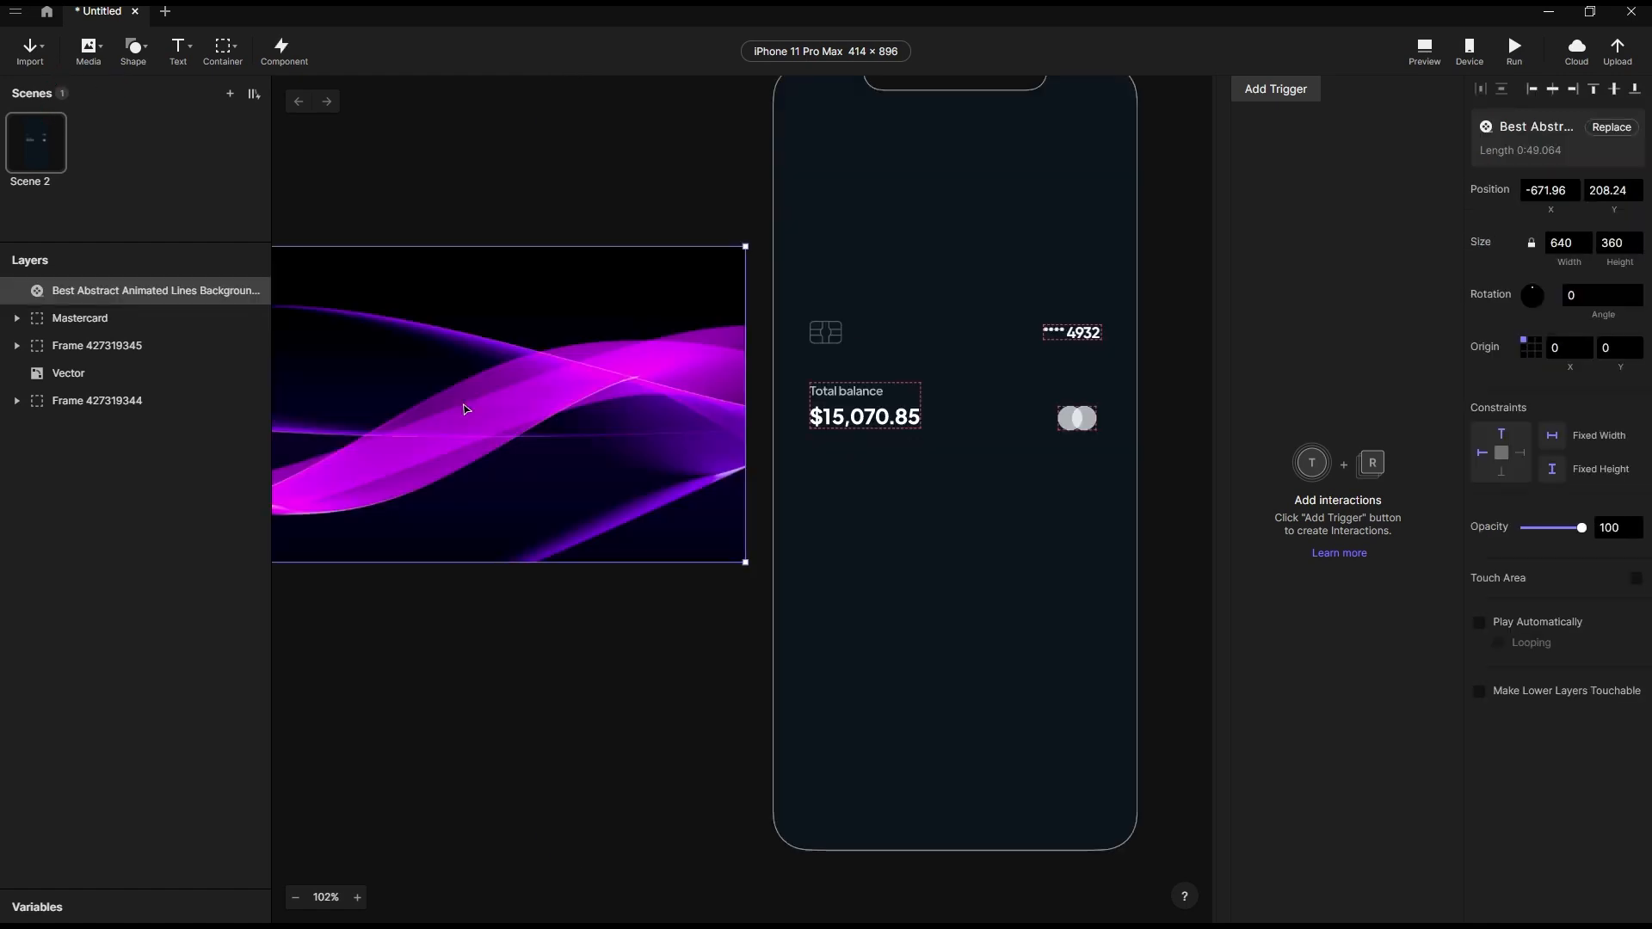
scroll(619, 486, down, 5)
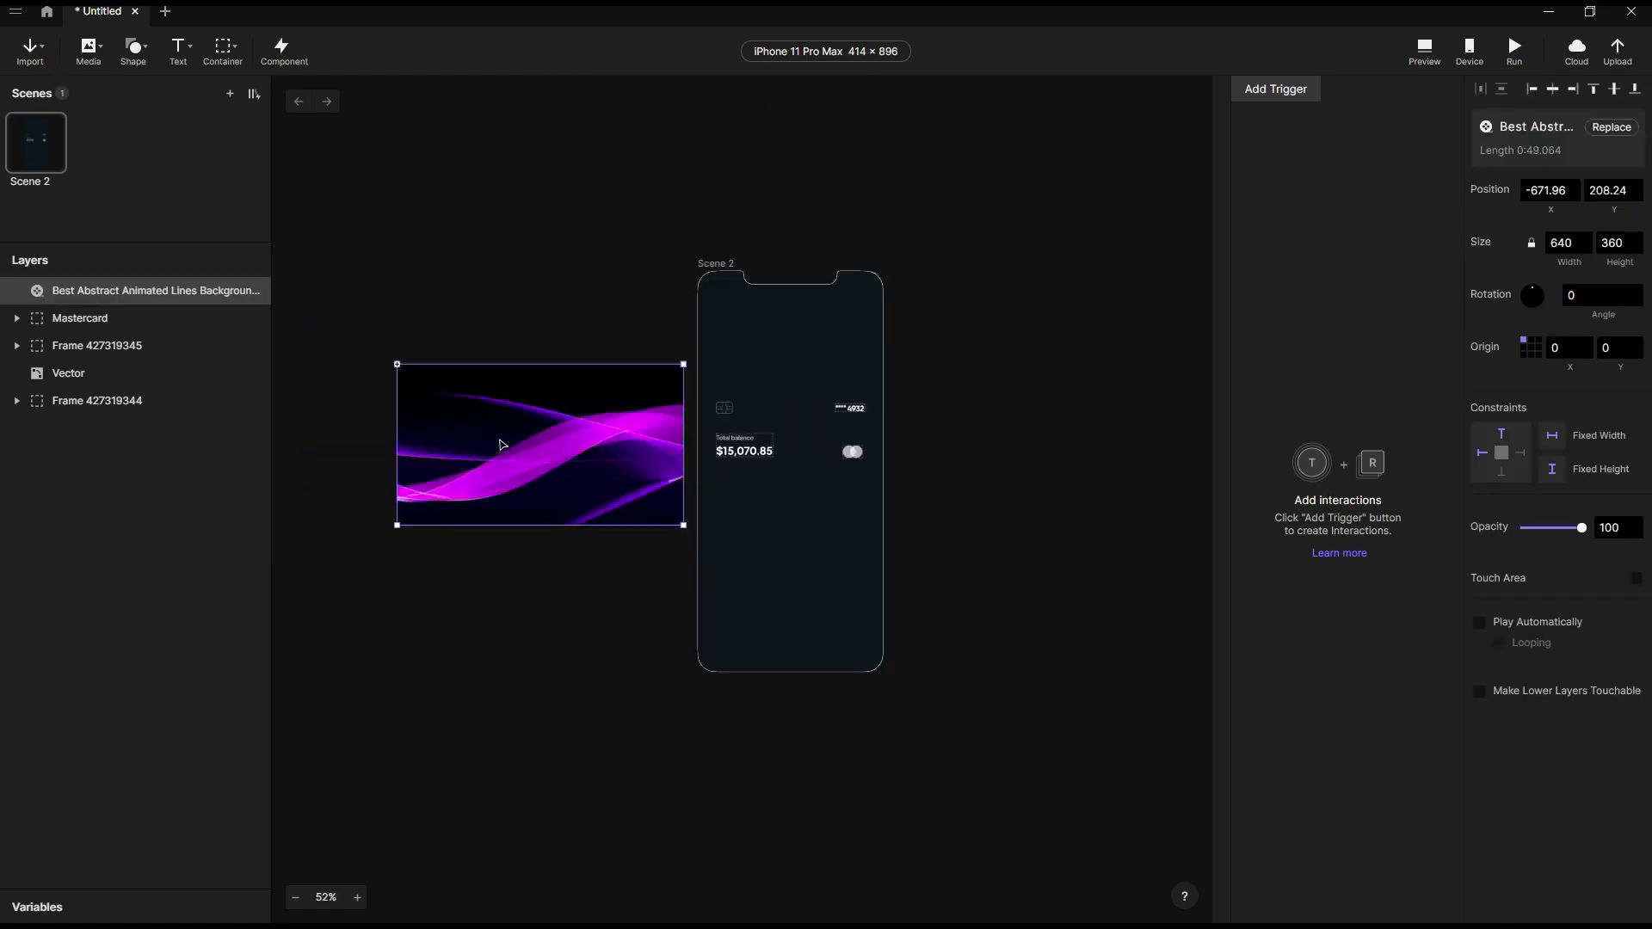
scroll(474, 444, up, 2)
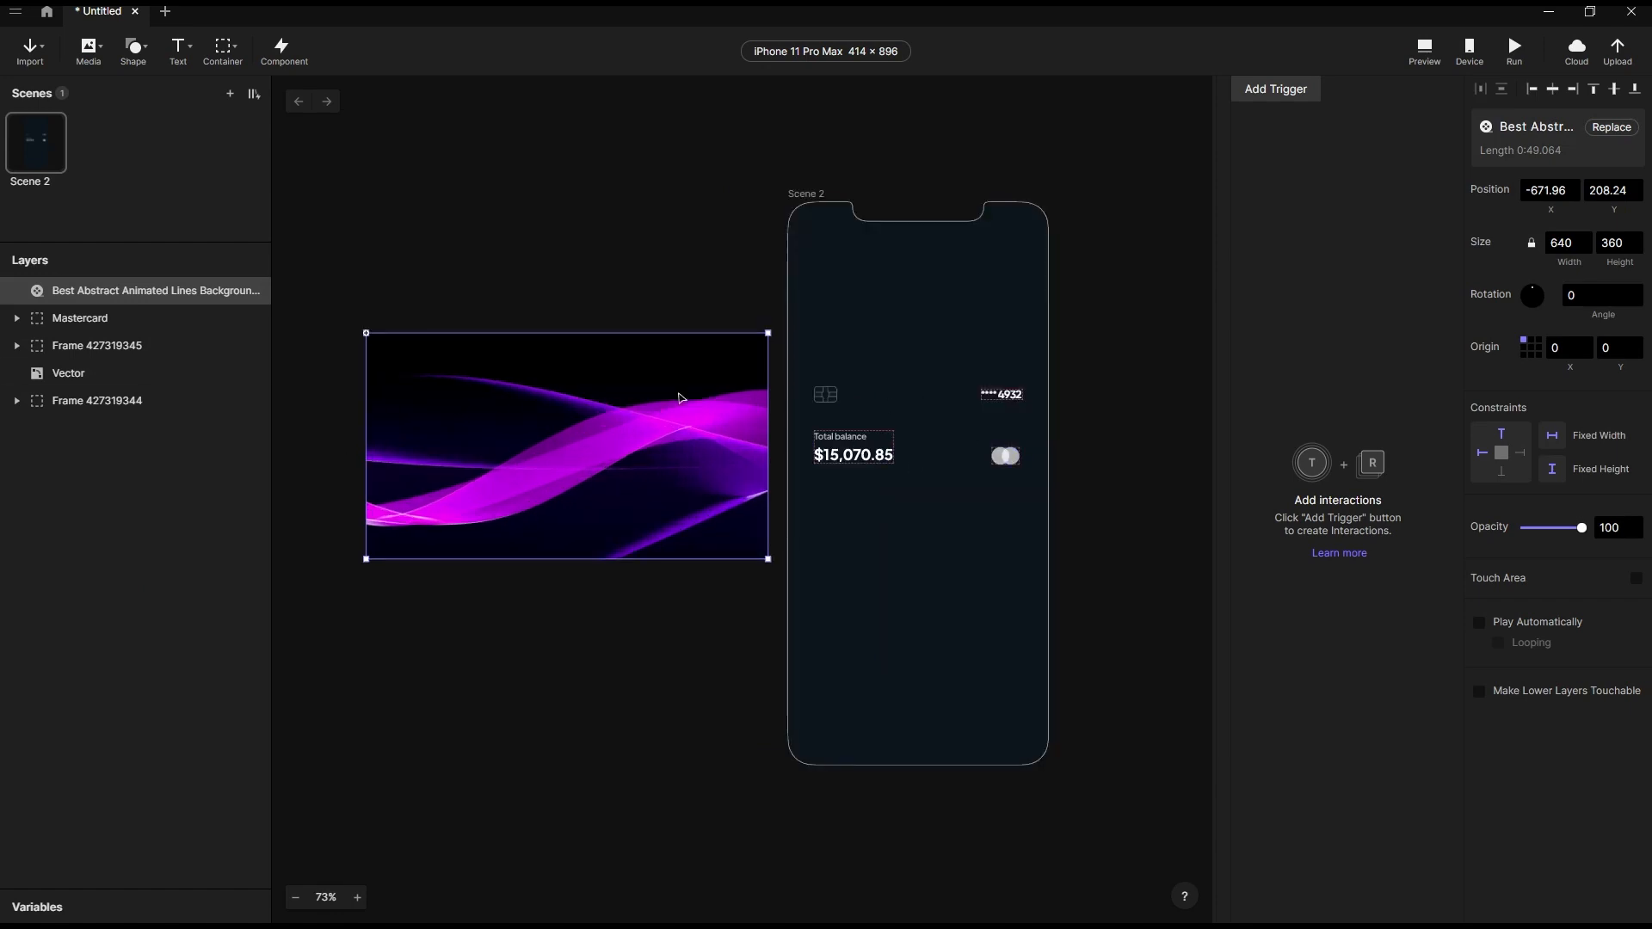
scroll(578, 463, up, 2)
scroll(349, 391, down, 2)
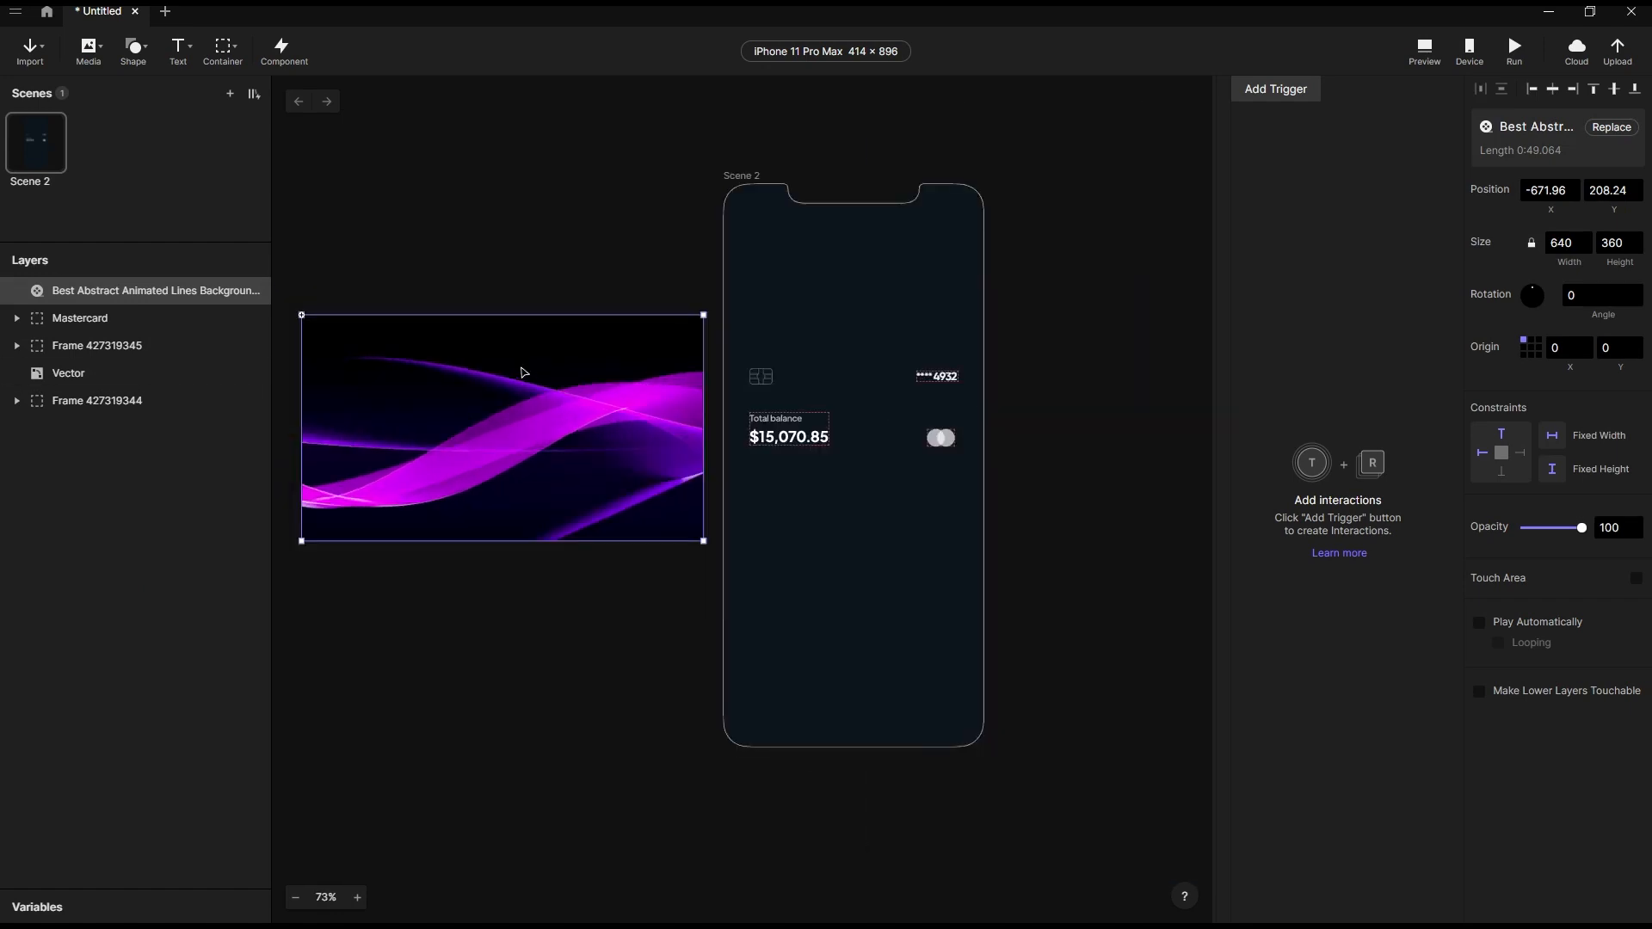
scroll(524, 367, down, 2)
scroll(645, 419, up, 2)
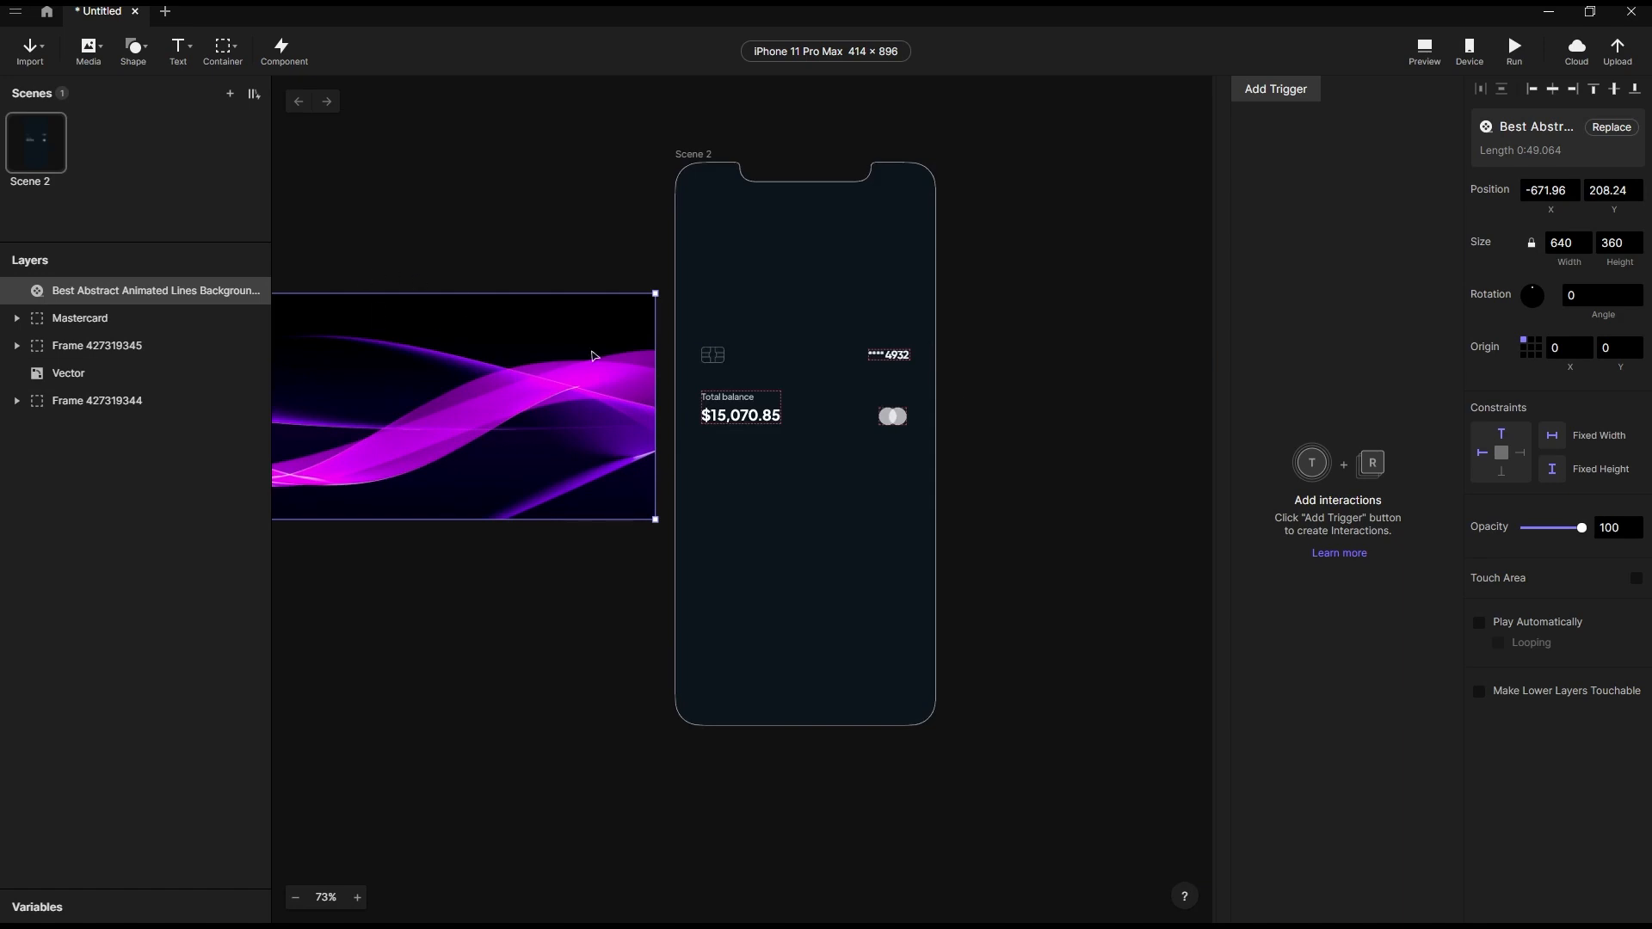
scroll(369, 253, up, 2)
scroll(405, 250, down, 2)
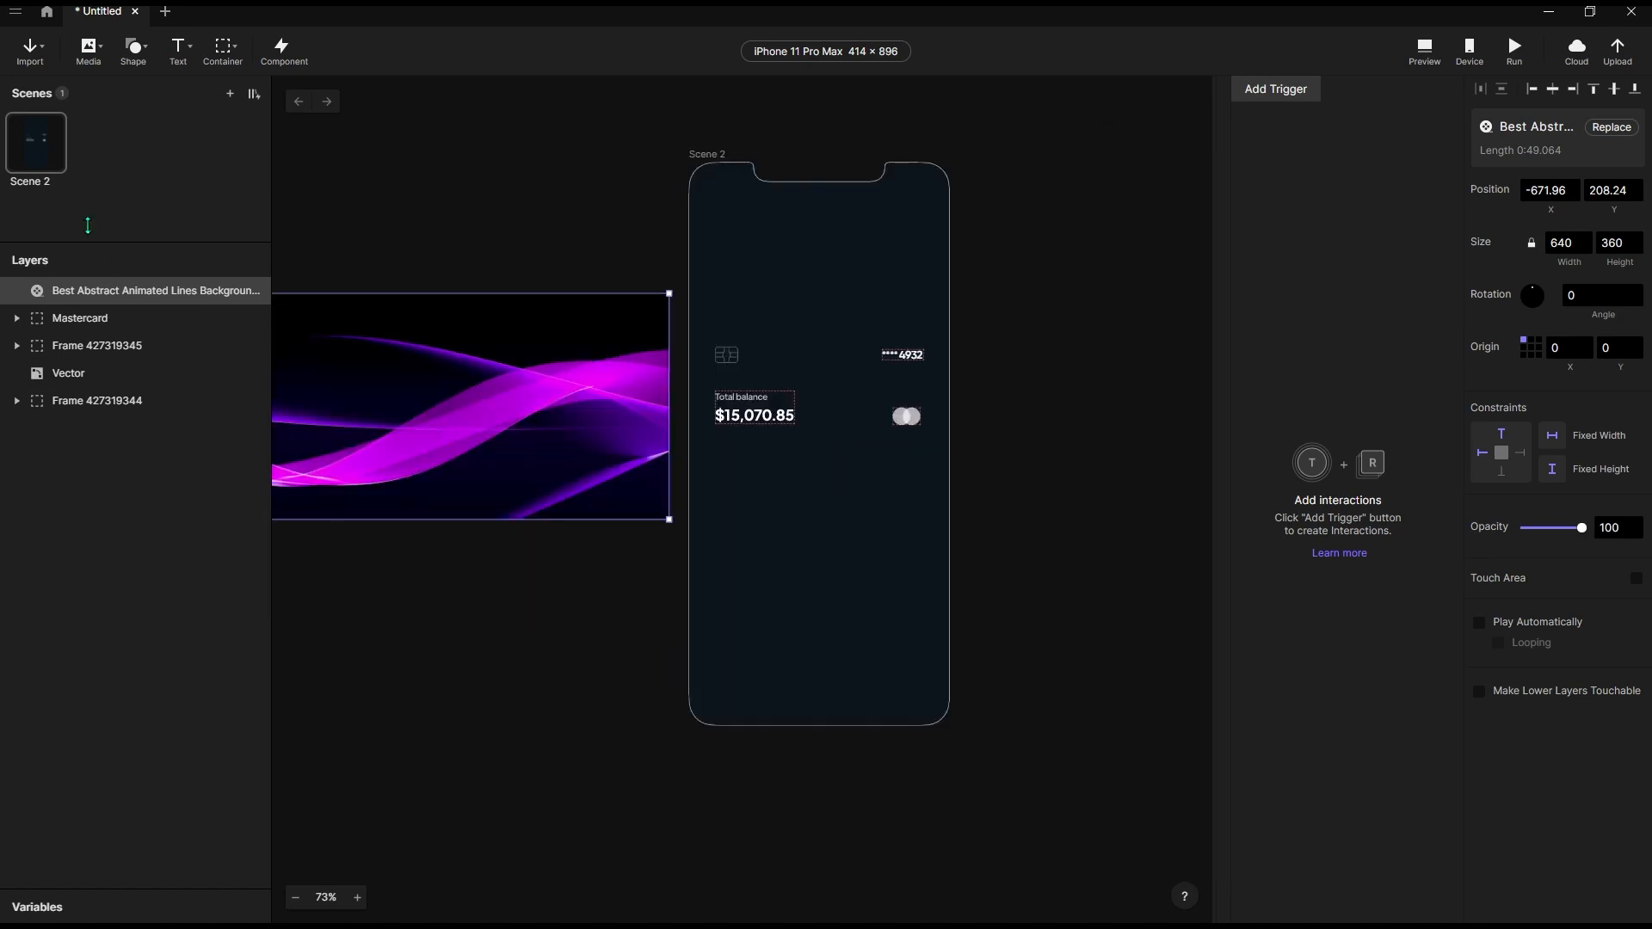
drag(448, 393, 434, 290)
scroll(786, 311, up, 2)
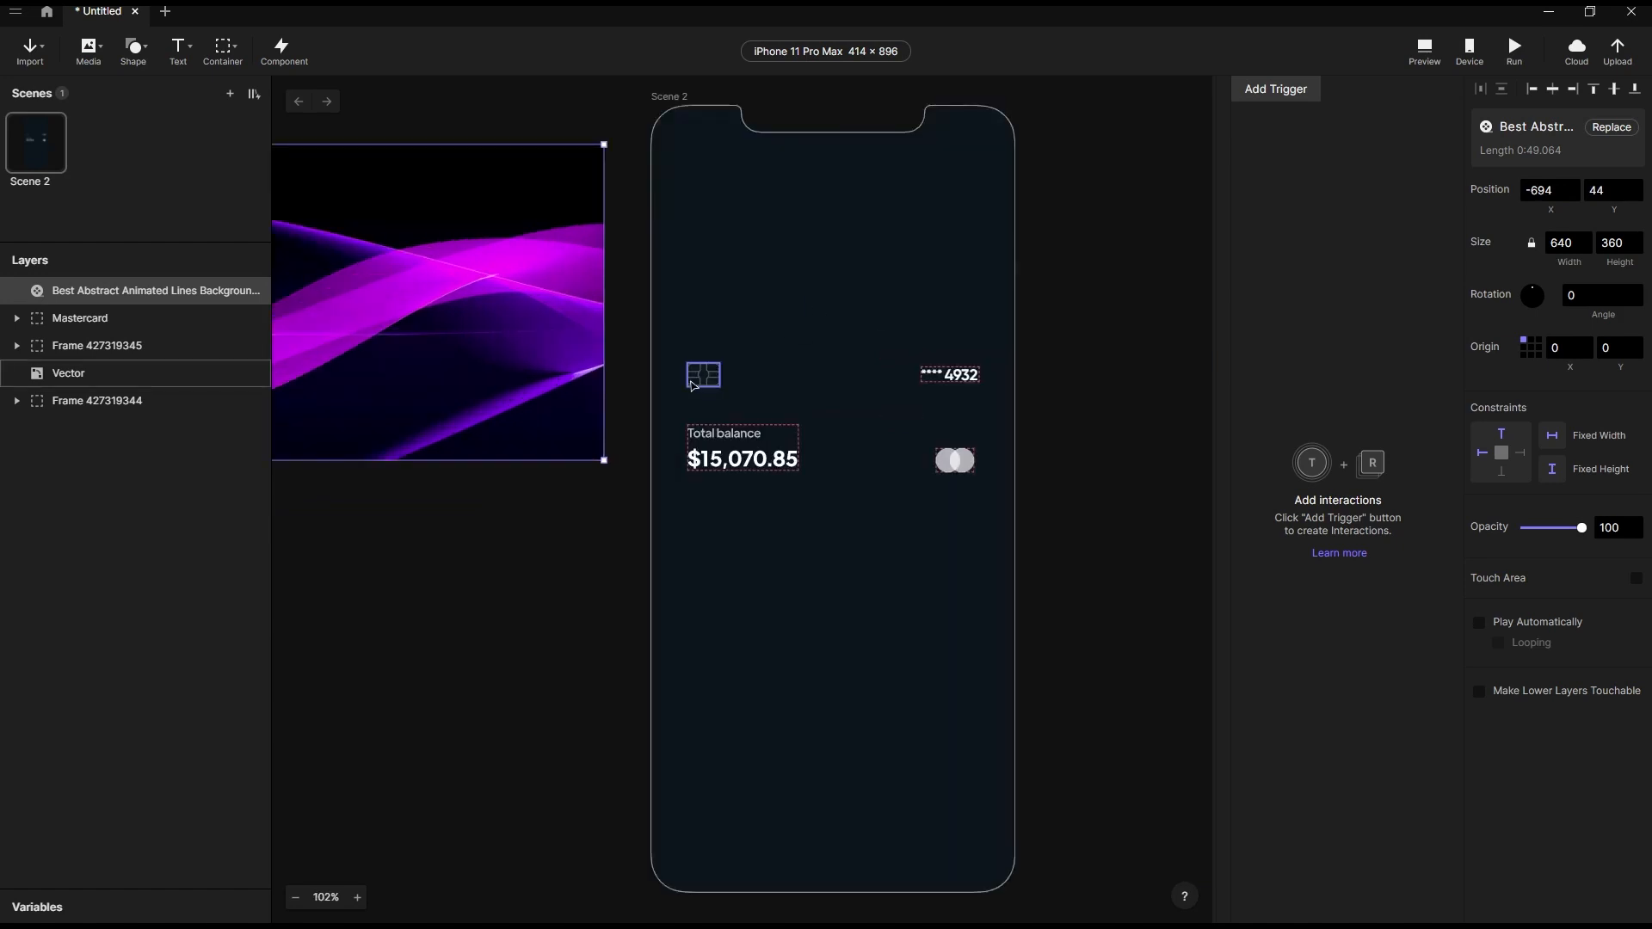
Move the chip icon, total balance, Mastercard logo and masked card number together out of the phone frame, below the video.
click(698, 379)
shift+click(742, 458)
shift+click(946, 458)
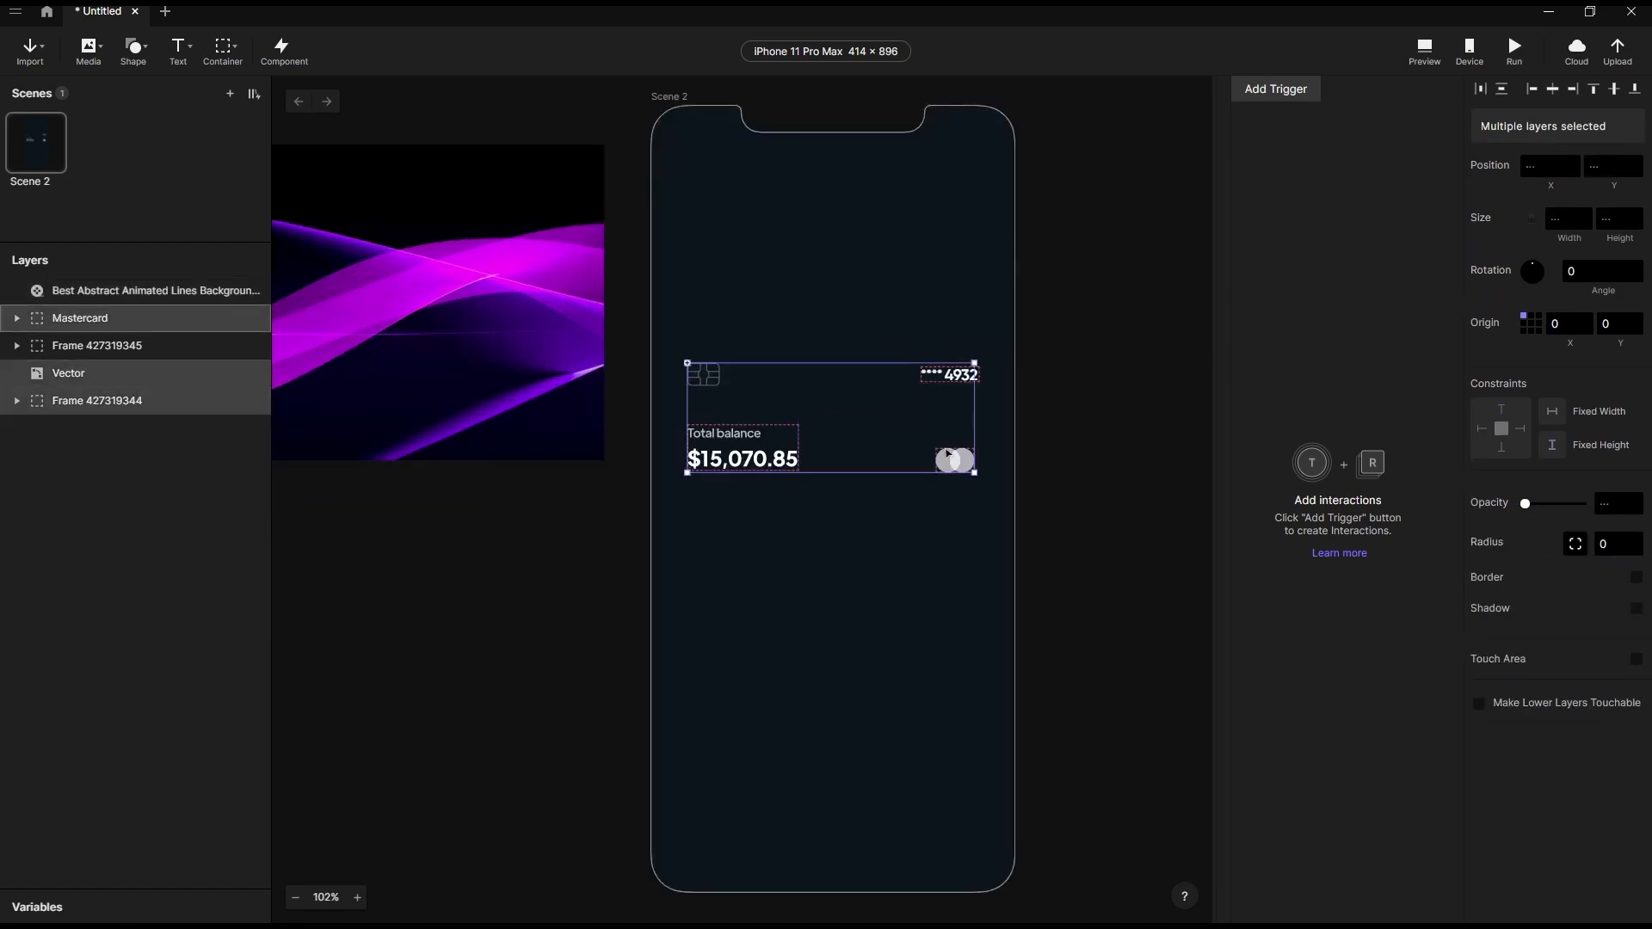
shift+click(958, 376)
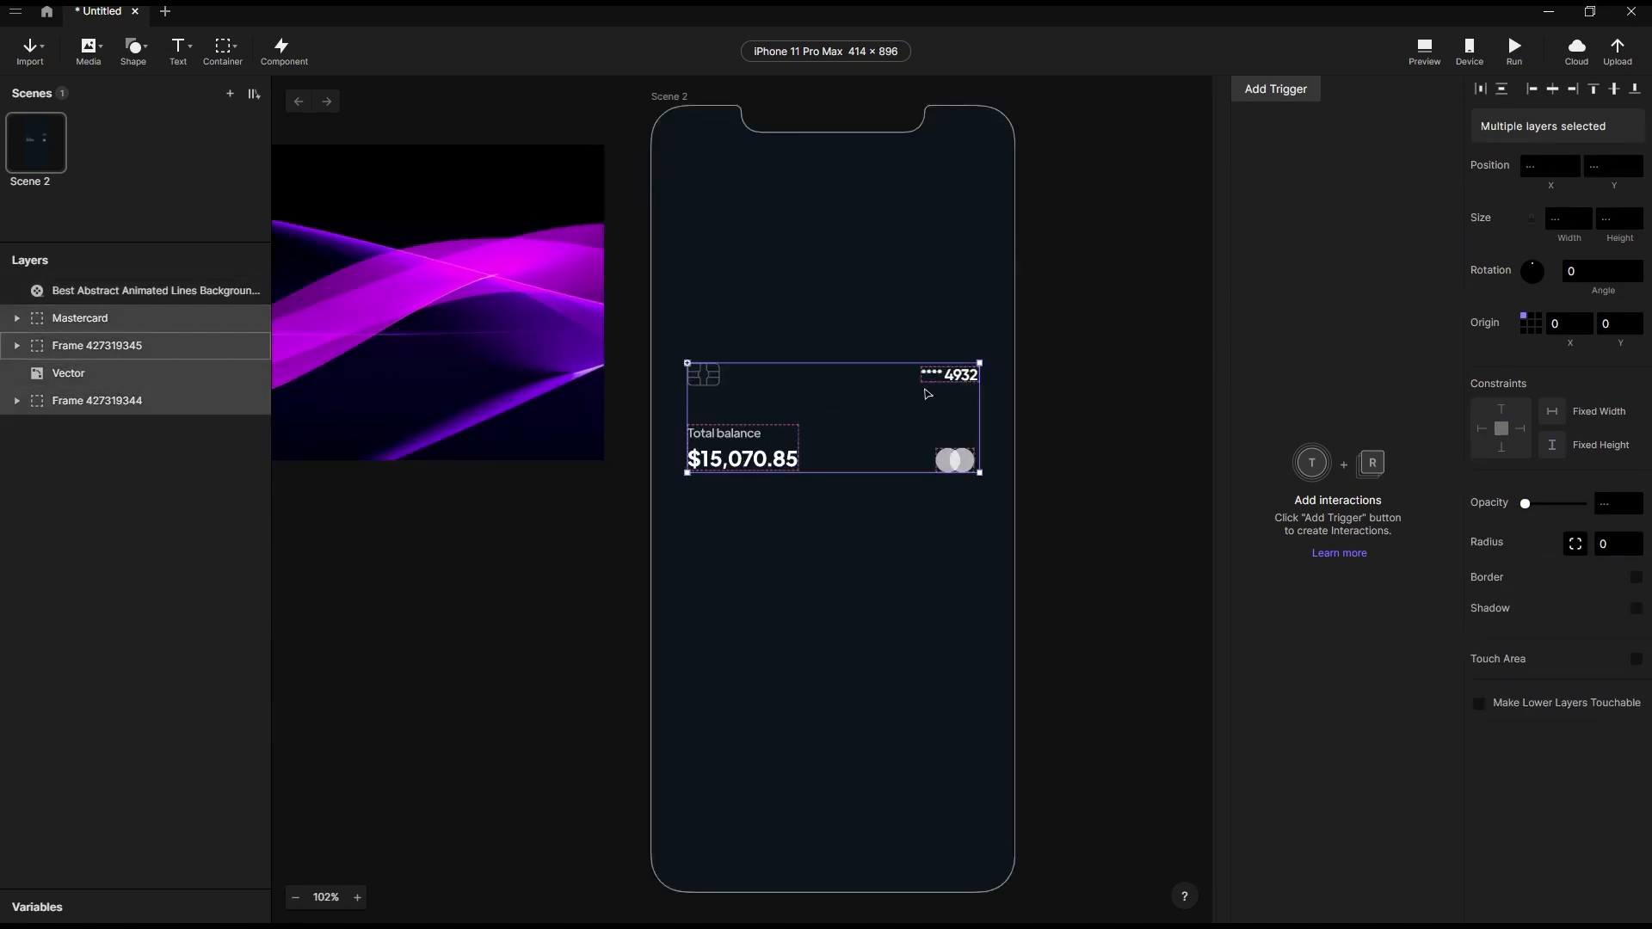
drag(846, 460, 467, 597)
click(602, 747)
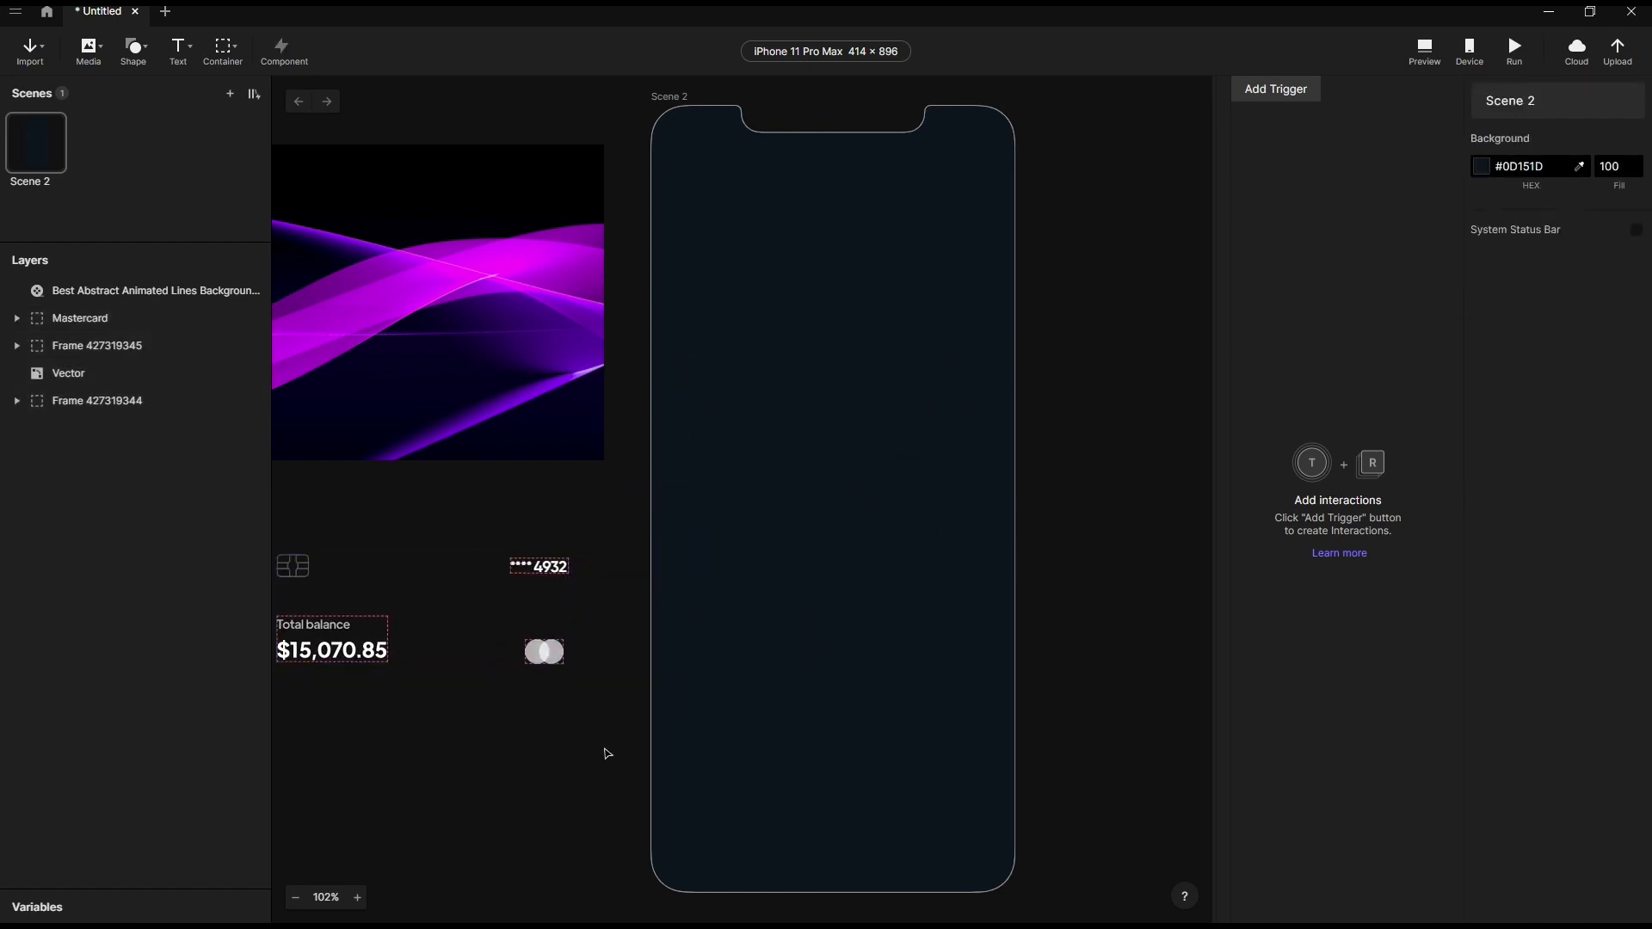
drag(591, 743, 143, 542)
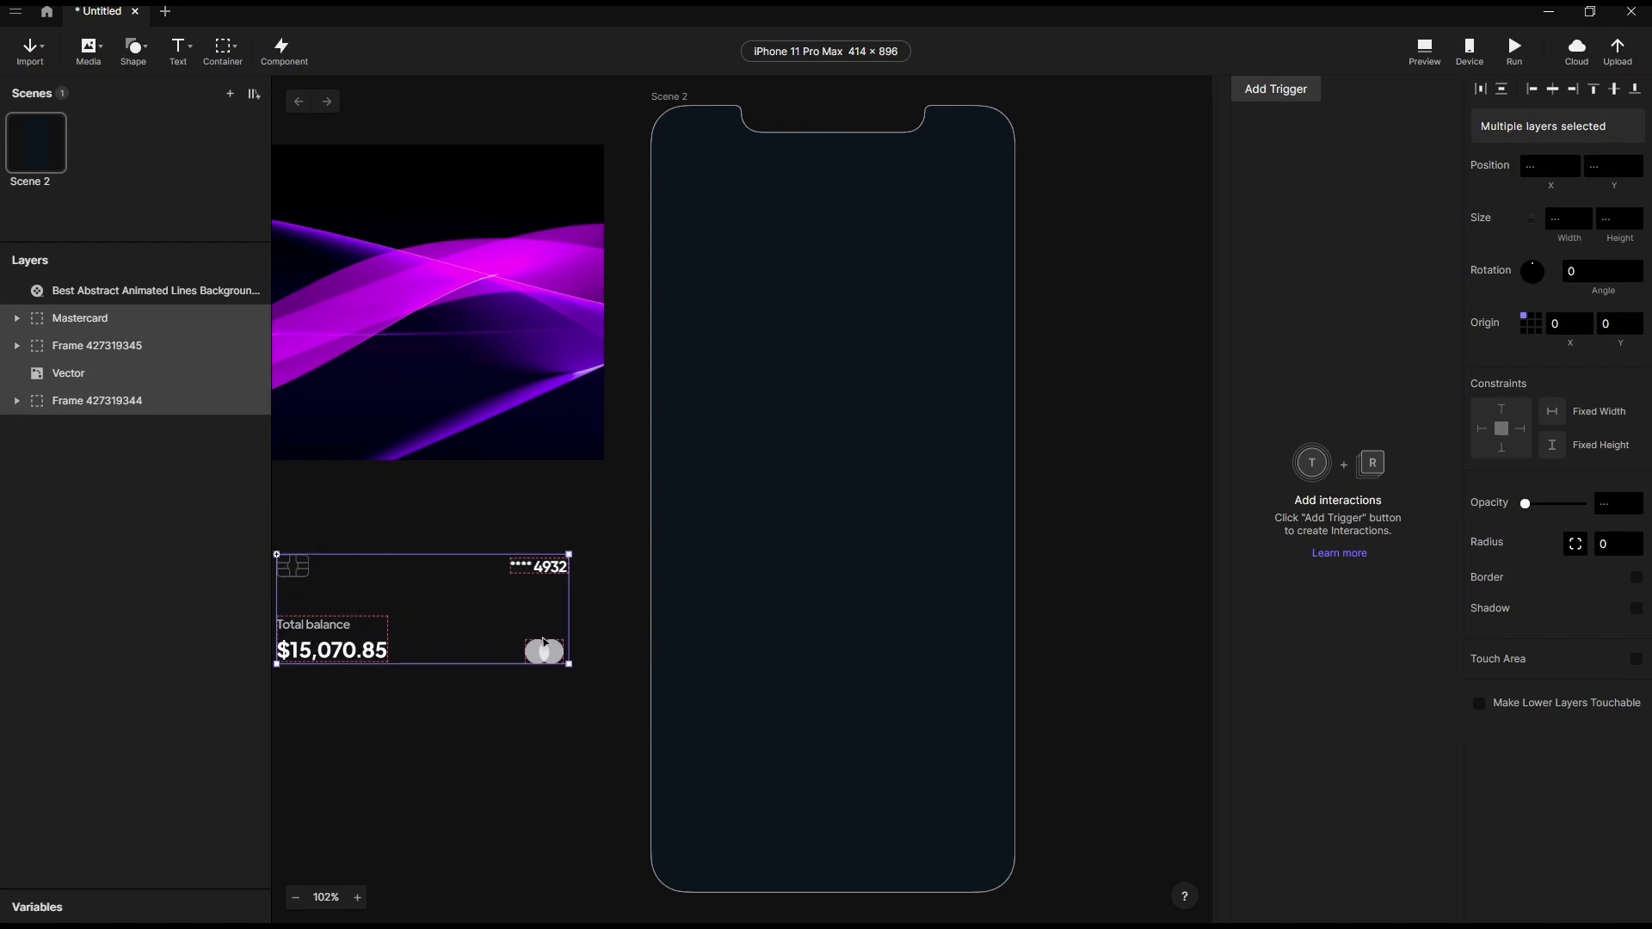
click(511, 787)
scroll(619, 443, down, 5)
scroll(820, 338, up, 4)
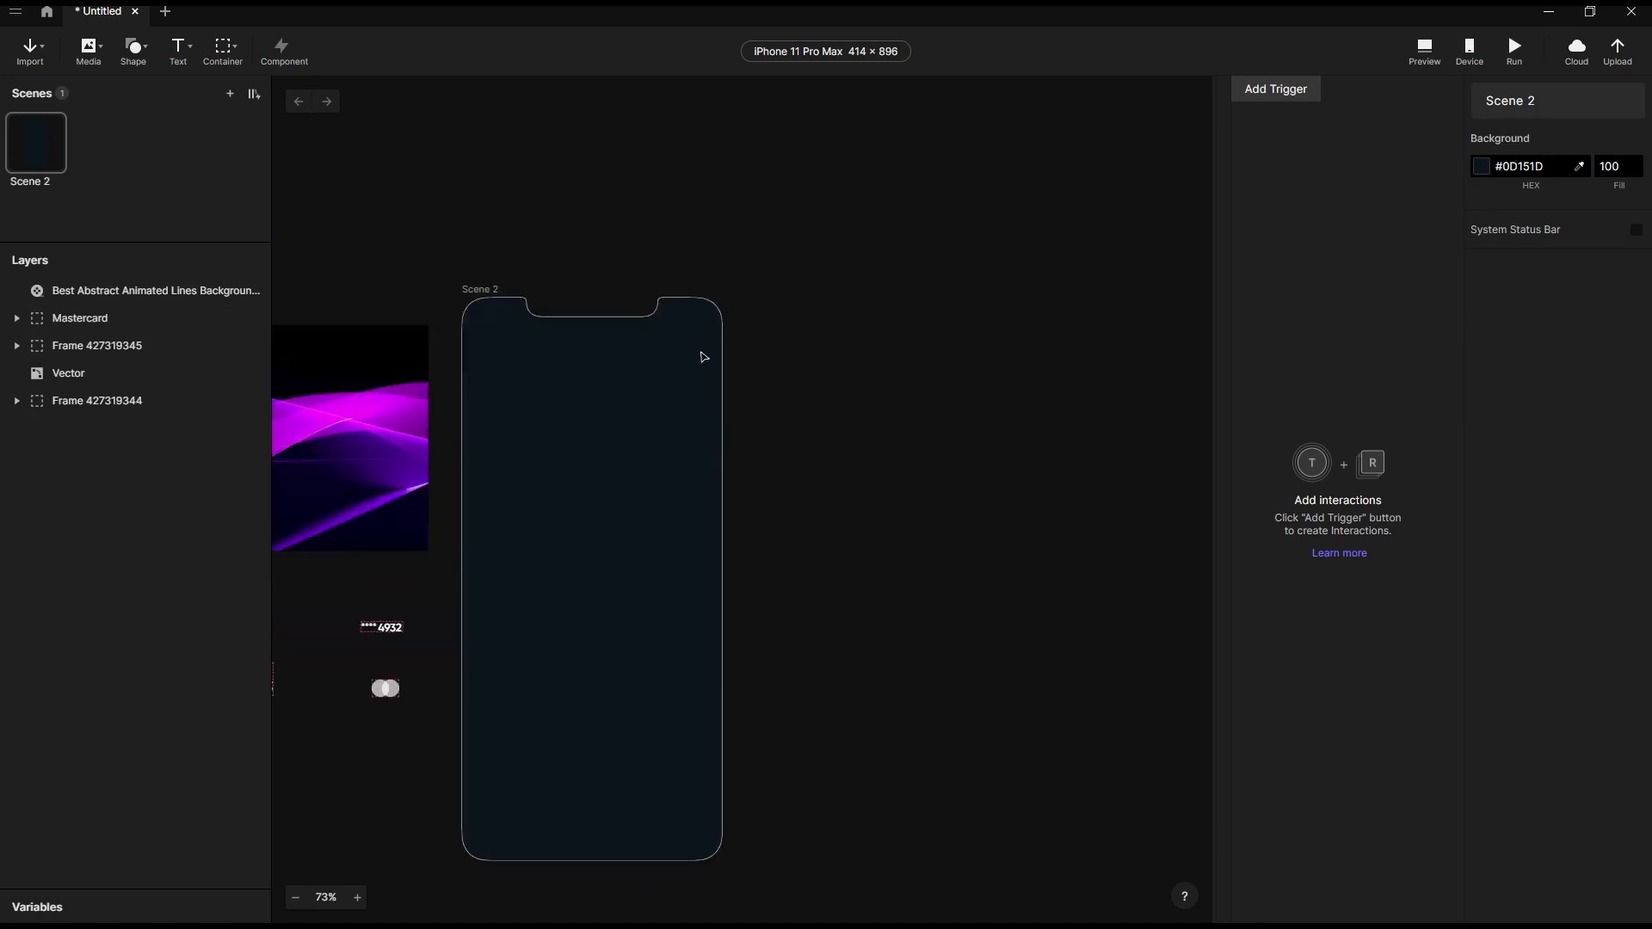
Draw a rectangle about 320 × 174 inside the phone frame and place it at about X 50, Y 244.
click(231, 49)
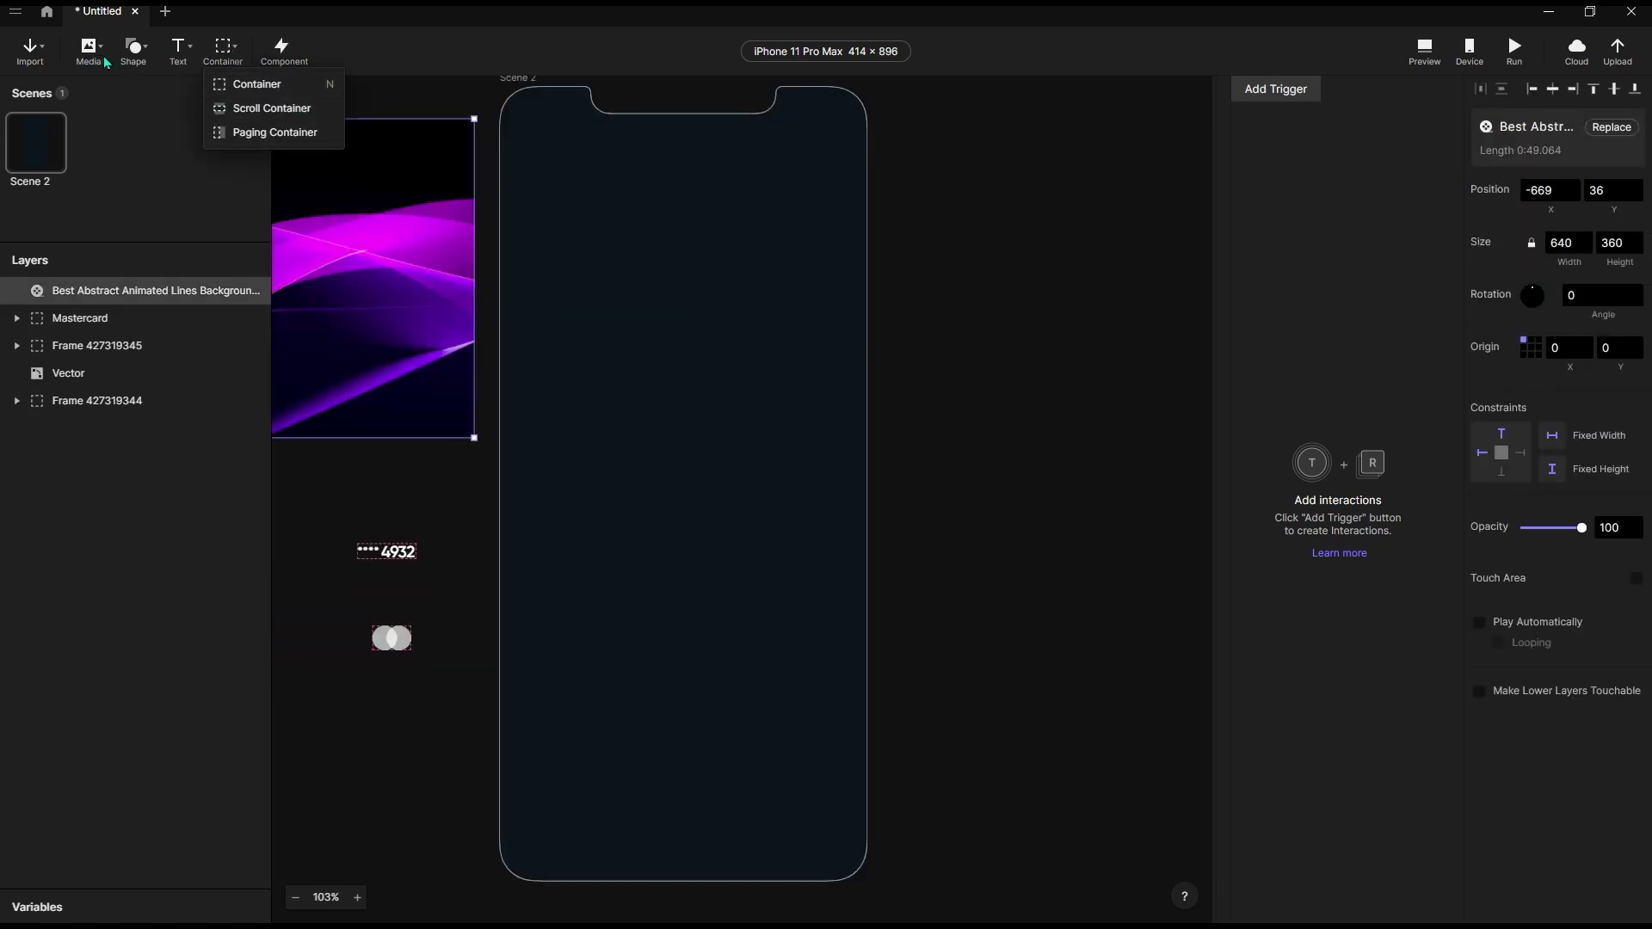
click(133, 50)
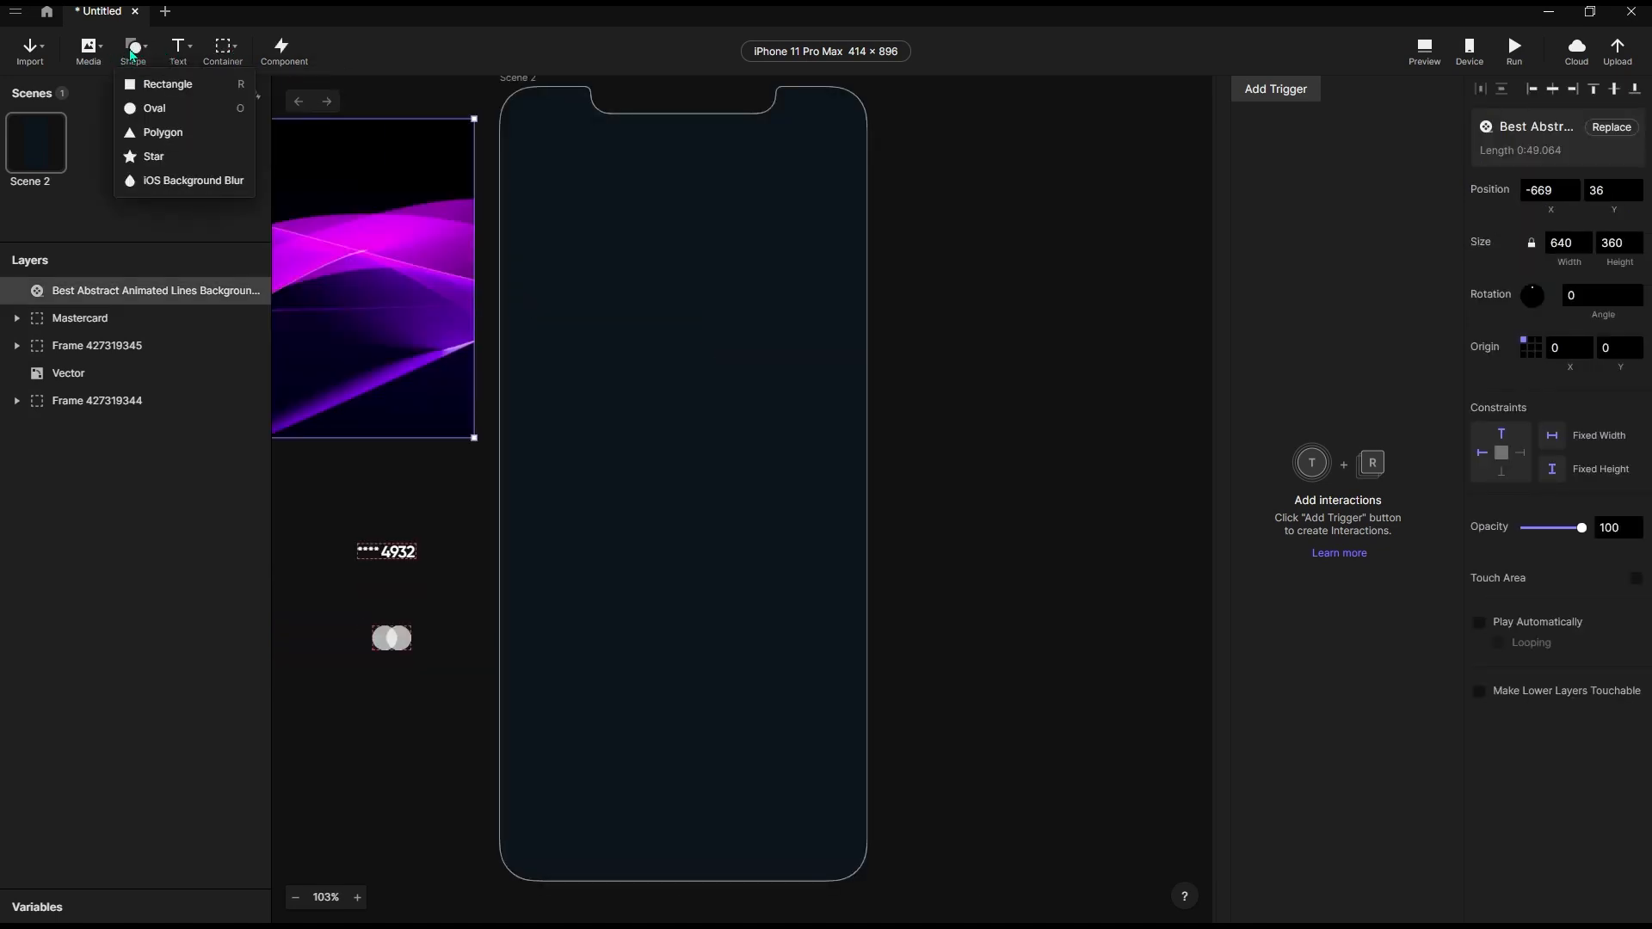
click(182, 86)
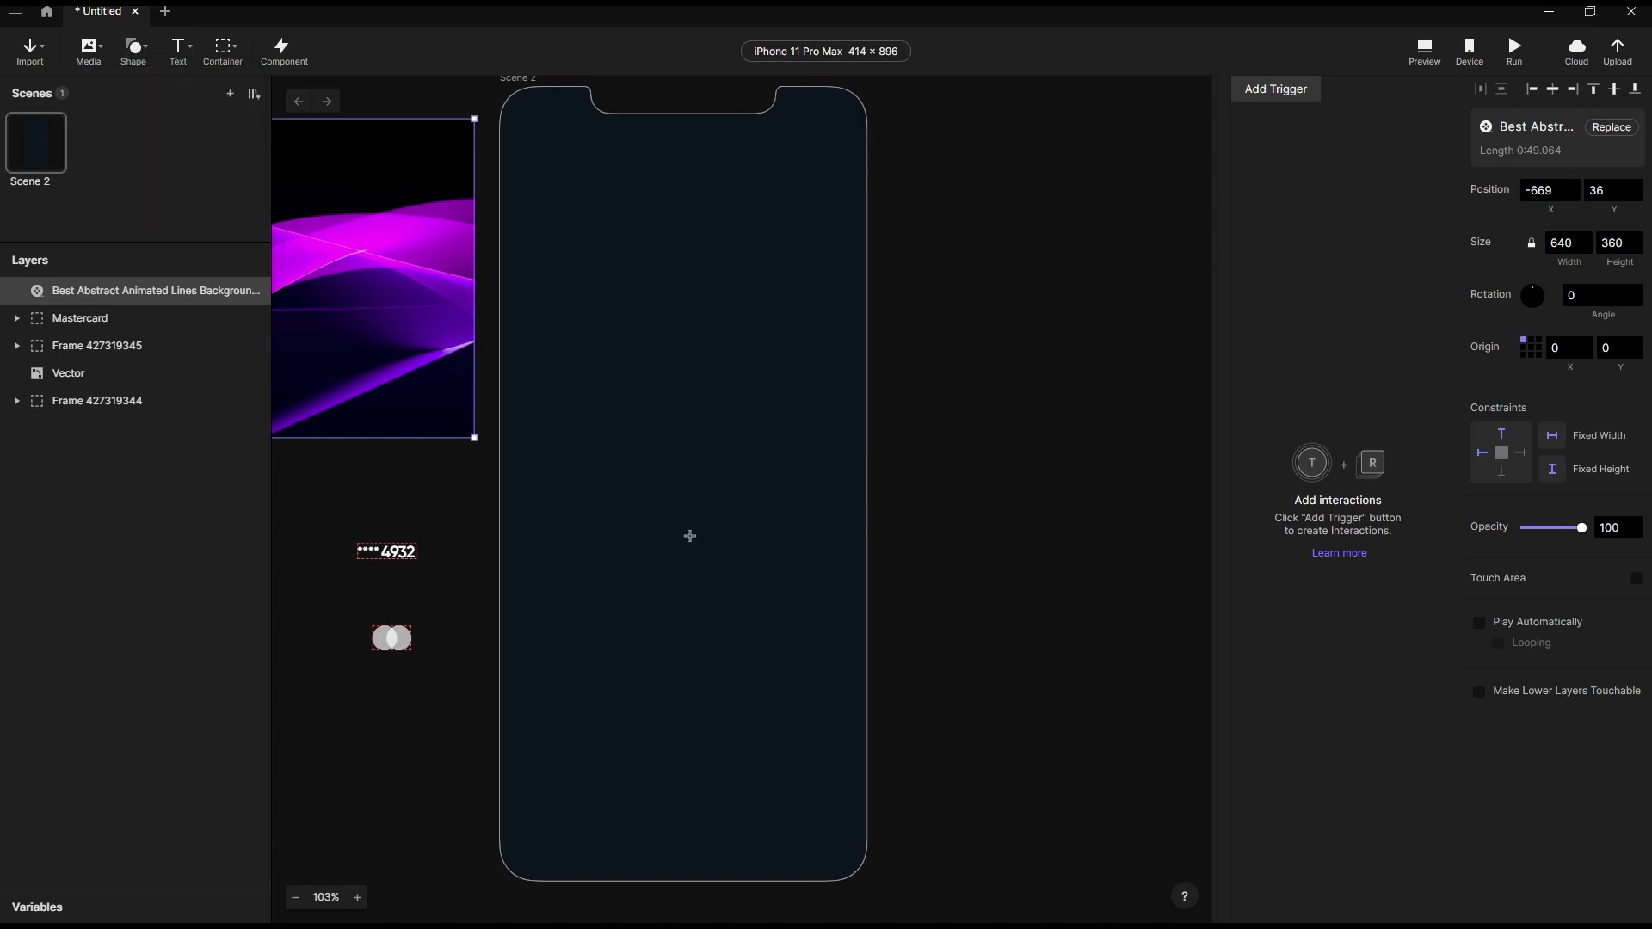
drag(547, 328, 831, 486)
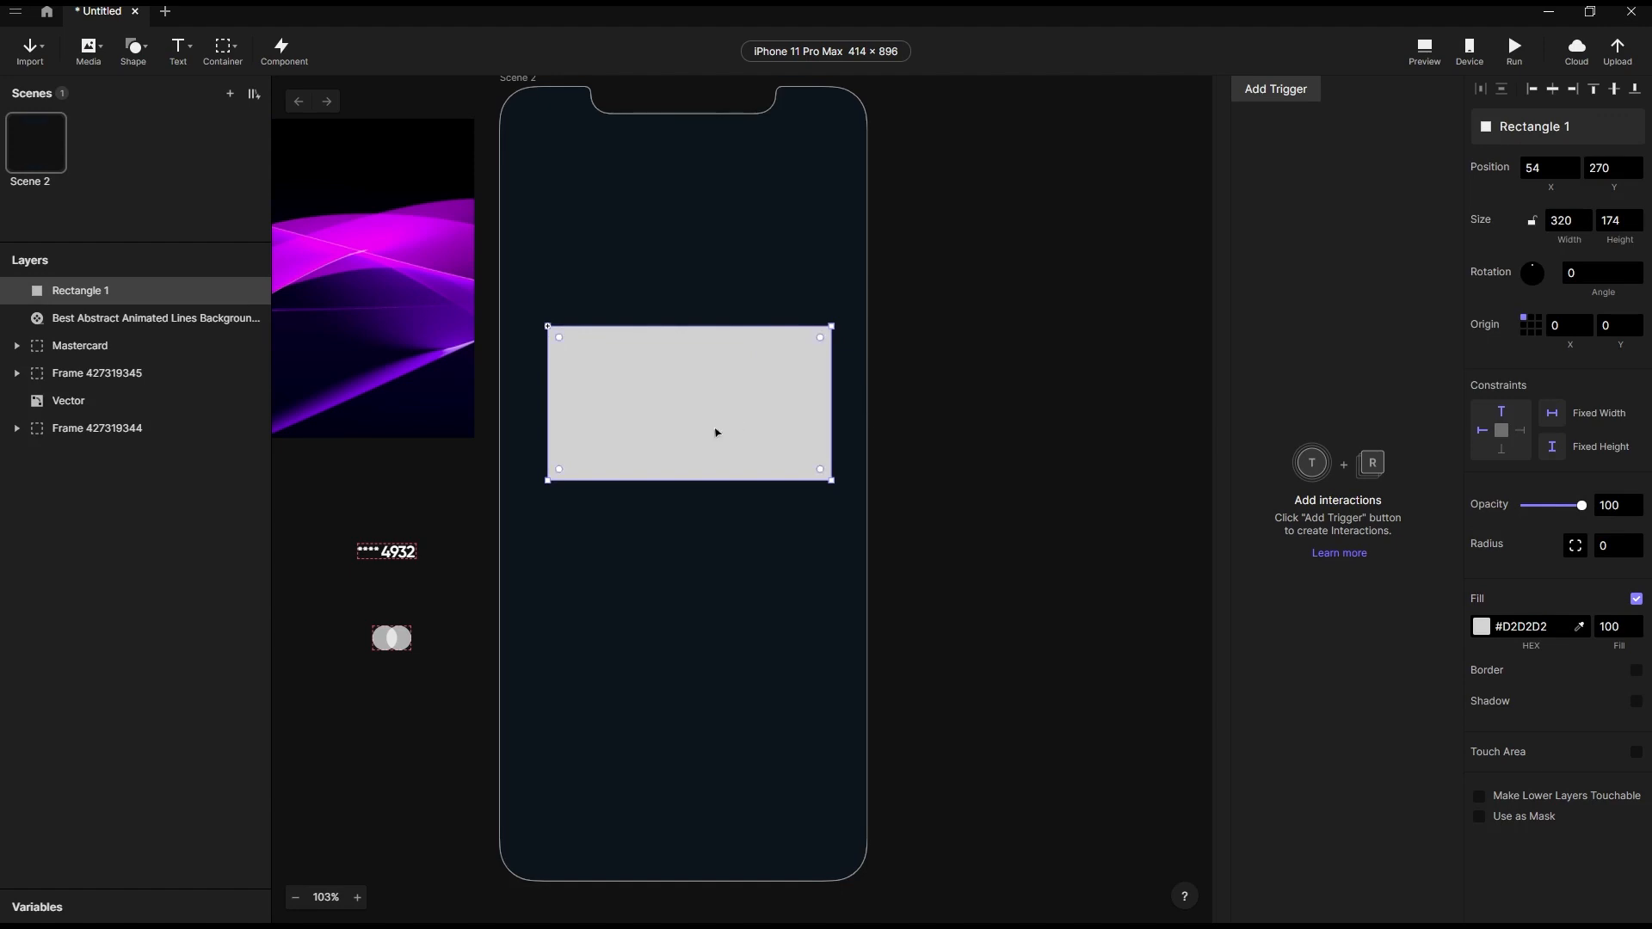
mouse_move(716, 432)
mouse_down()
mouse_move(708, 354)
mouse_move(712, 410)
mouse_up()
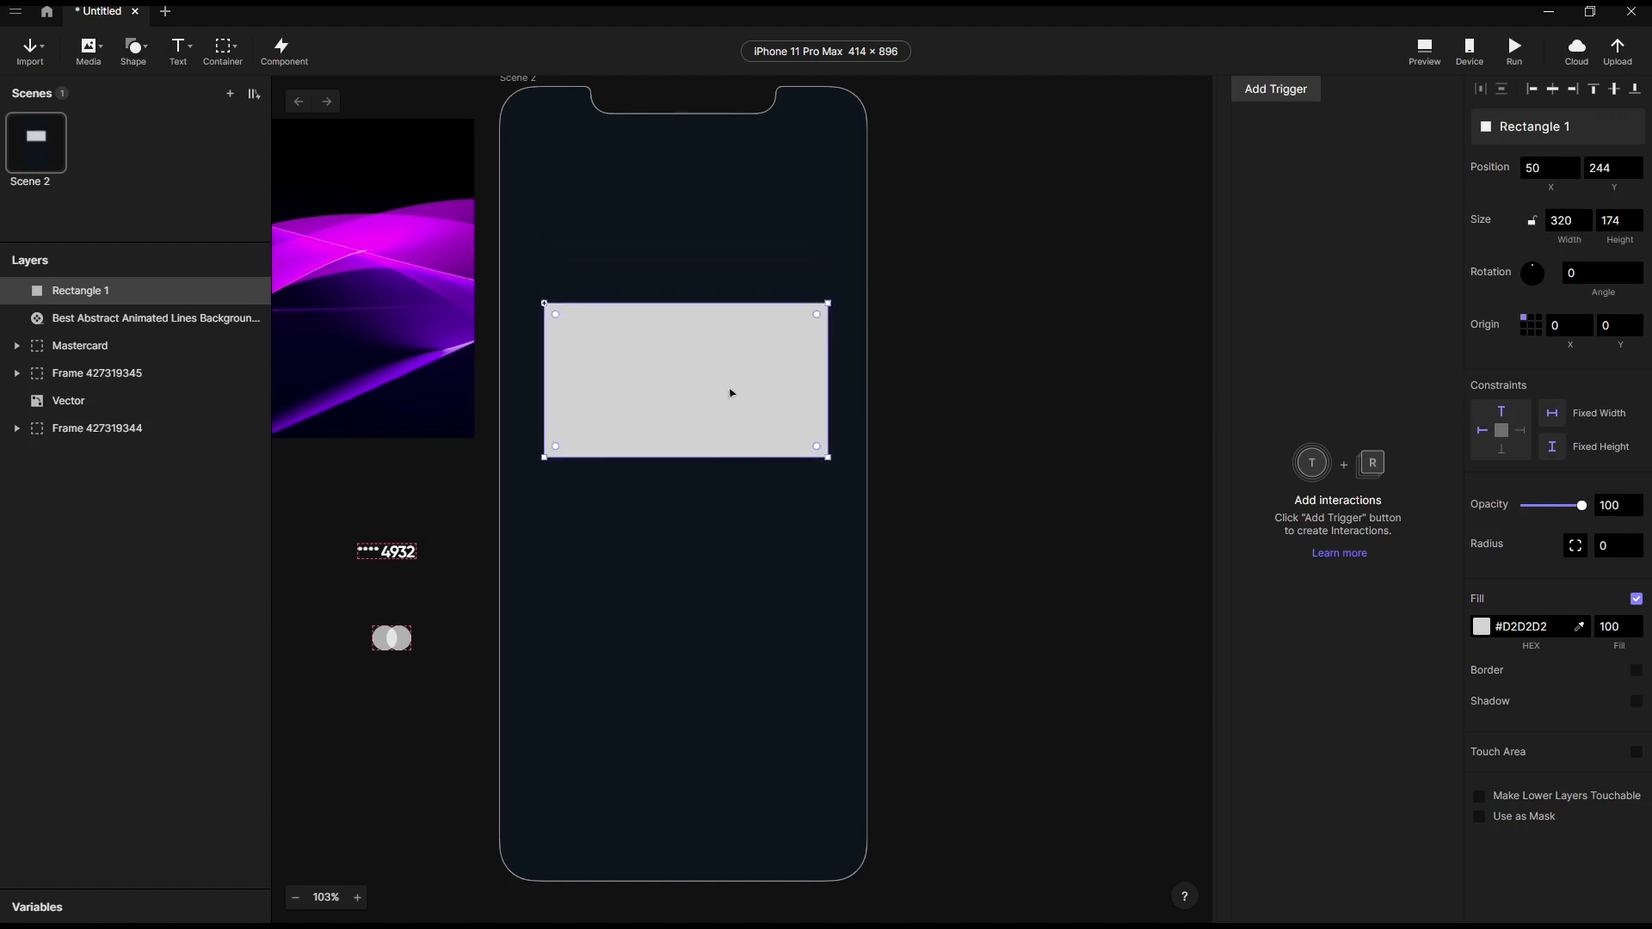
Resize the rectangle to 366 × 176 and centre it horizontally in the phone frame at about Y 256.
click(1575, 221)
text(366)
key(Tab)
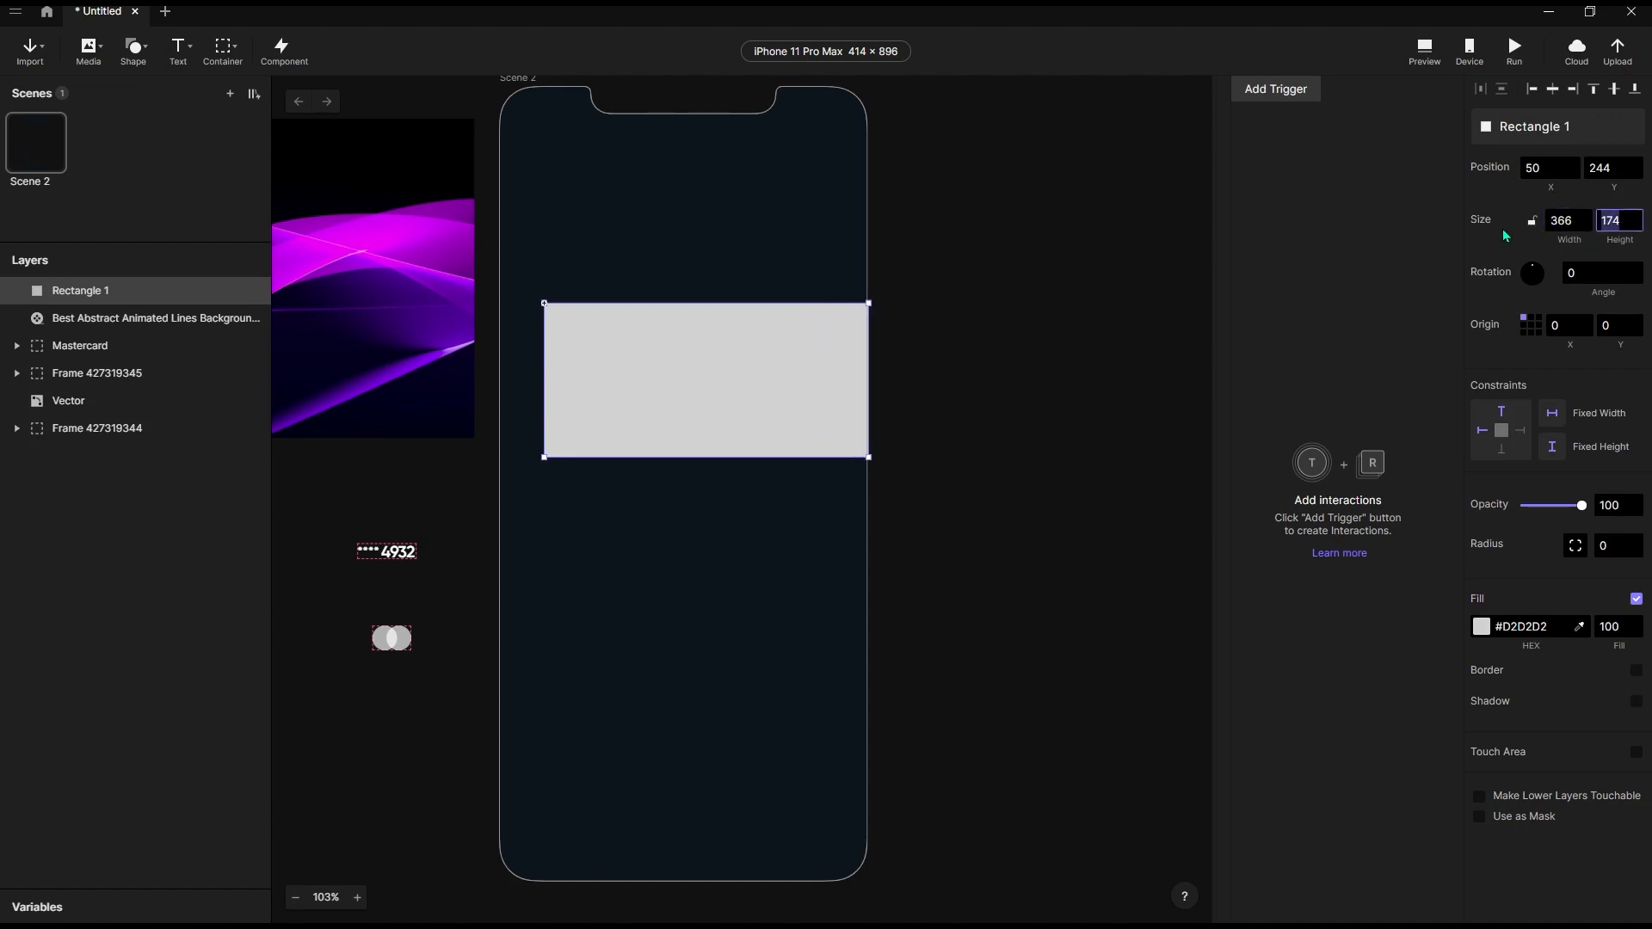
text(176)
key(Return)
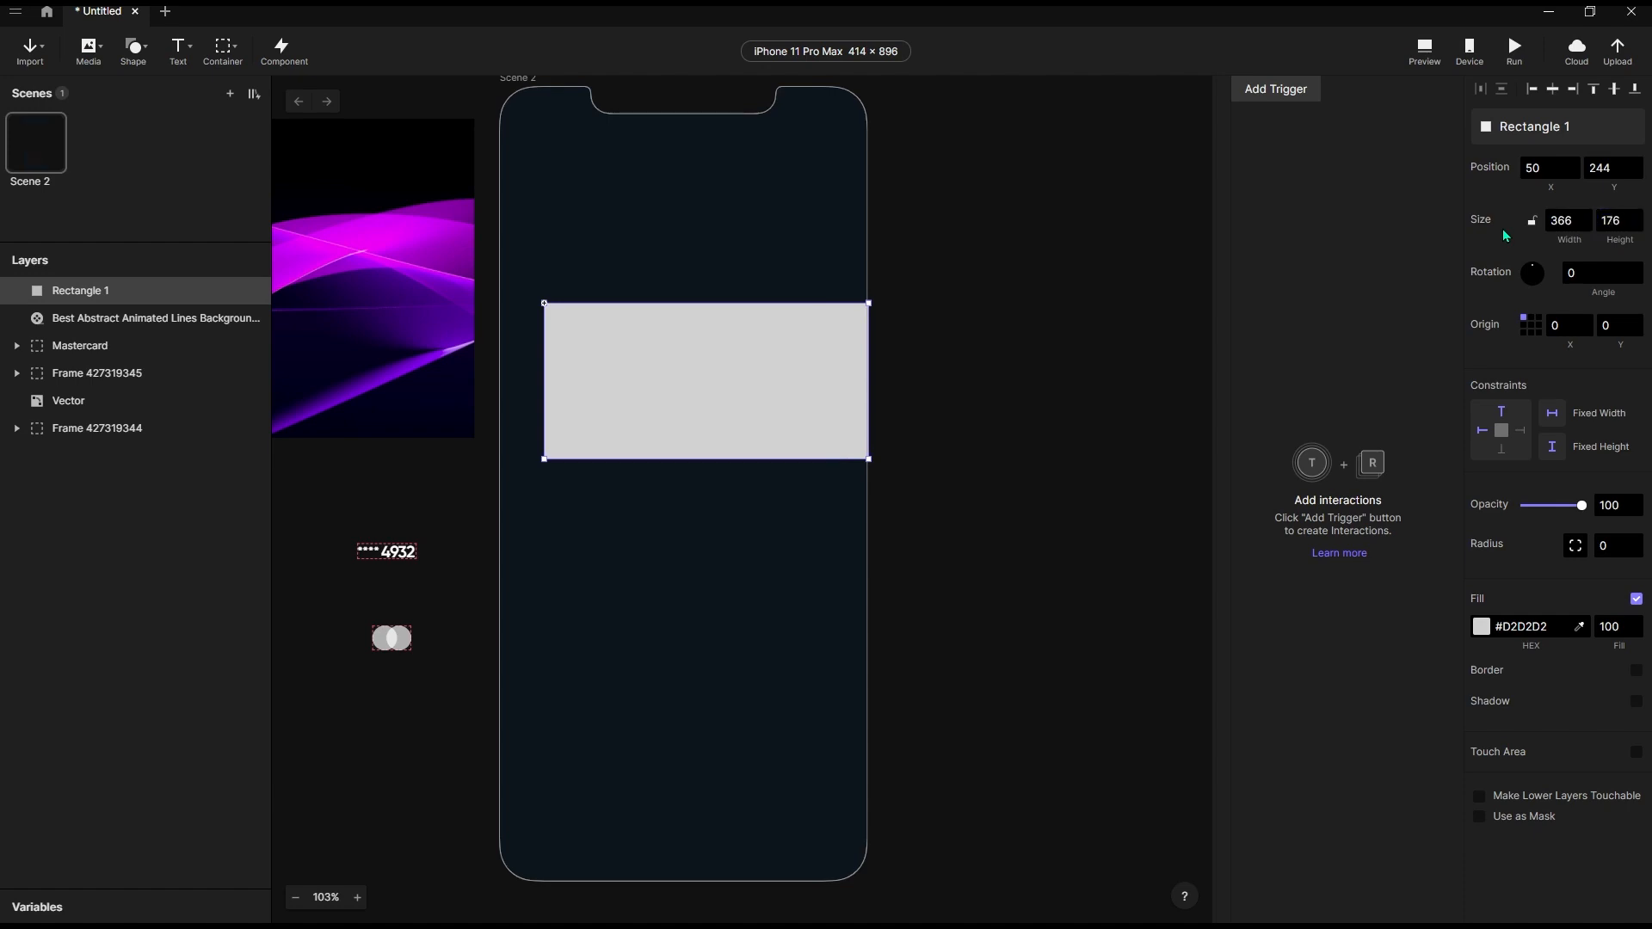
drag(804, 375, 781, 388)
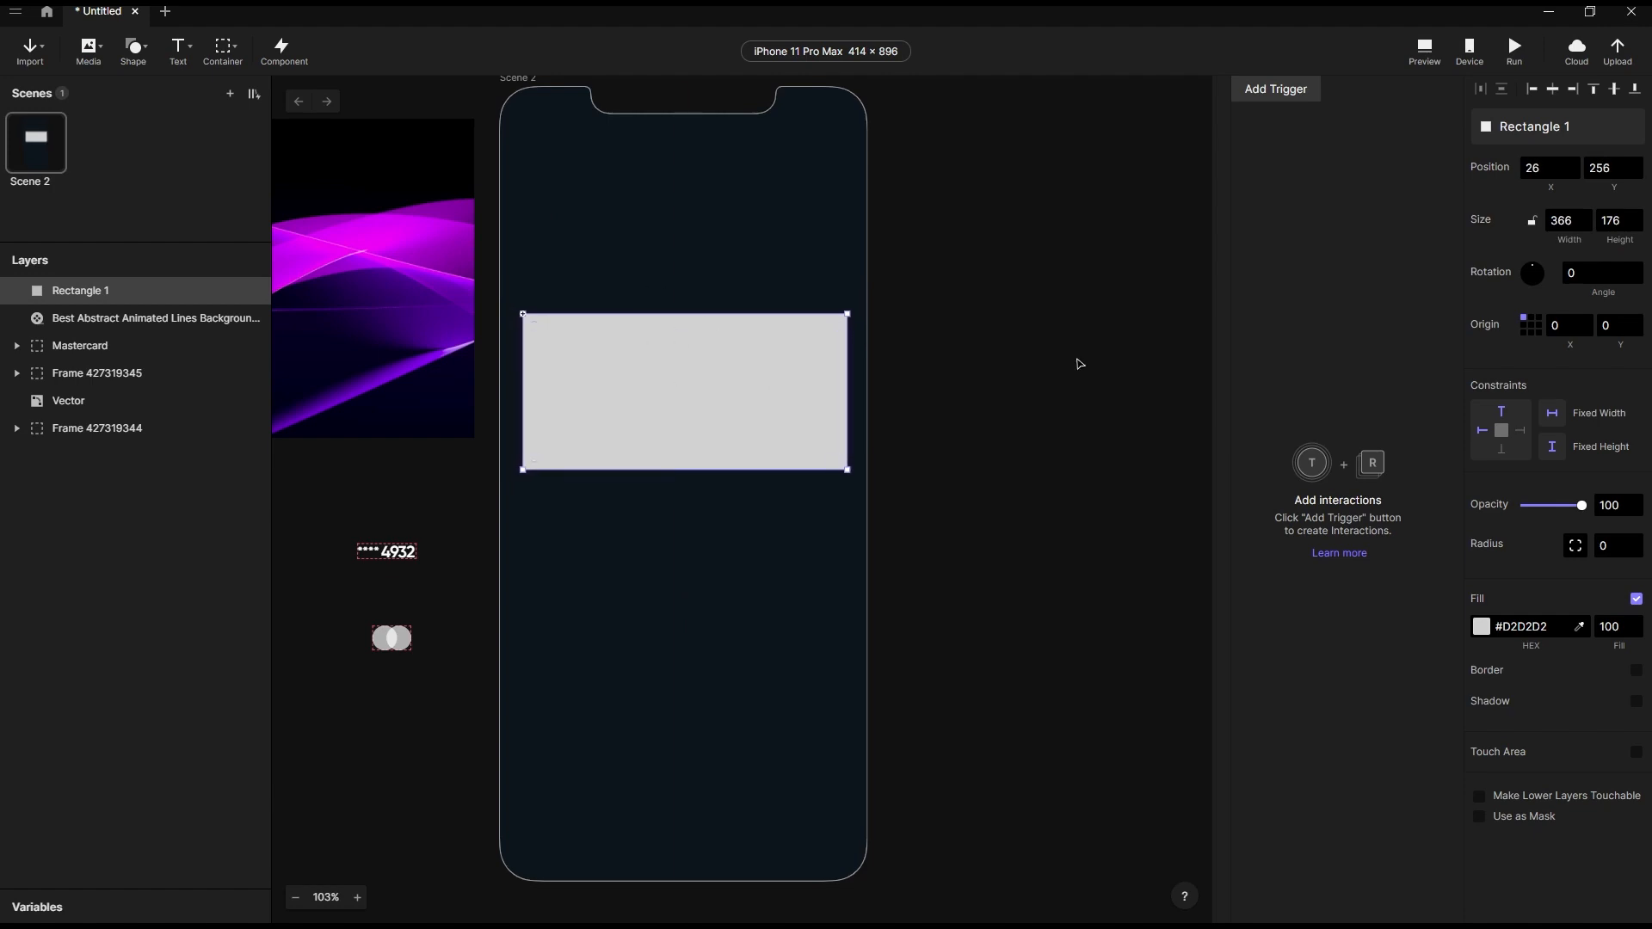
click(1554, 90)
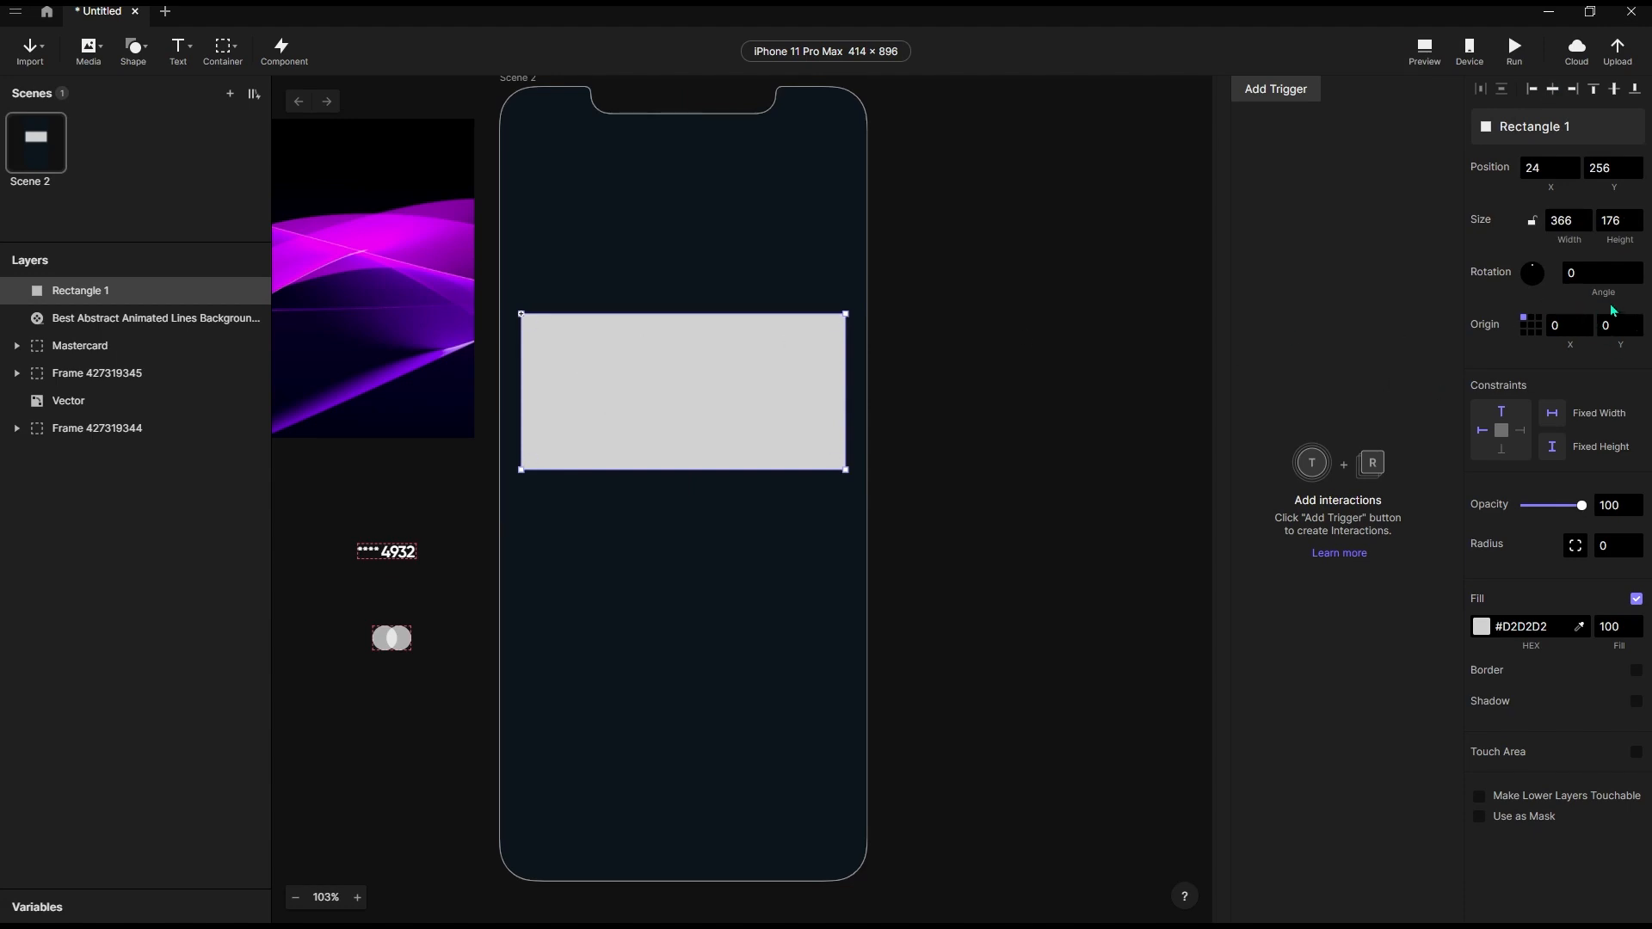
Round the rectangle's corners with a radius of 20.
click(1621, 548)
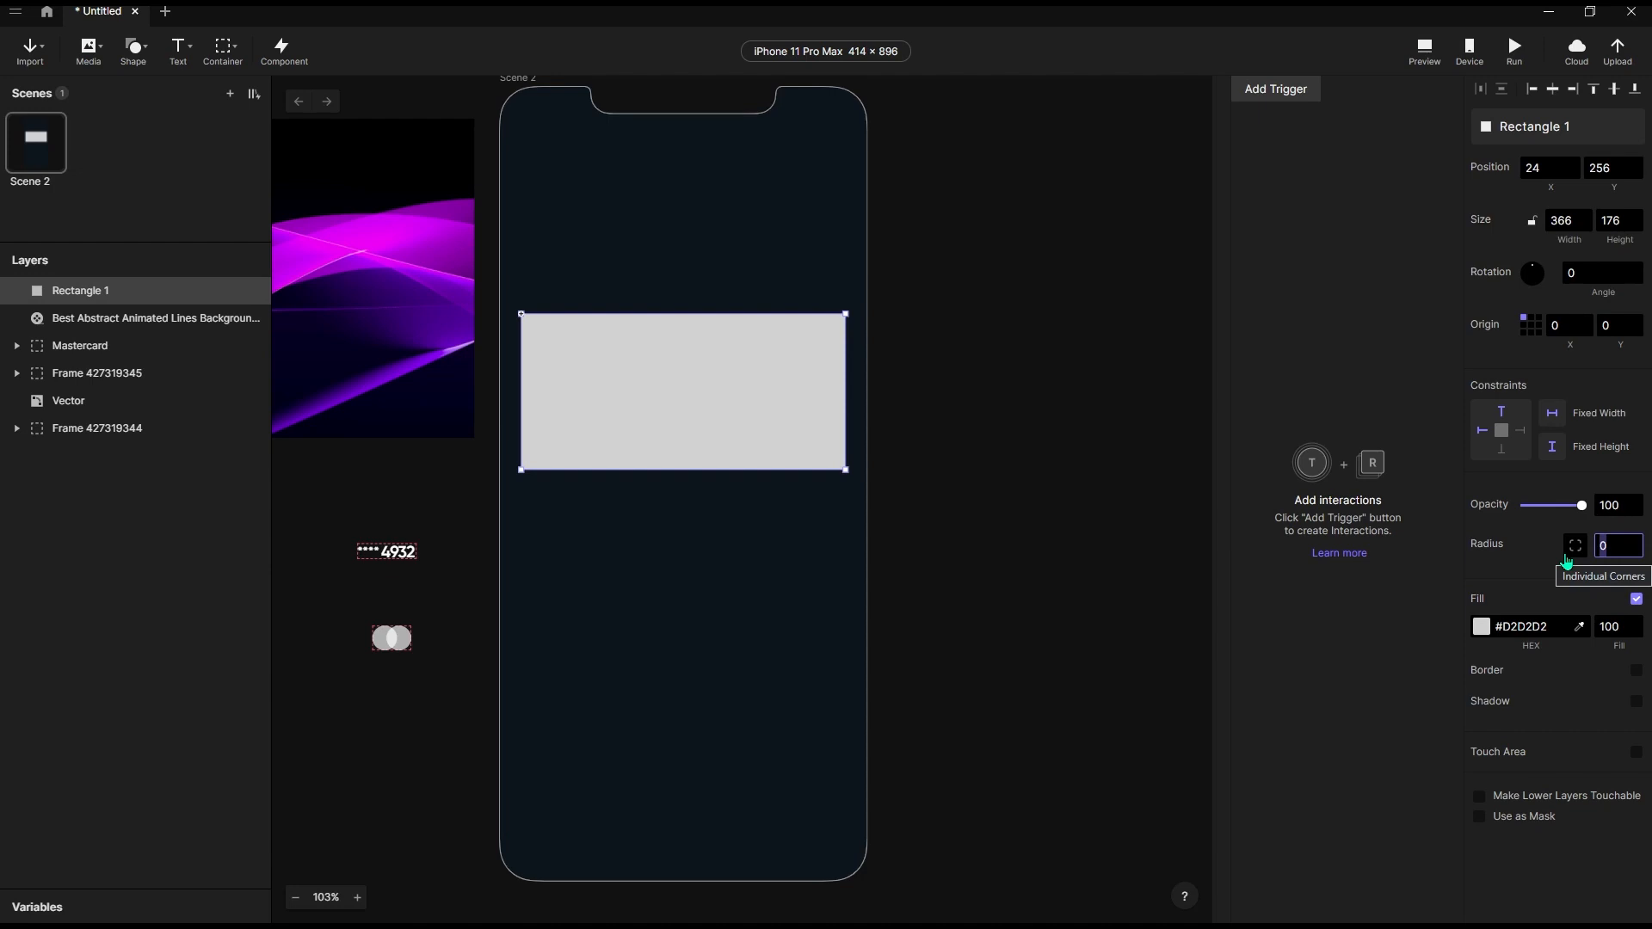
text(1)
key(Return)
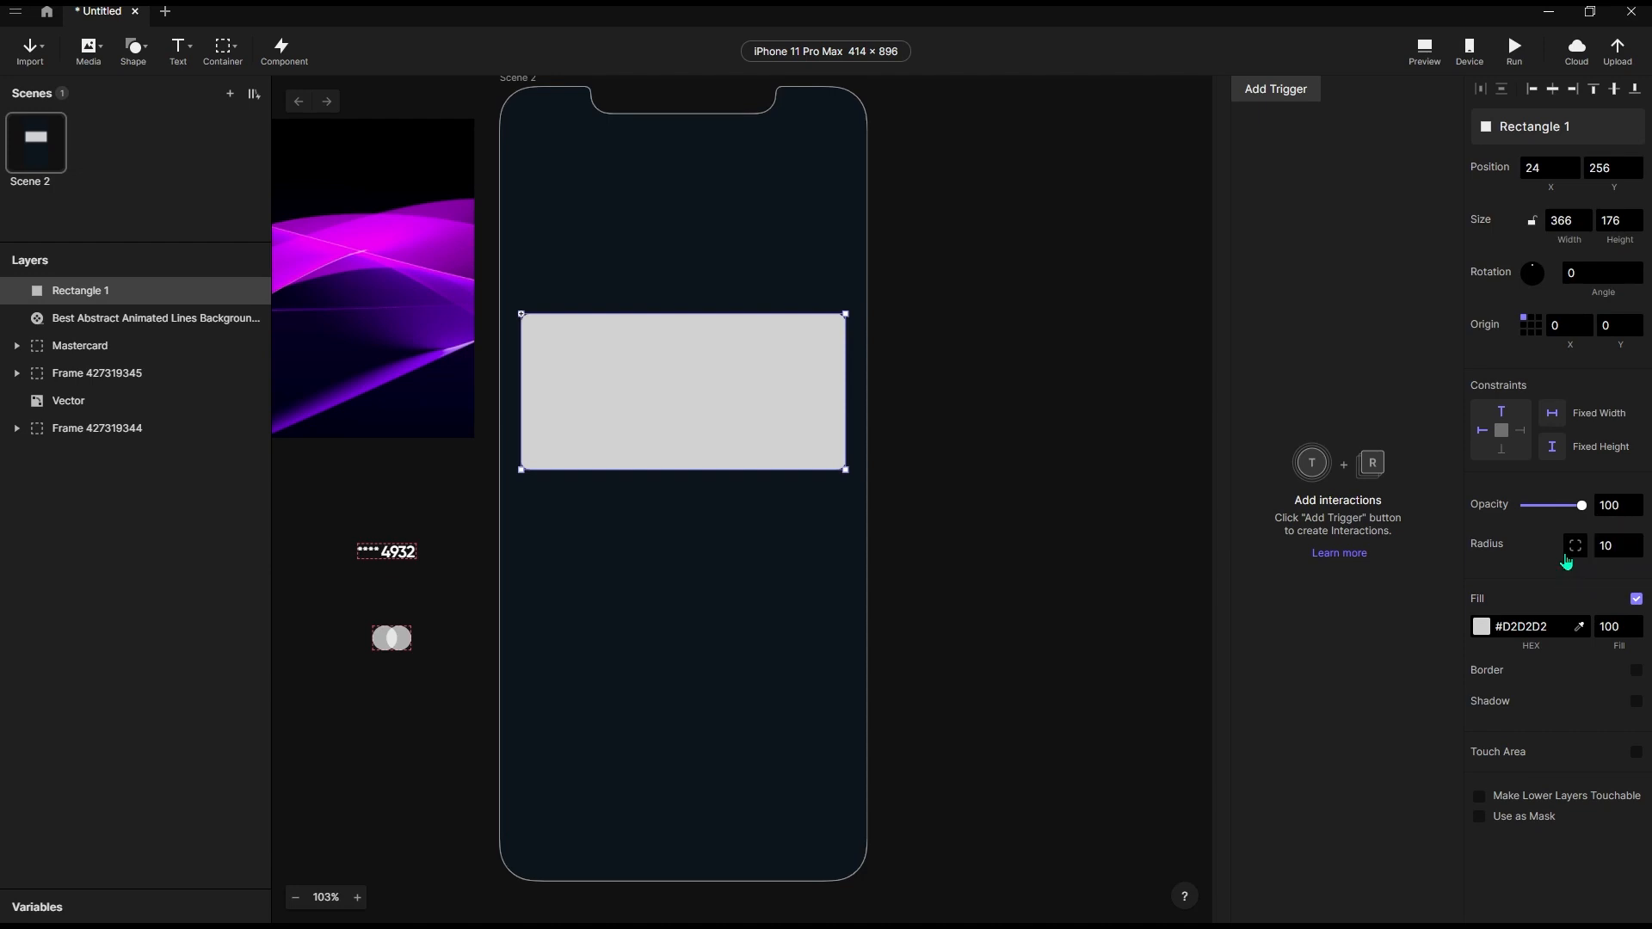
double_click(1605, 546)
click(974, 521)
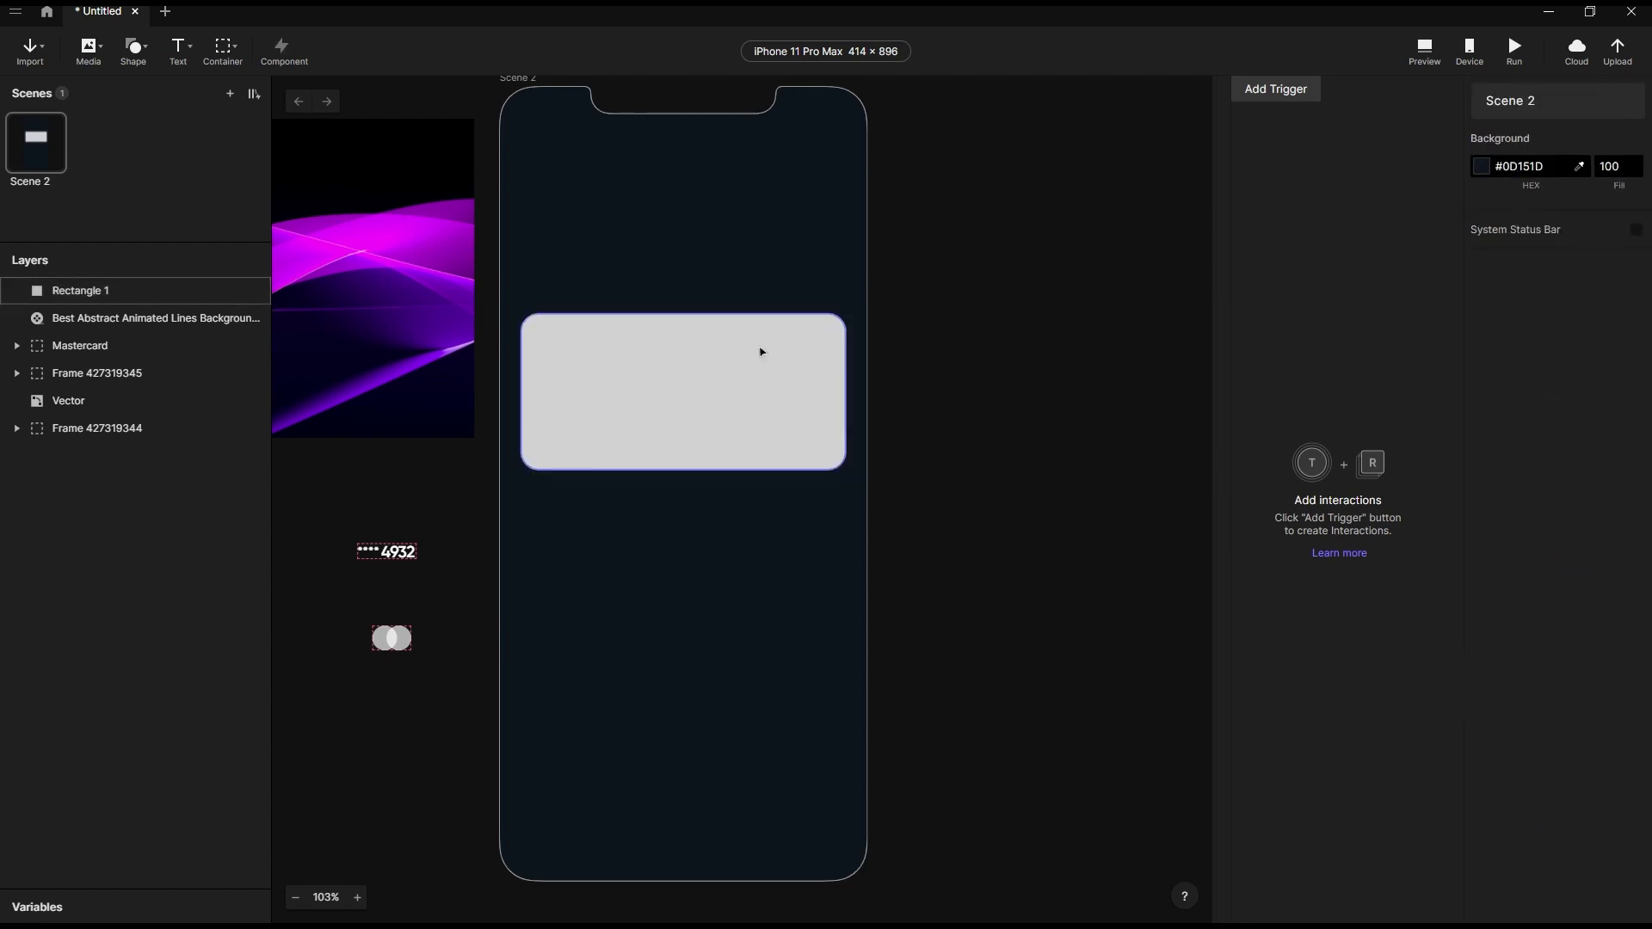
Move the abstract lines video into the phone frame below the rectangle, at about X 18, Y 453.
scroll(763, 351, down, 3)
scroll(543, 287, up, 3)
scroll(836, 357, down, 3)
click(830, 366)
click(417, 285)
drag(416, 285, 857, 547)
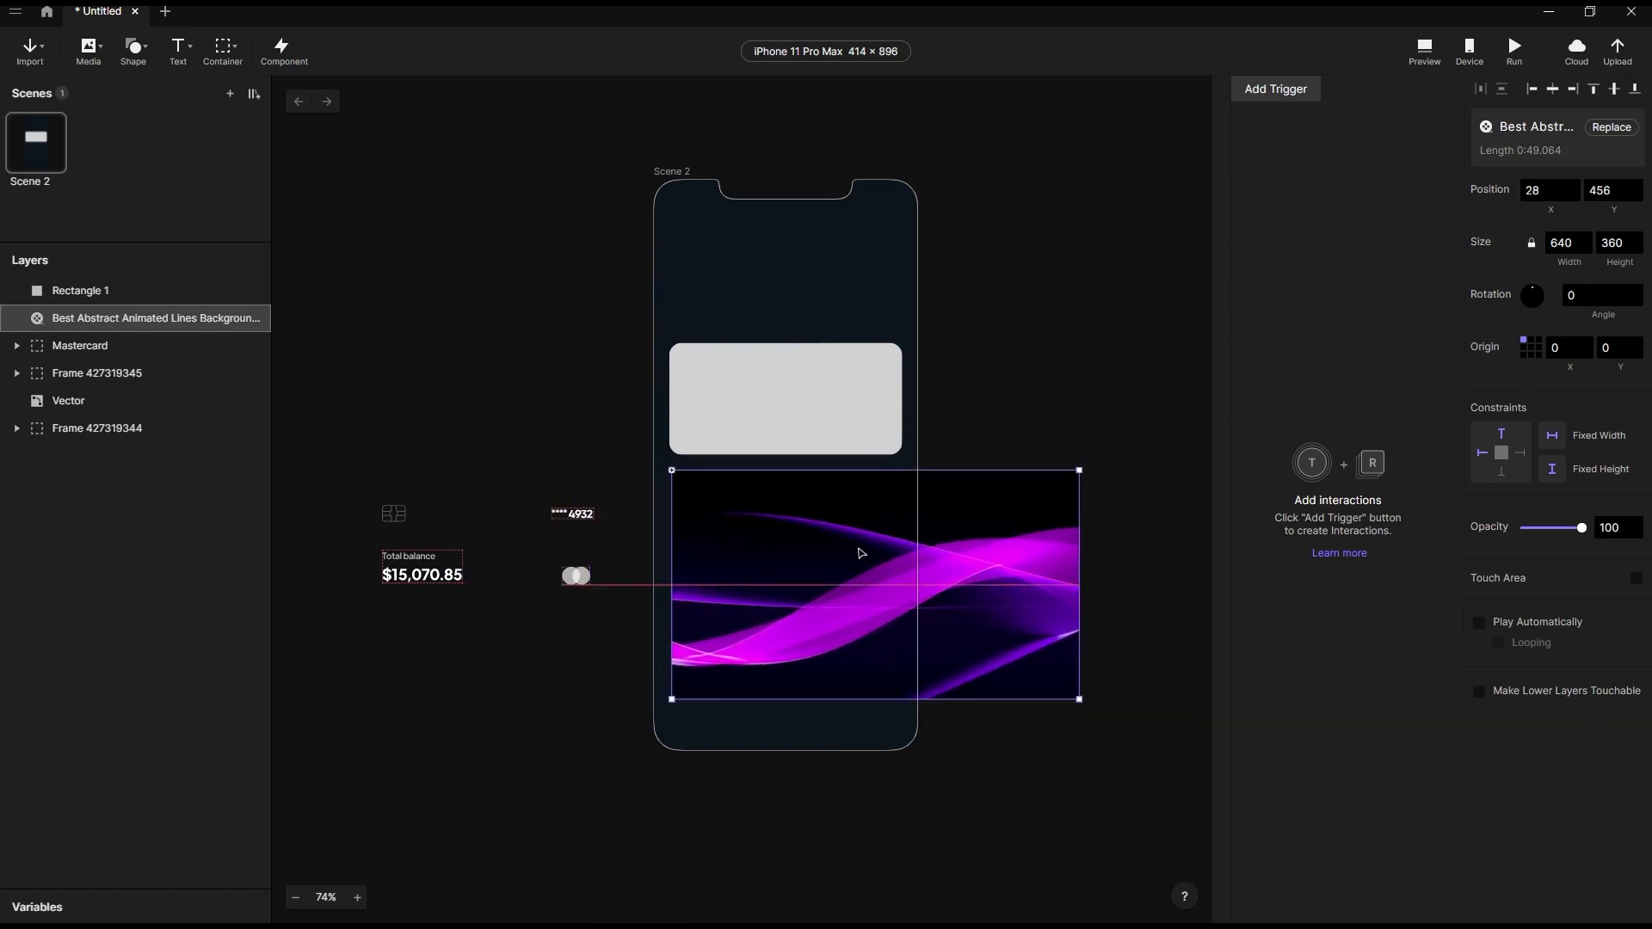
scroll(803, 491, up, 3)
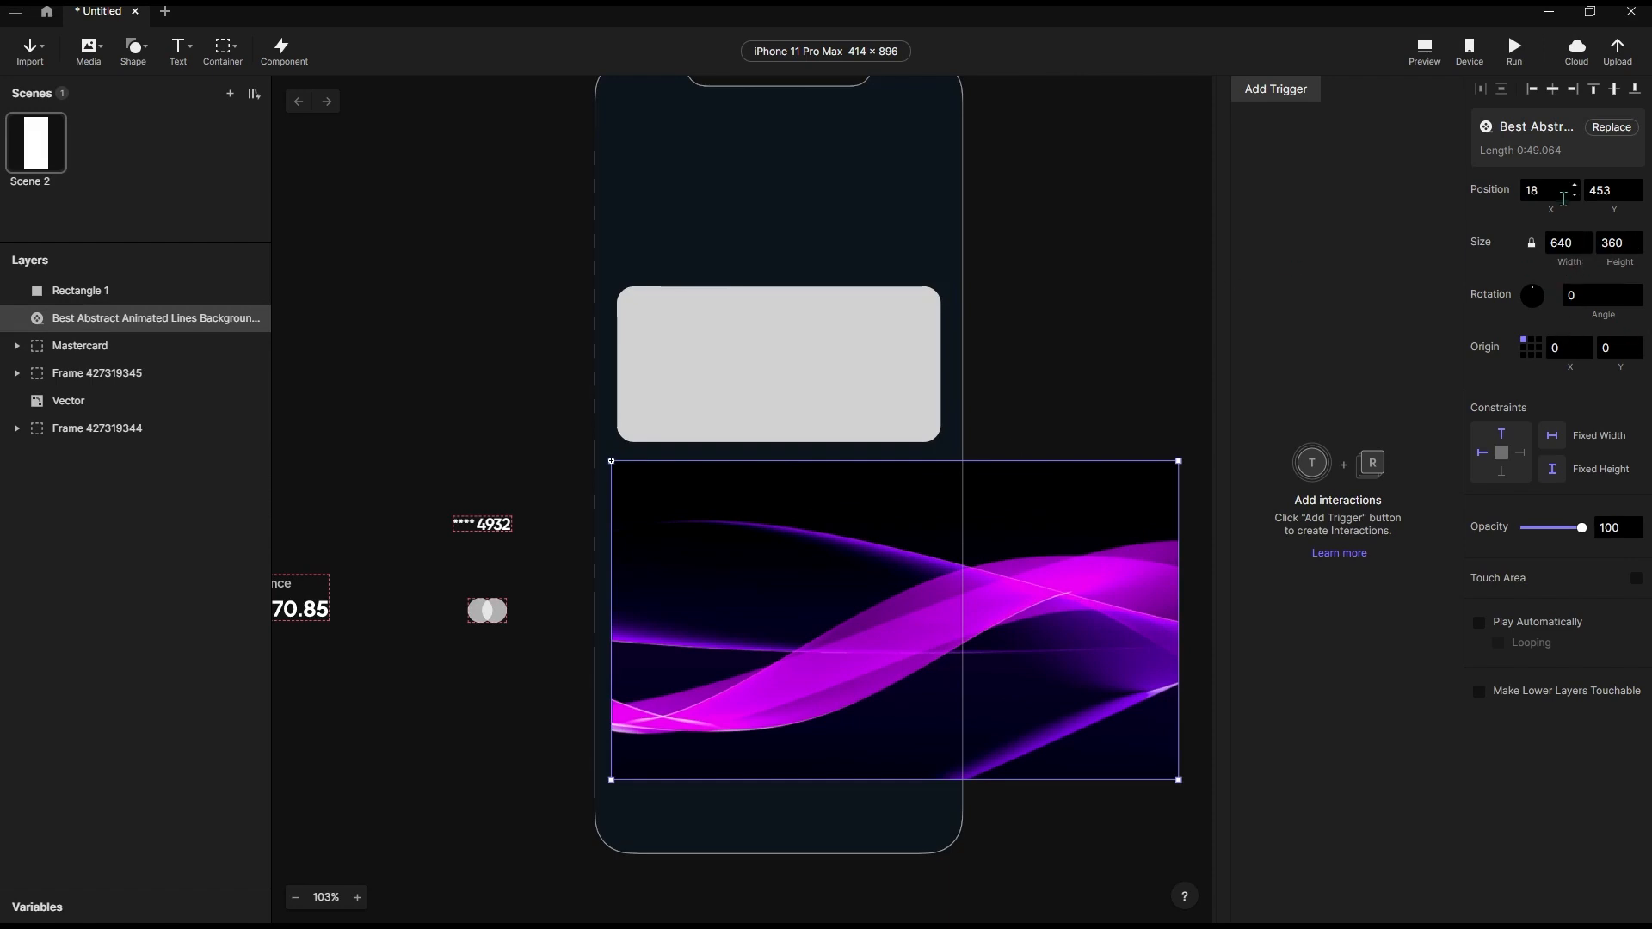
Try to size the video to 366 × 176 with its proportions locked, and shift it to about X 50, Y 455.
click(1577, 243)
text(366)
key(Tab)
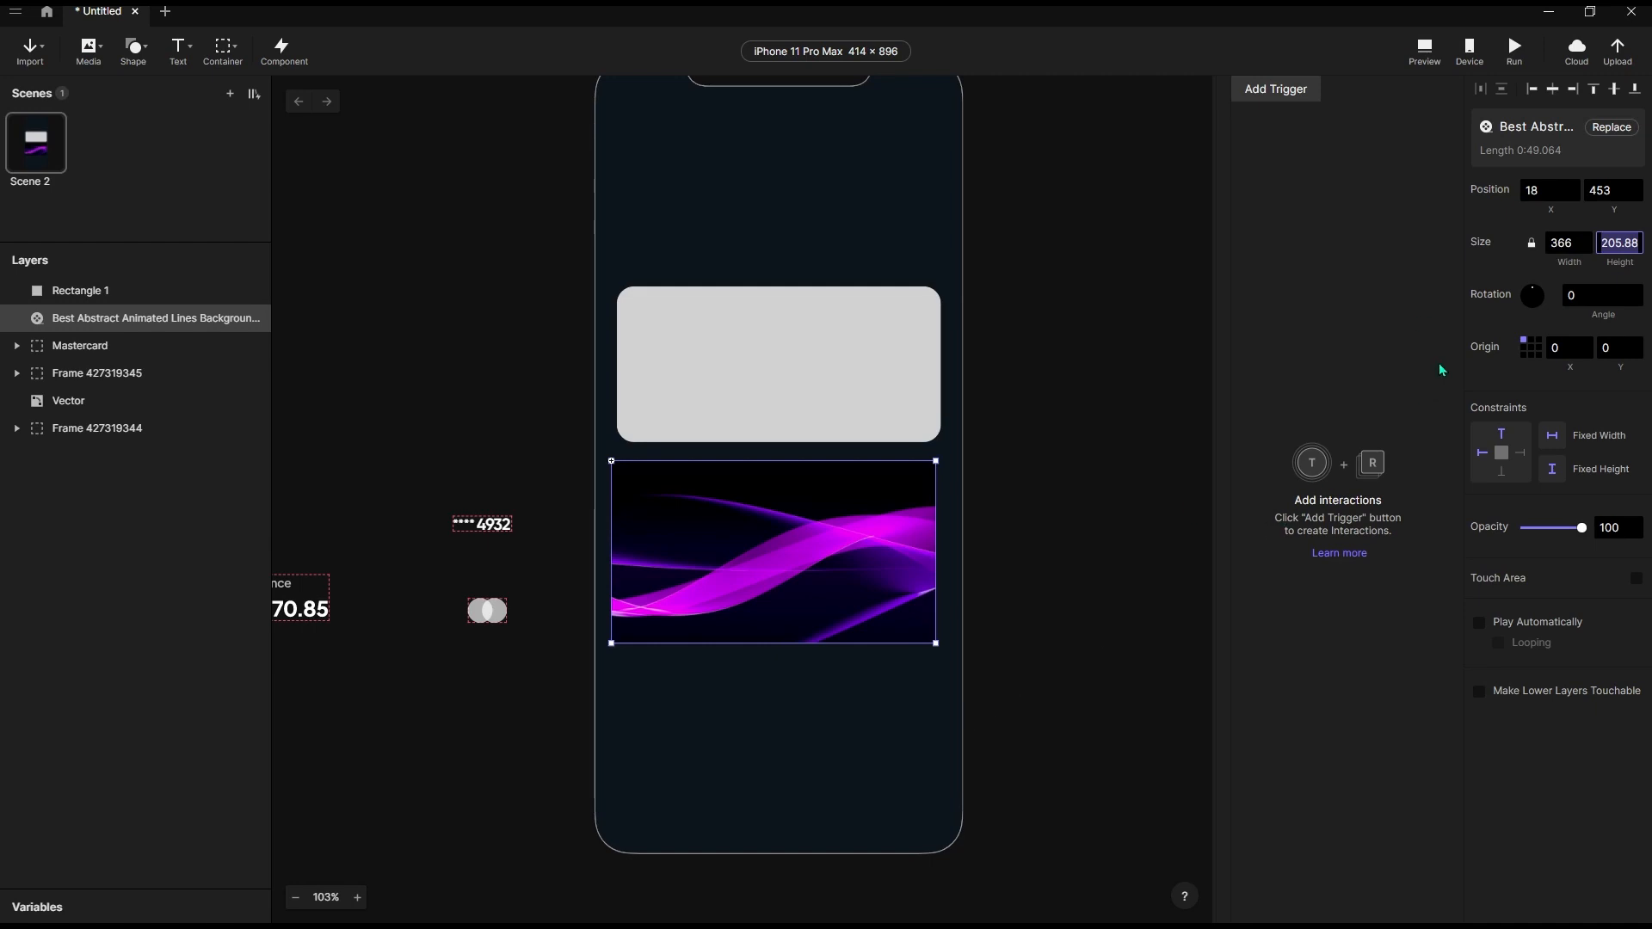
text(176)
key(Return)
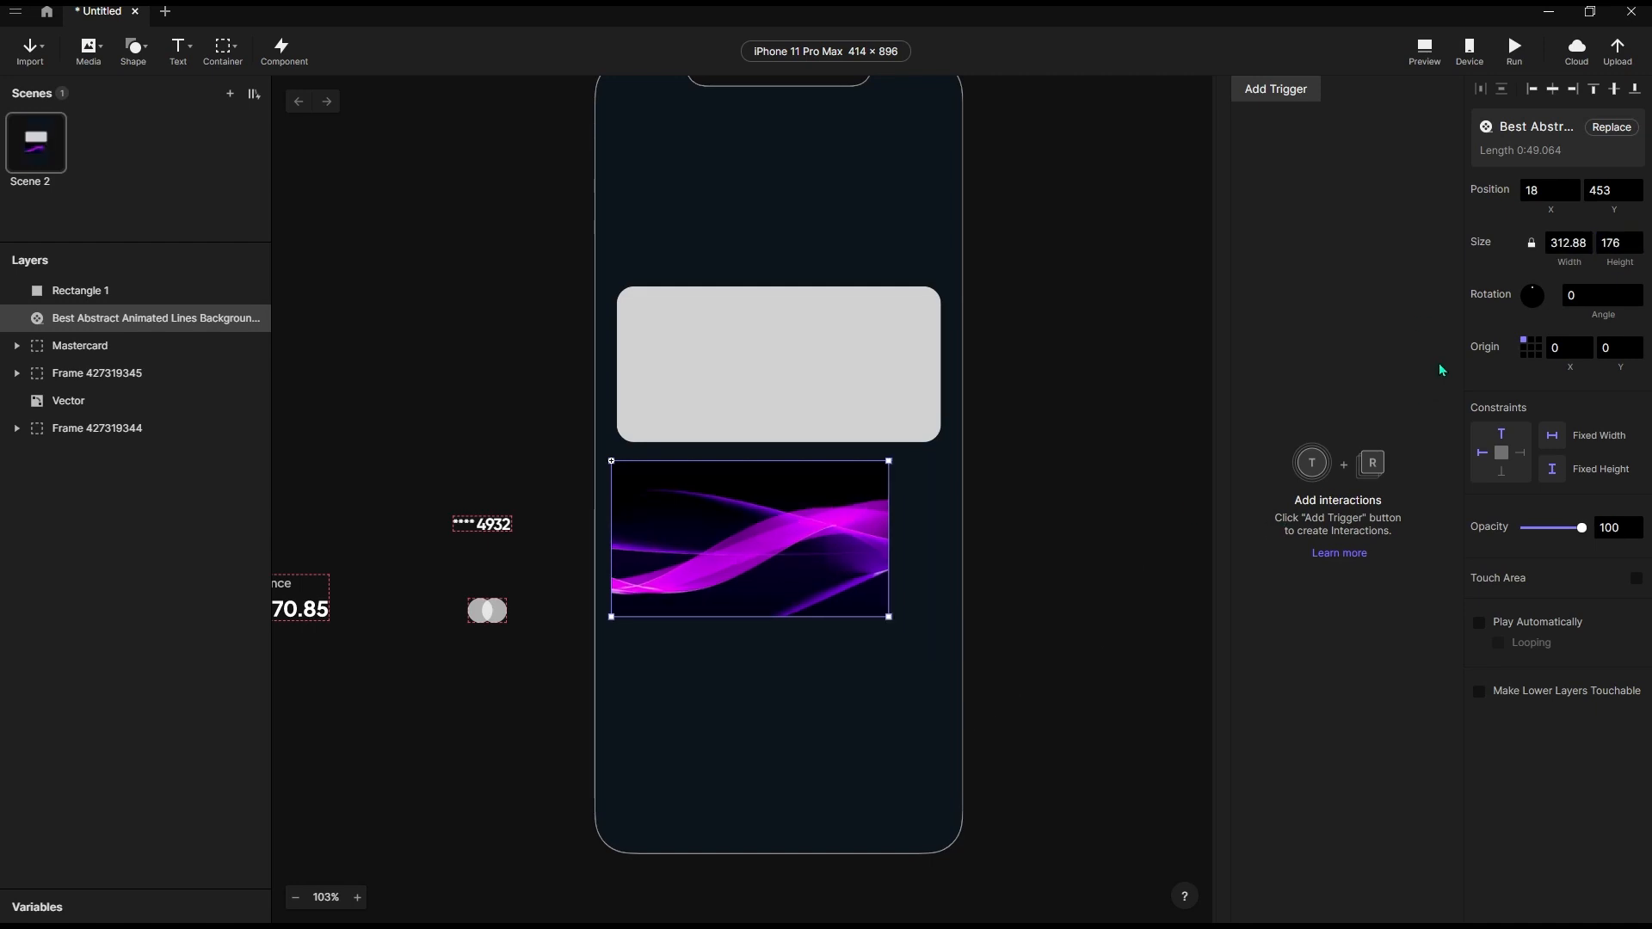
drag(785, 552, 812, 603)
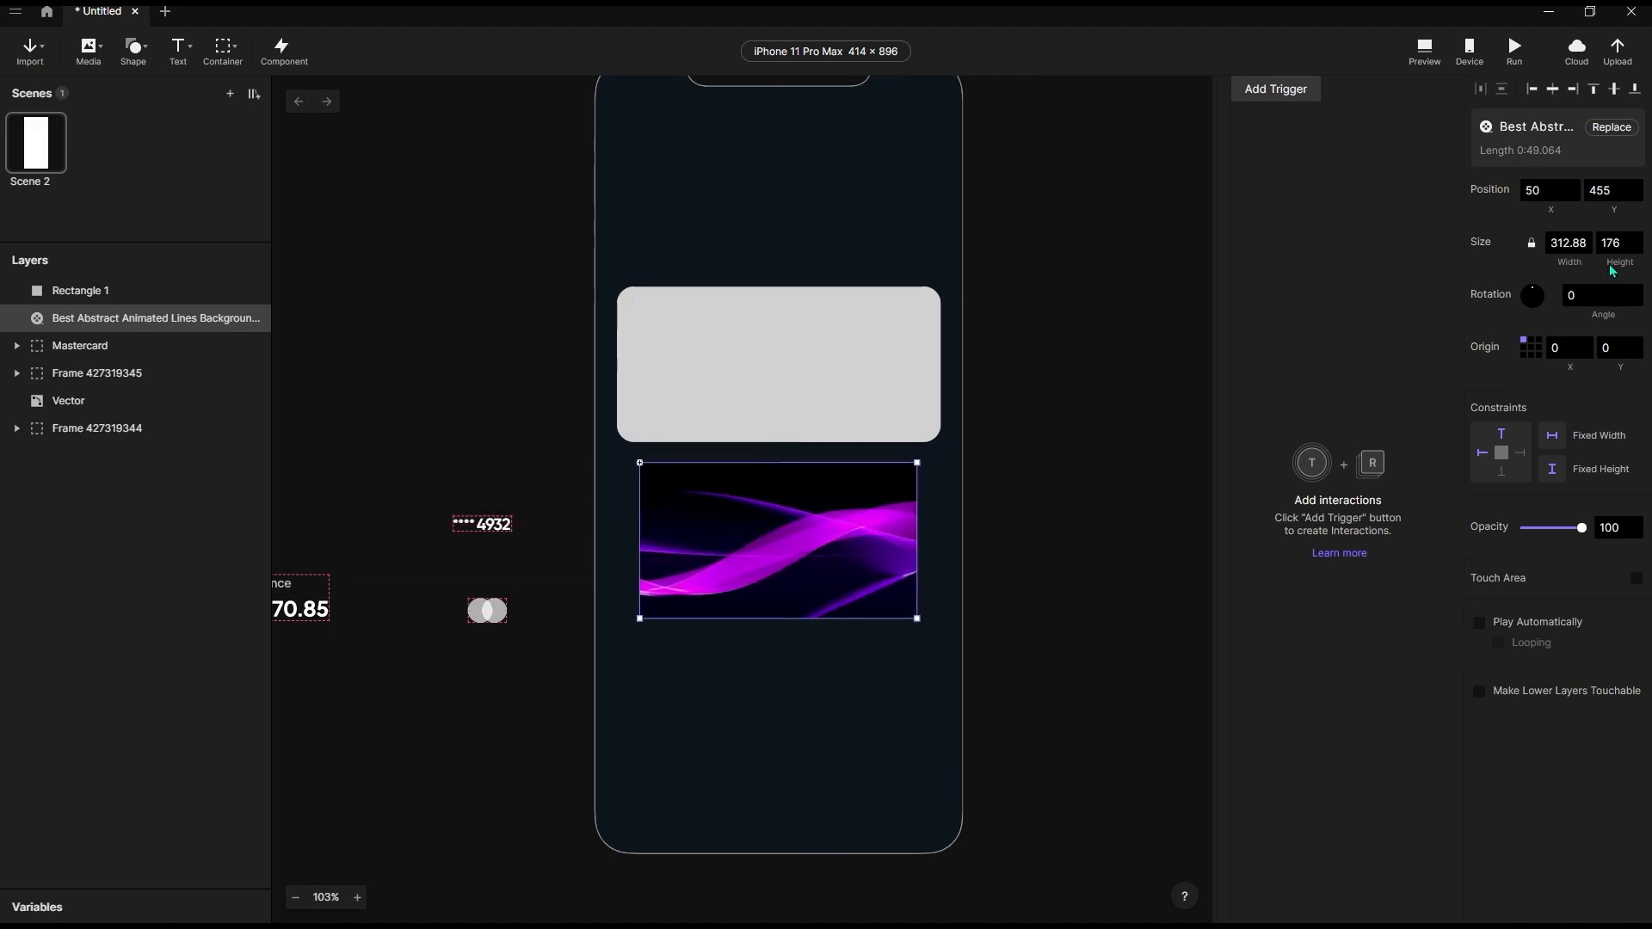
Set the video's width to 366 with its proportions locked and line it up under the rectangle at about X 25, Y 449.
click(1554, 243)
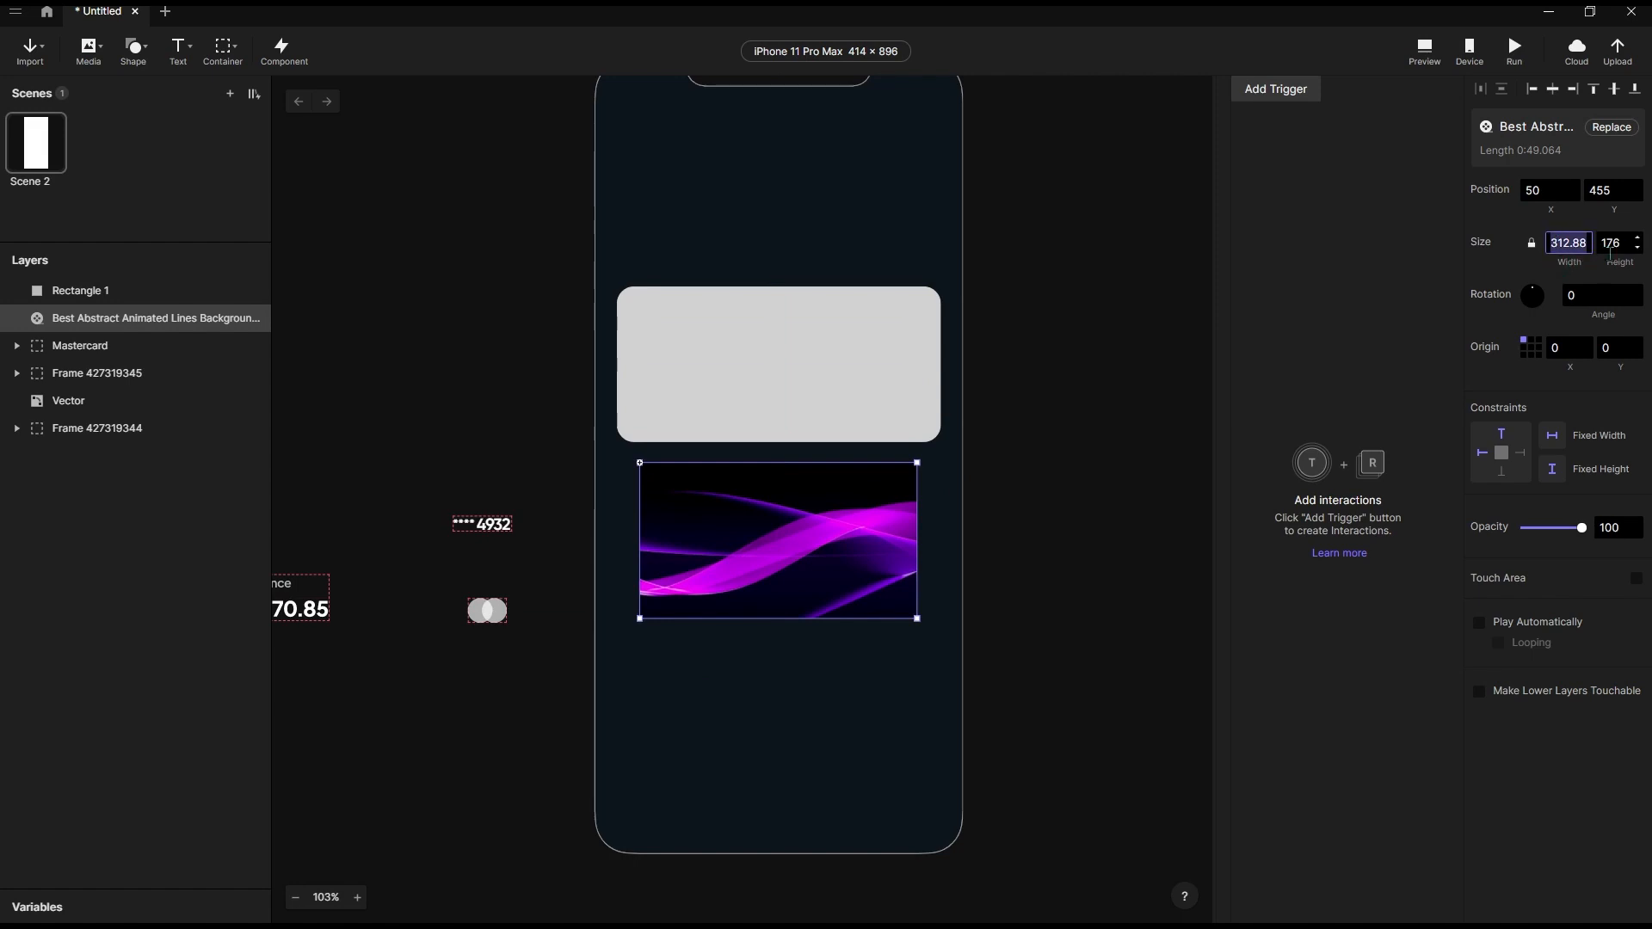
text(366)
key(Return)
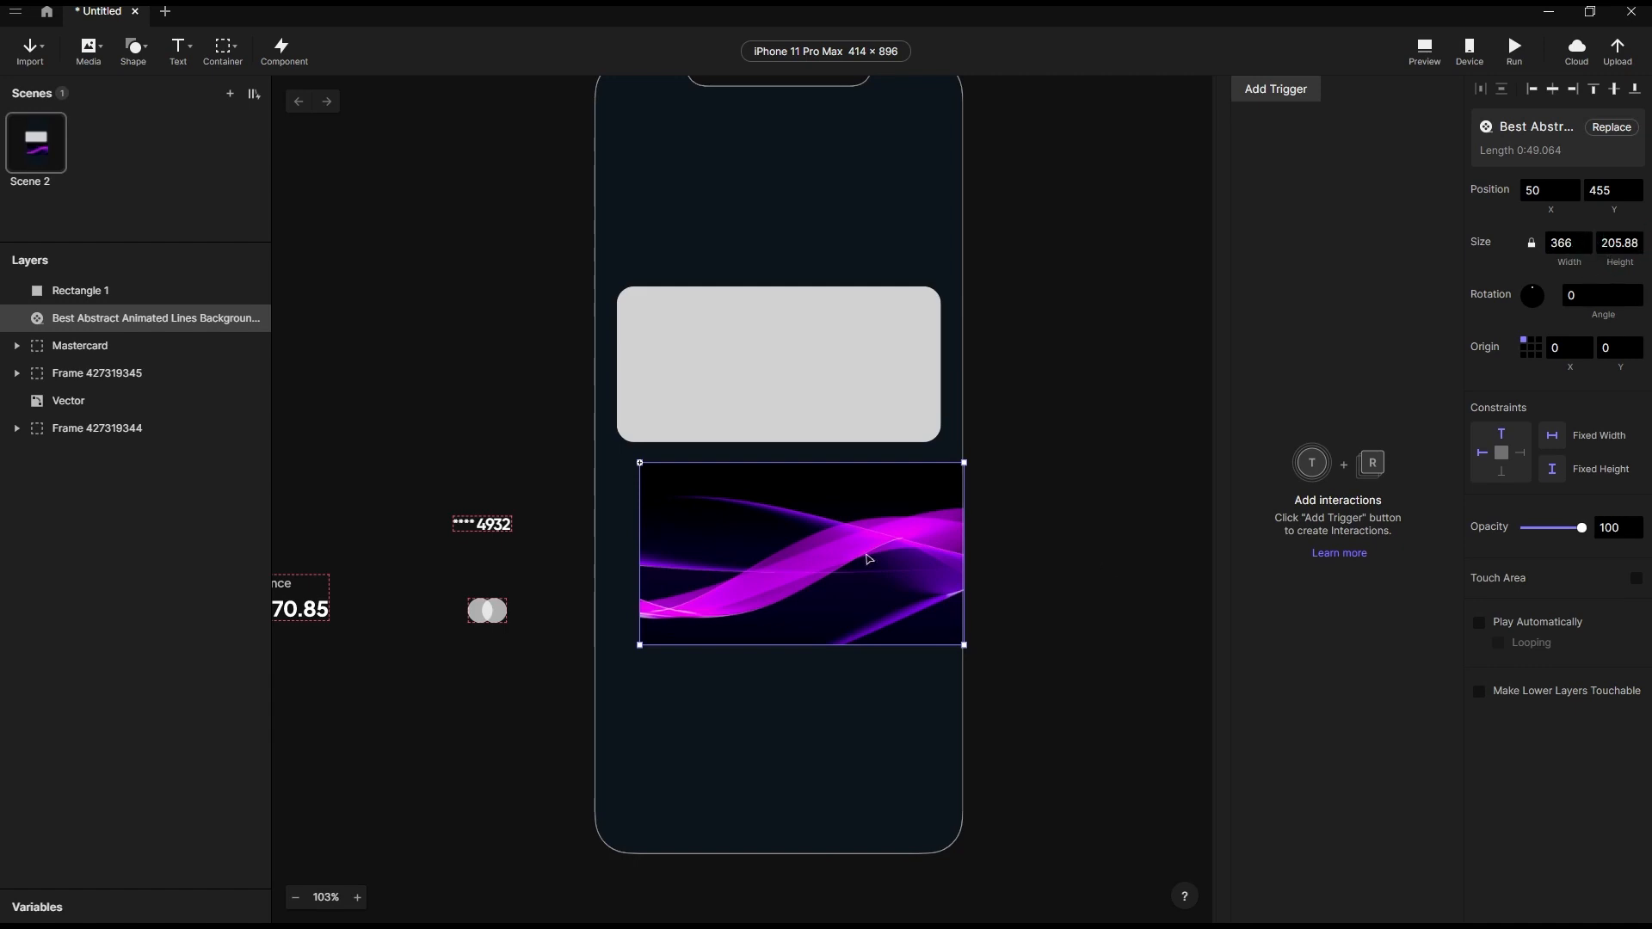
drag(868, 559, 808, 564)
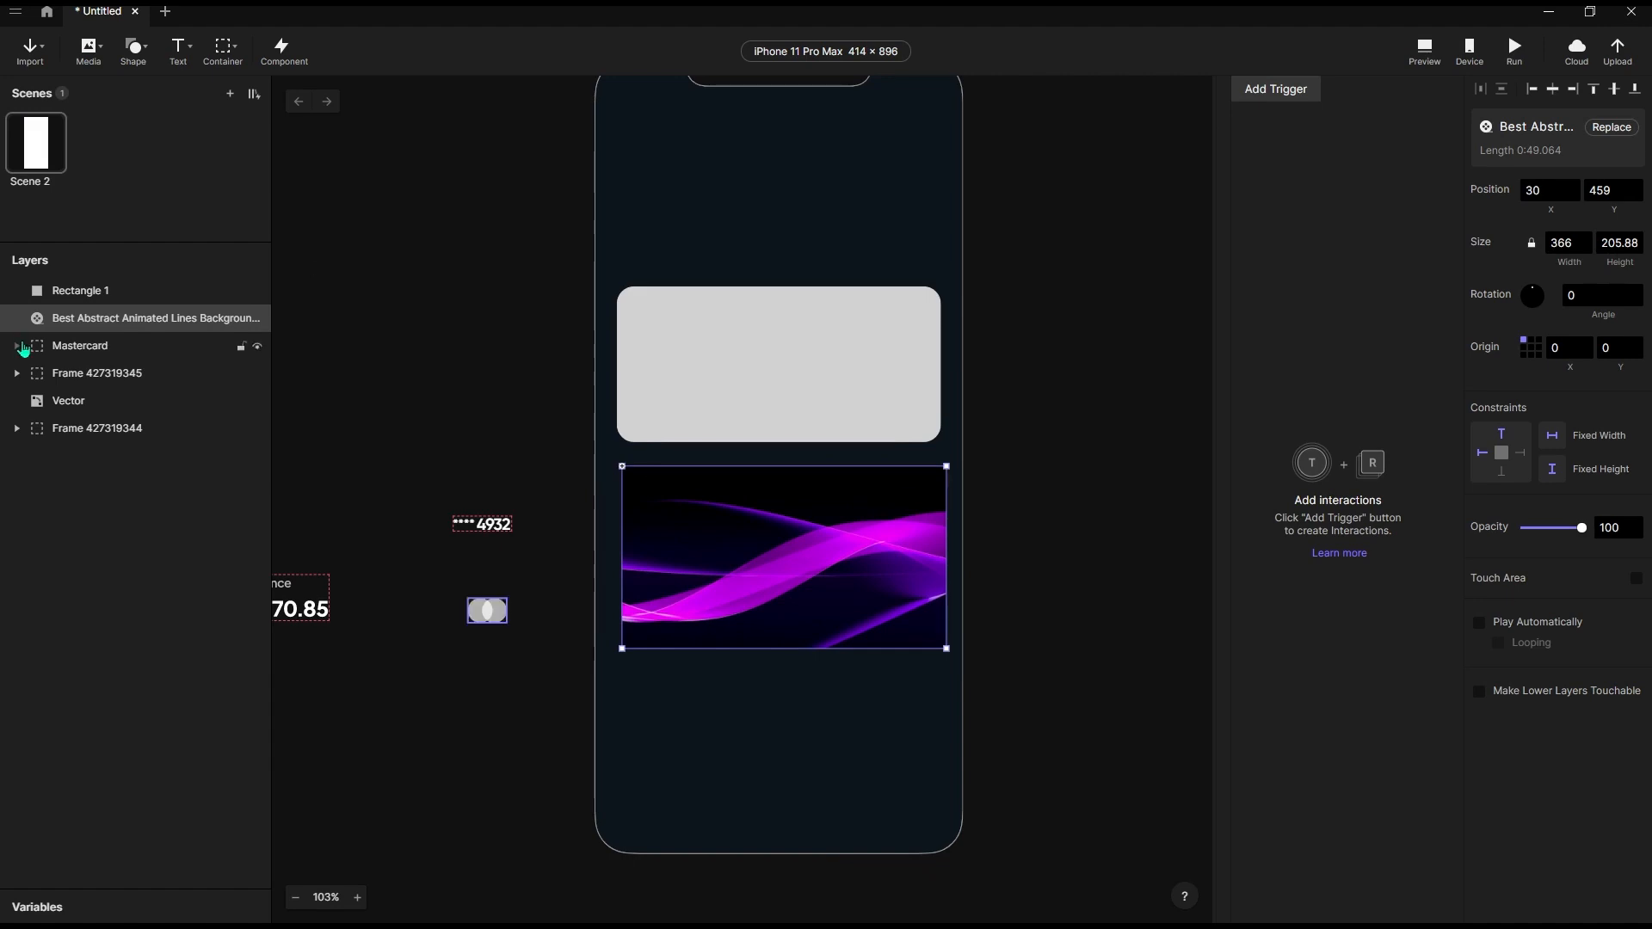
drag(869, 592, 864, 584)
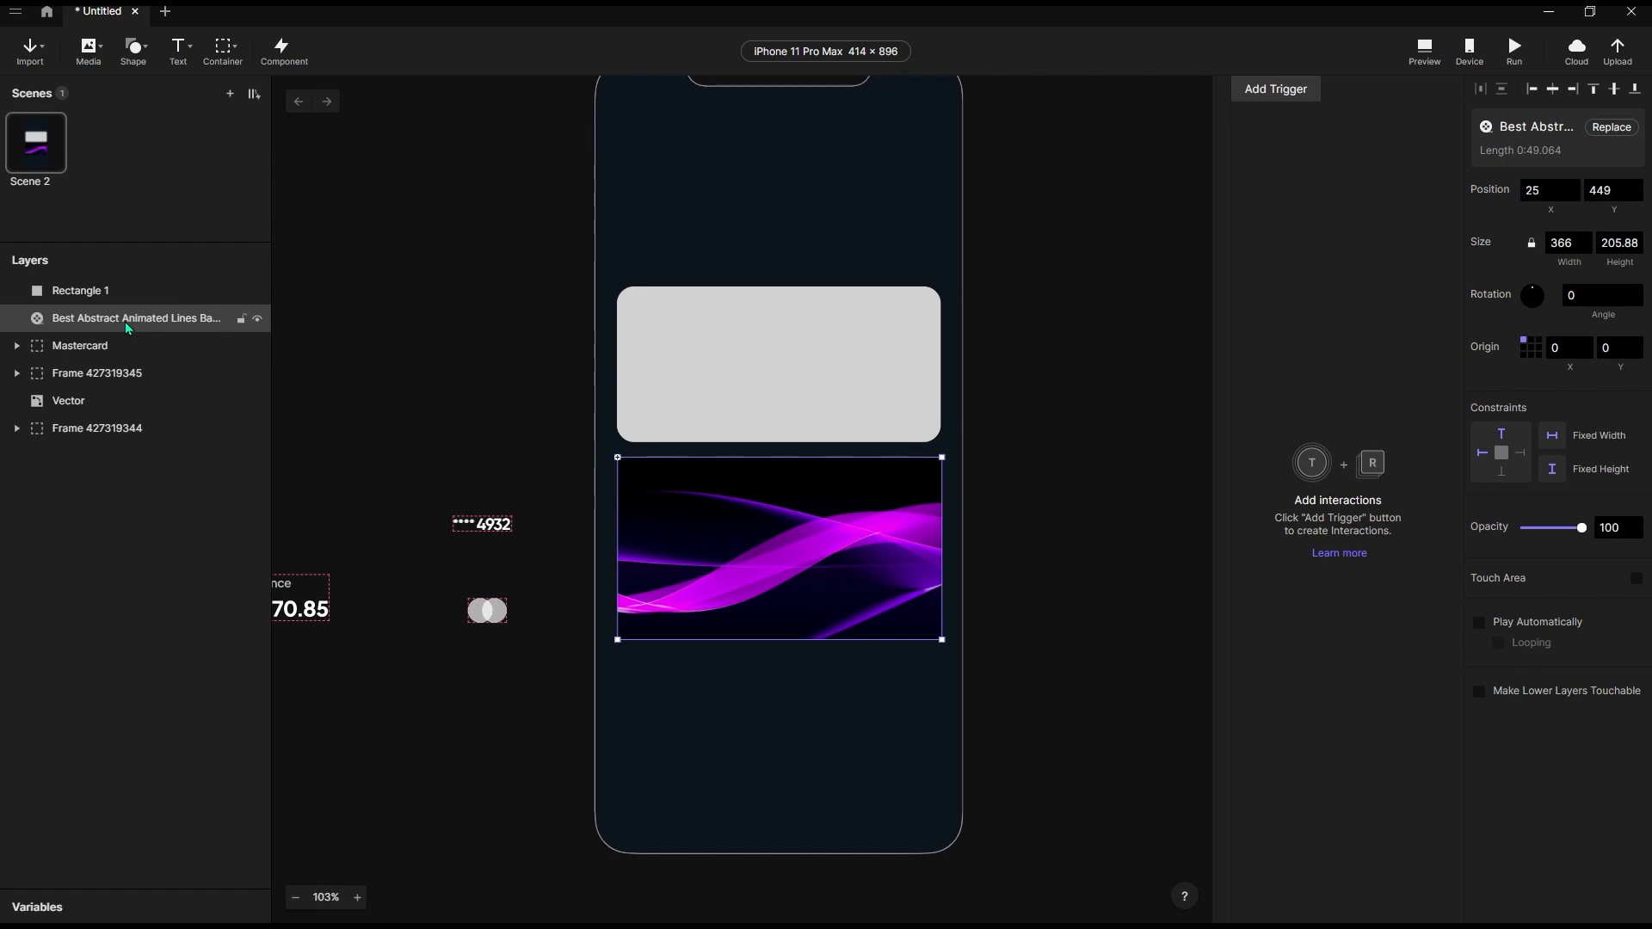
Bring the video layer above the rectangle layer and place the video over the rectangle, centred horizontally at about Y 248.
drag(126, 323, 126, 282)
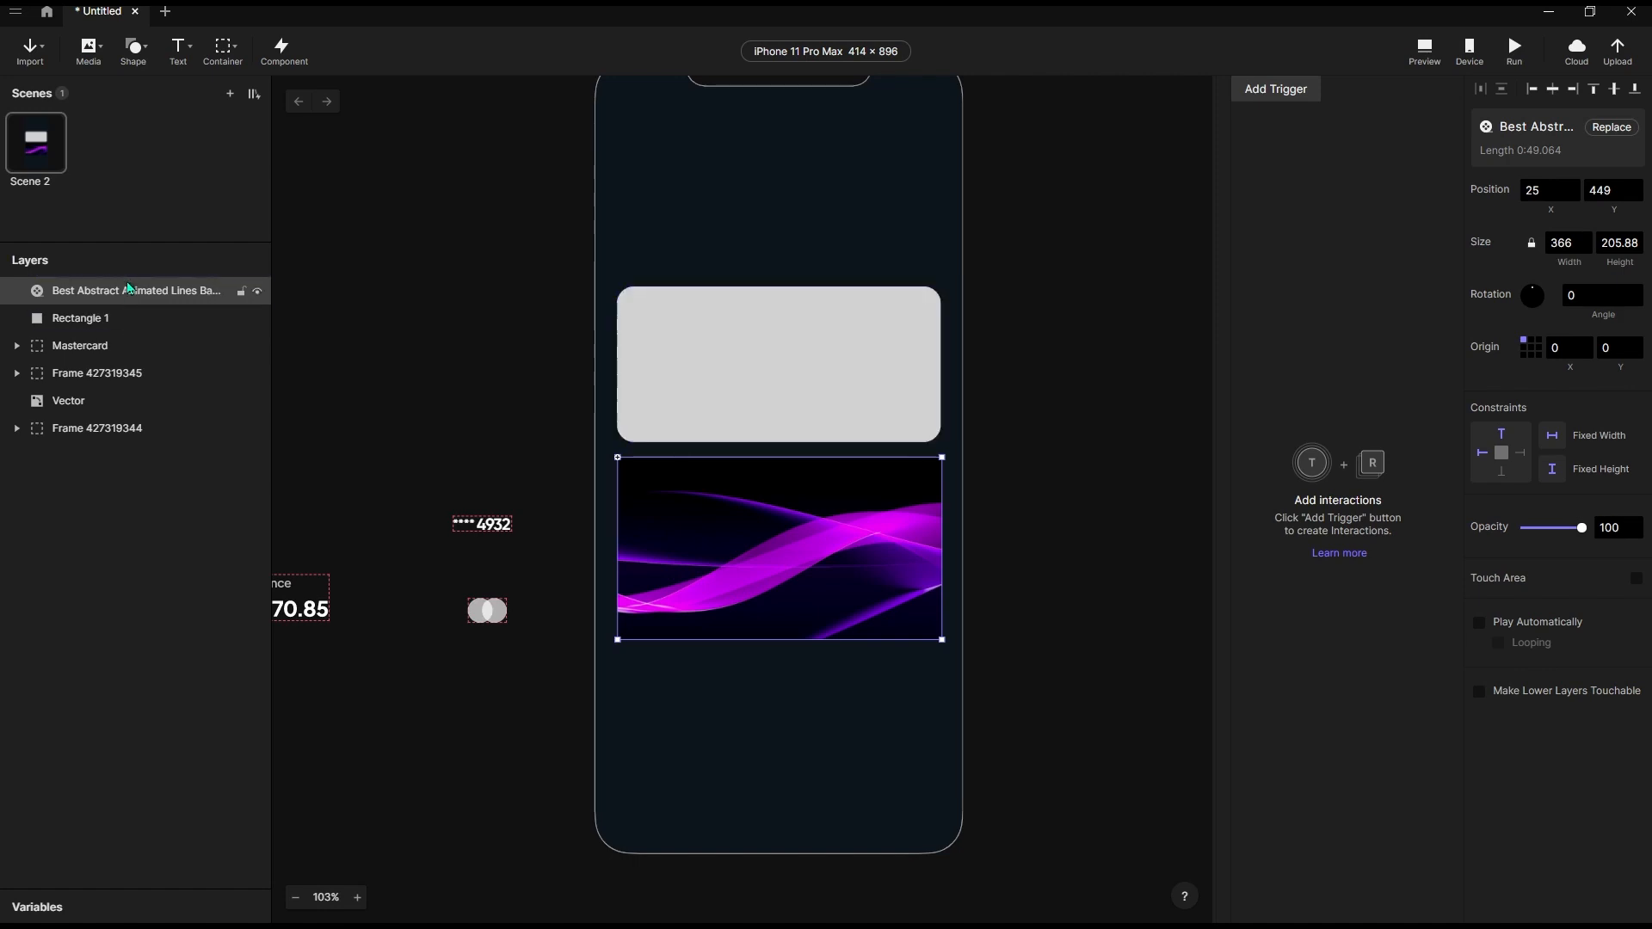
drag(828, 582, 830, 406)
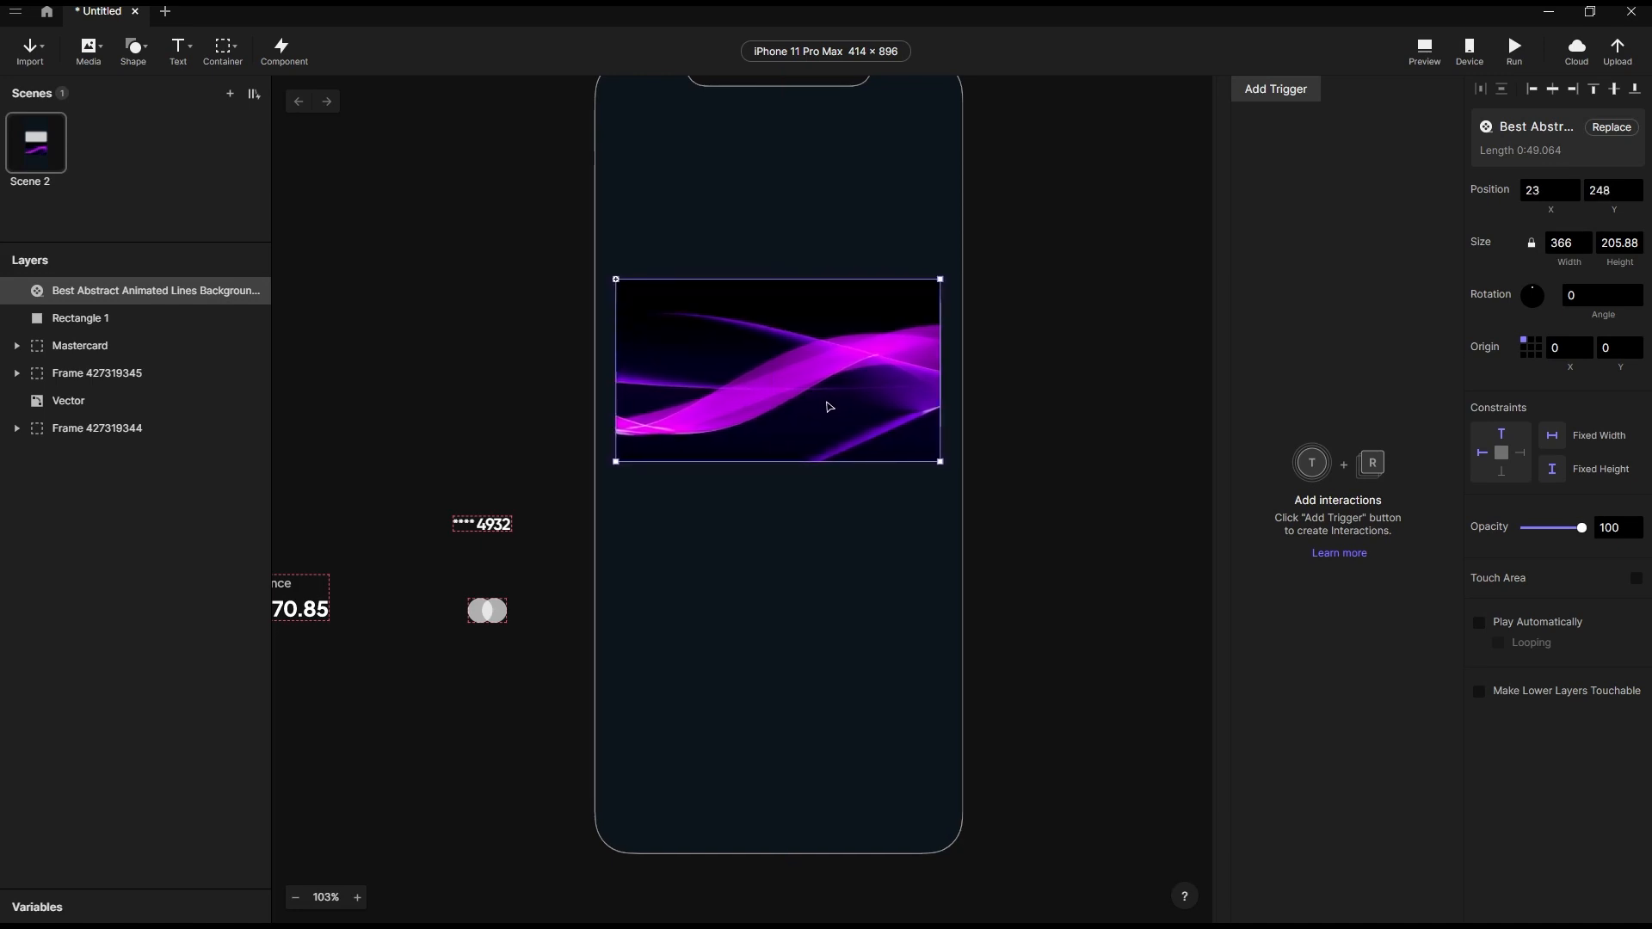
click(1554, 95)
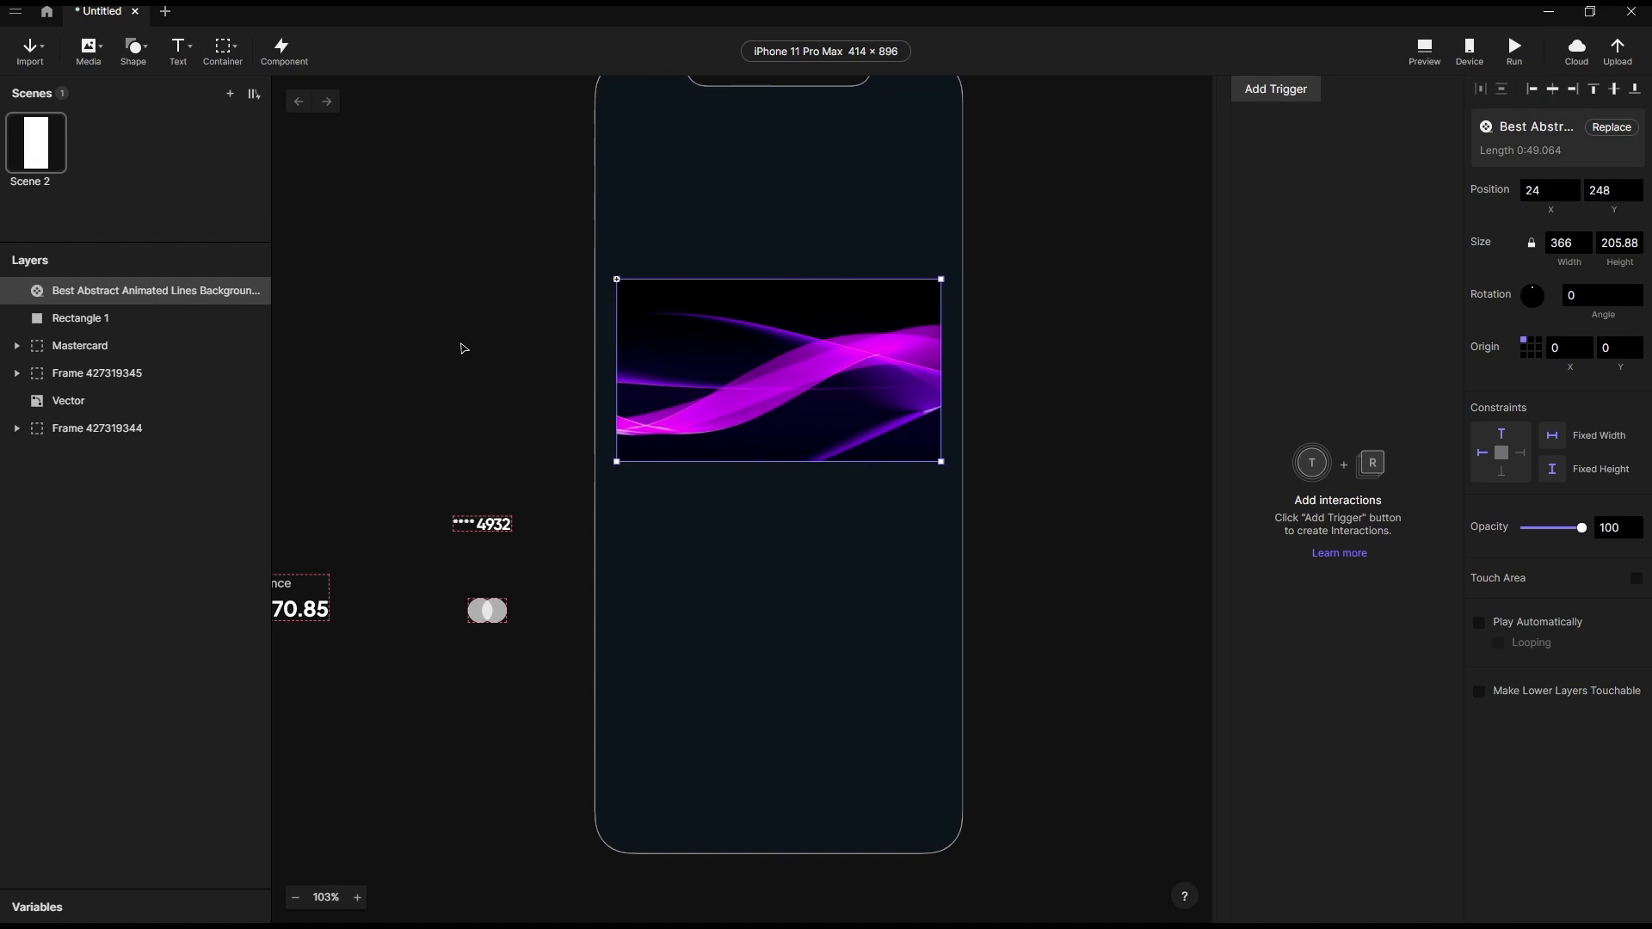
Use the rounded rectangle as a mask for the video.
click(74, 320)
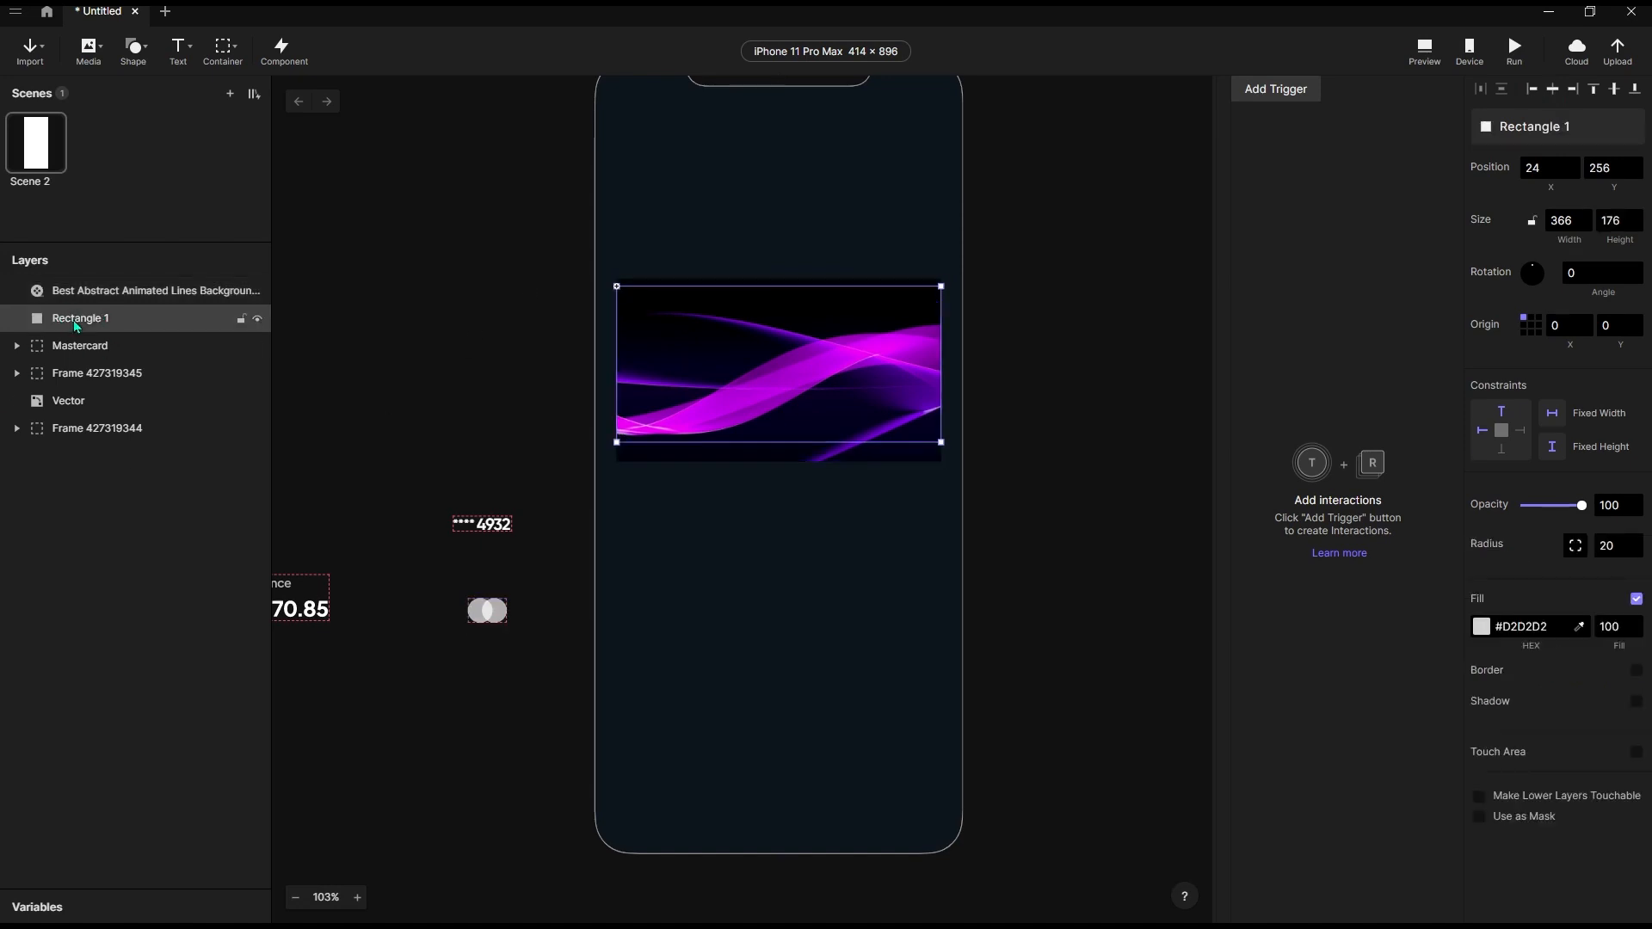
click(1479, 817)
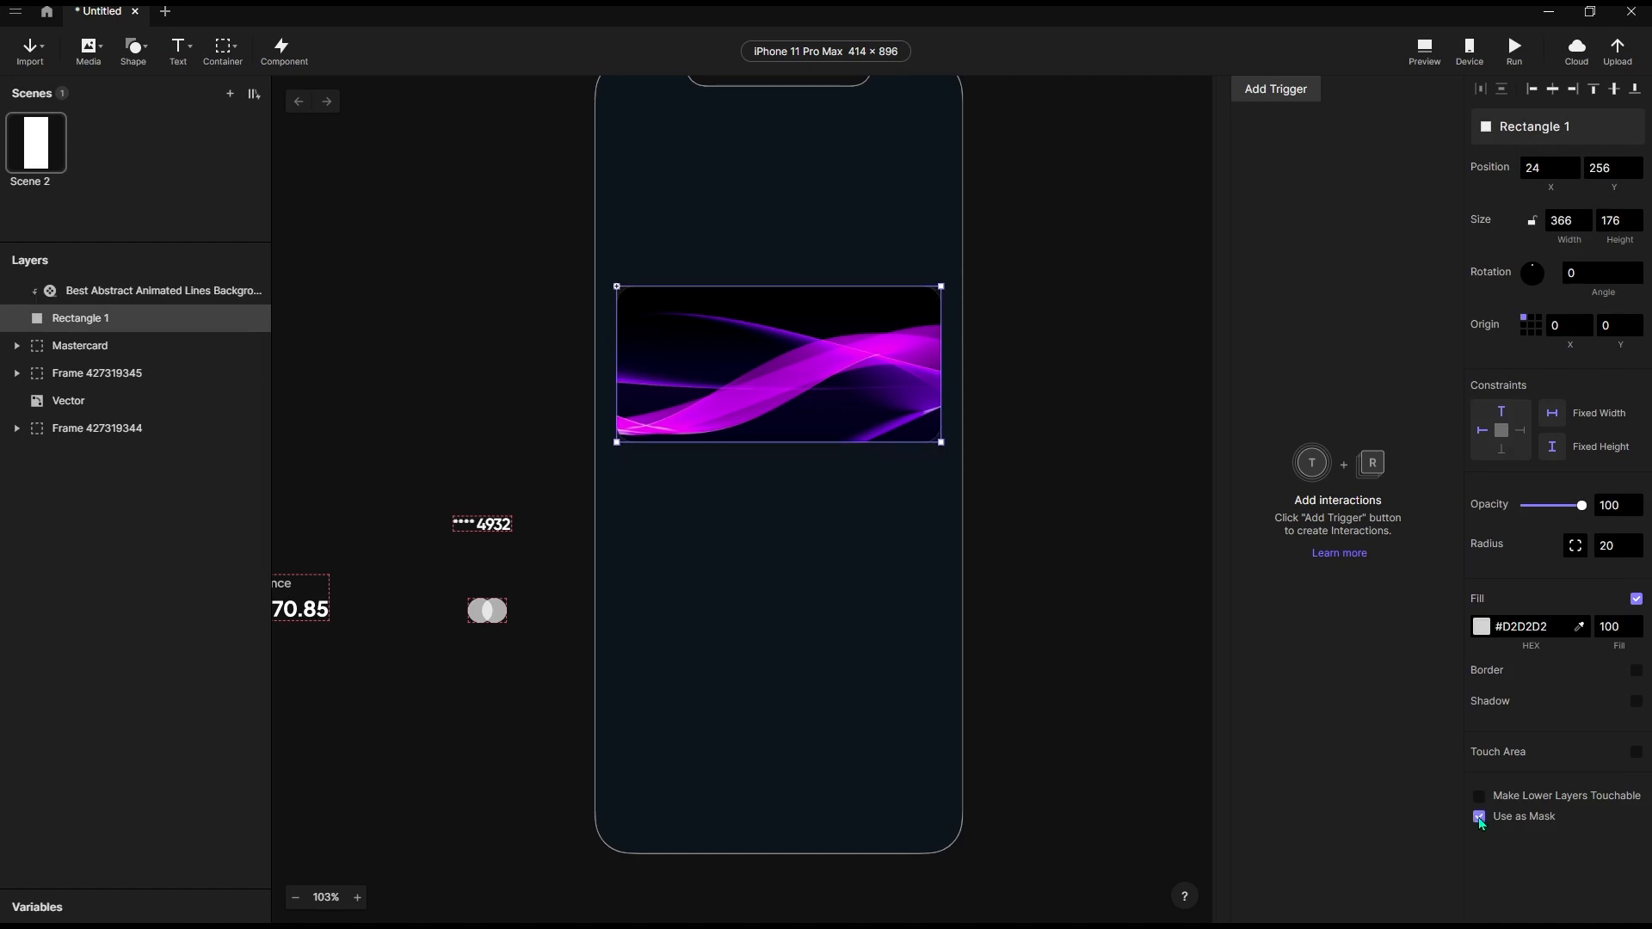
scroll(788, 331, up, 5)
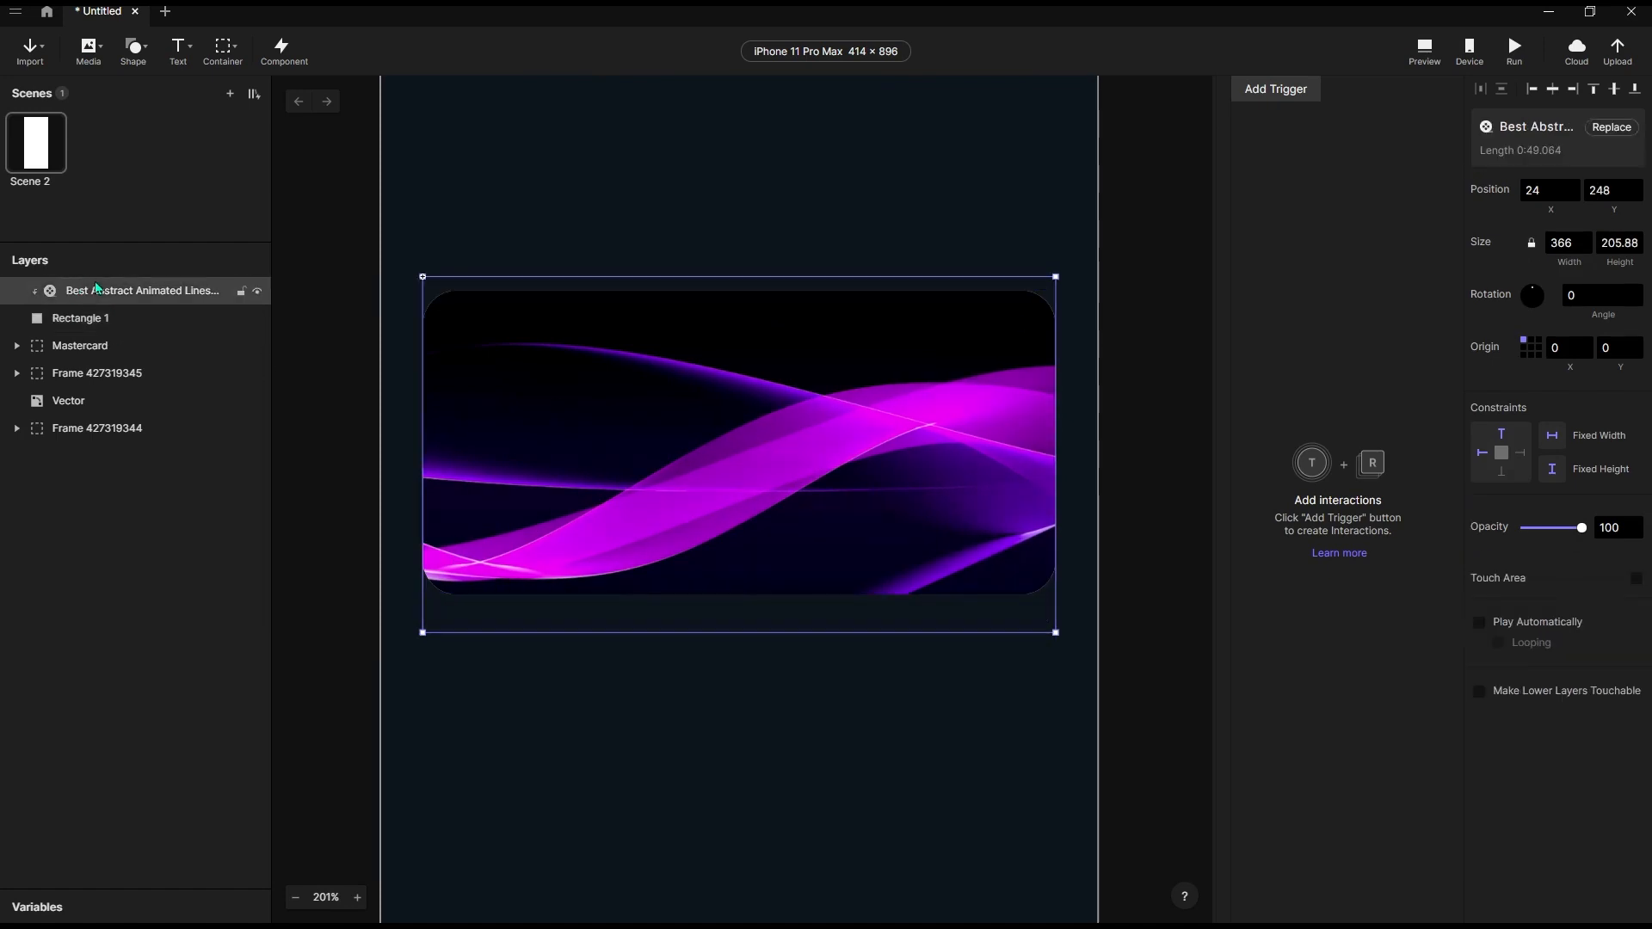
Try shifting the masked video to about X 21, Y 259 within the rectangle, and undo the move.
click(611, 431)
mouse_move(840, 501)
mouse_down()
mouse_move(814, 472)
mouse_move(867, 513)
mouse_move(826, 513)
mouse_move(846, 516)
mouse_move(832, 527)
mouse_up()
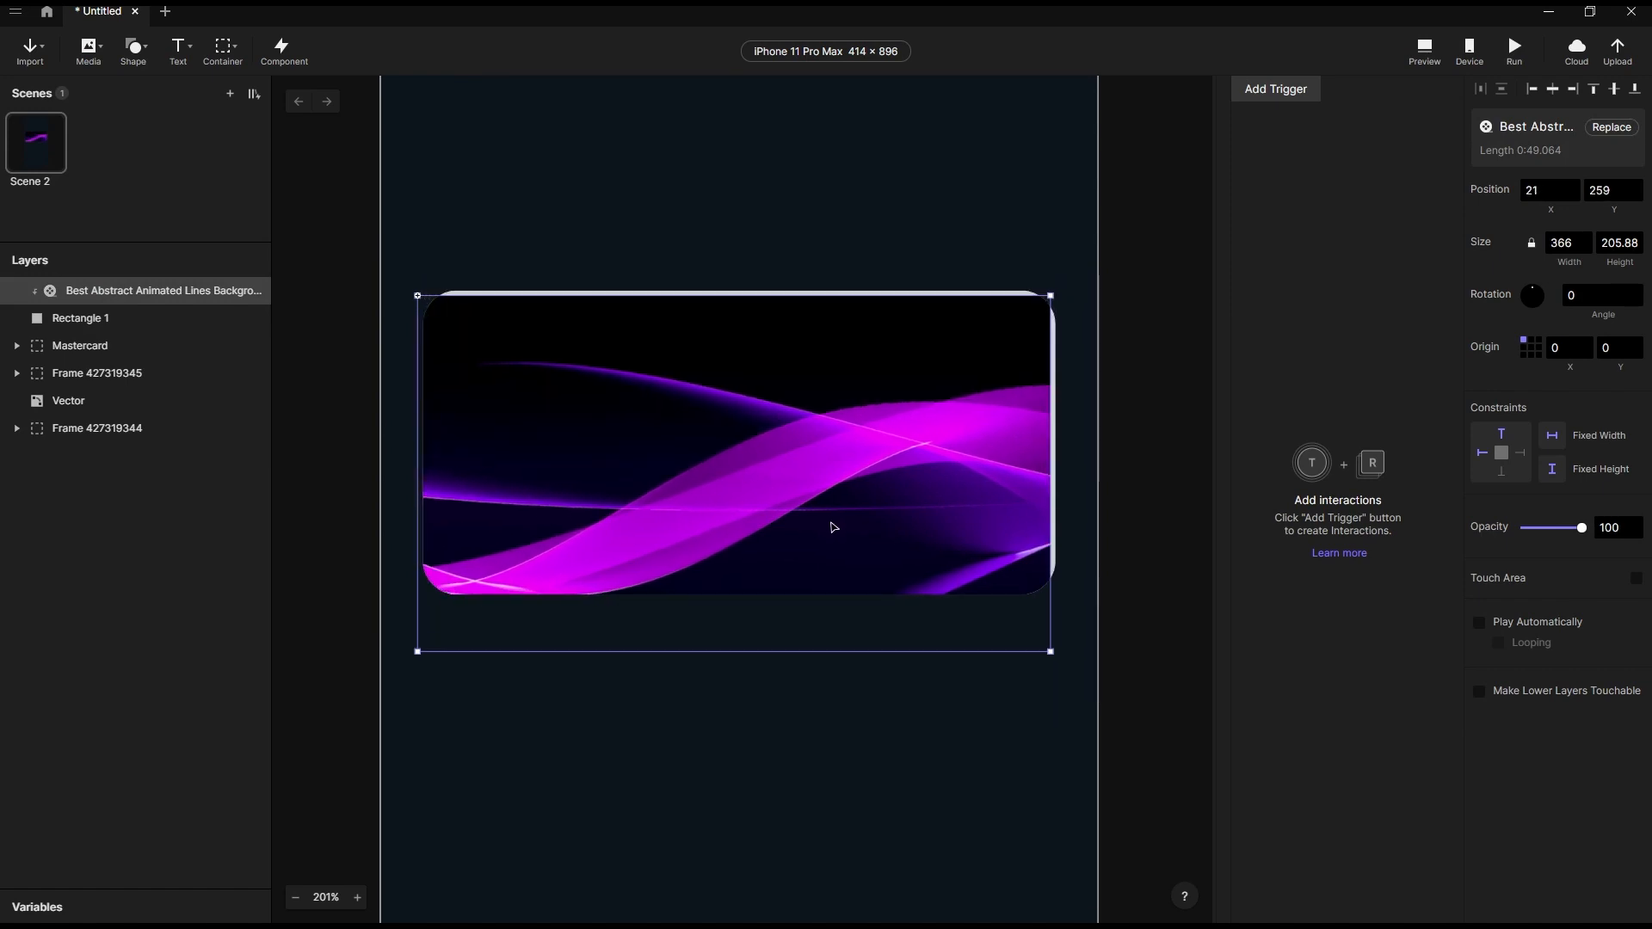
key(ctrl+z)
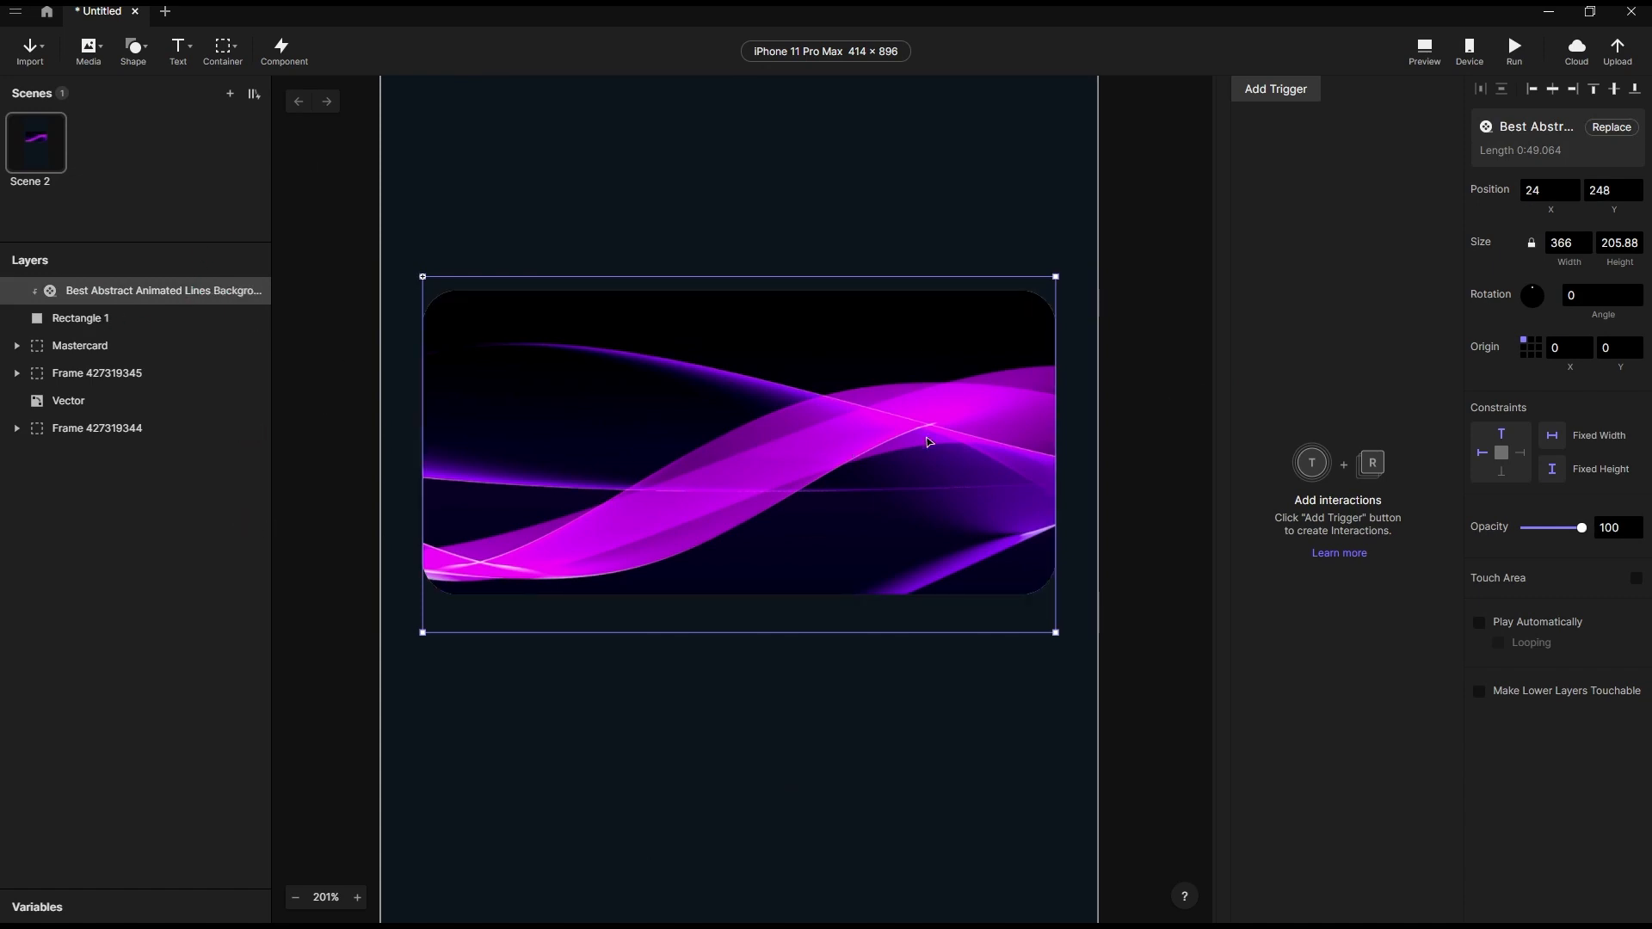
Group the masked video and its rectangle into one container and name it Video.
scroll(928, 442, down, 3)
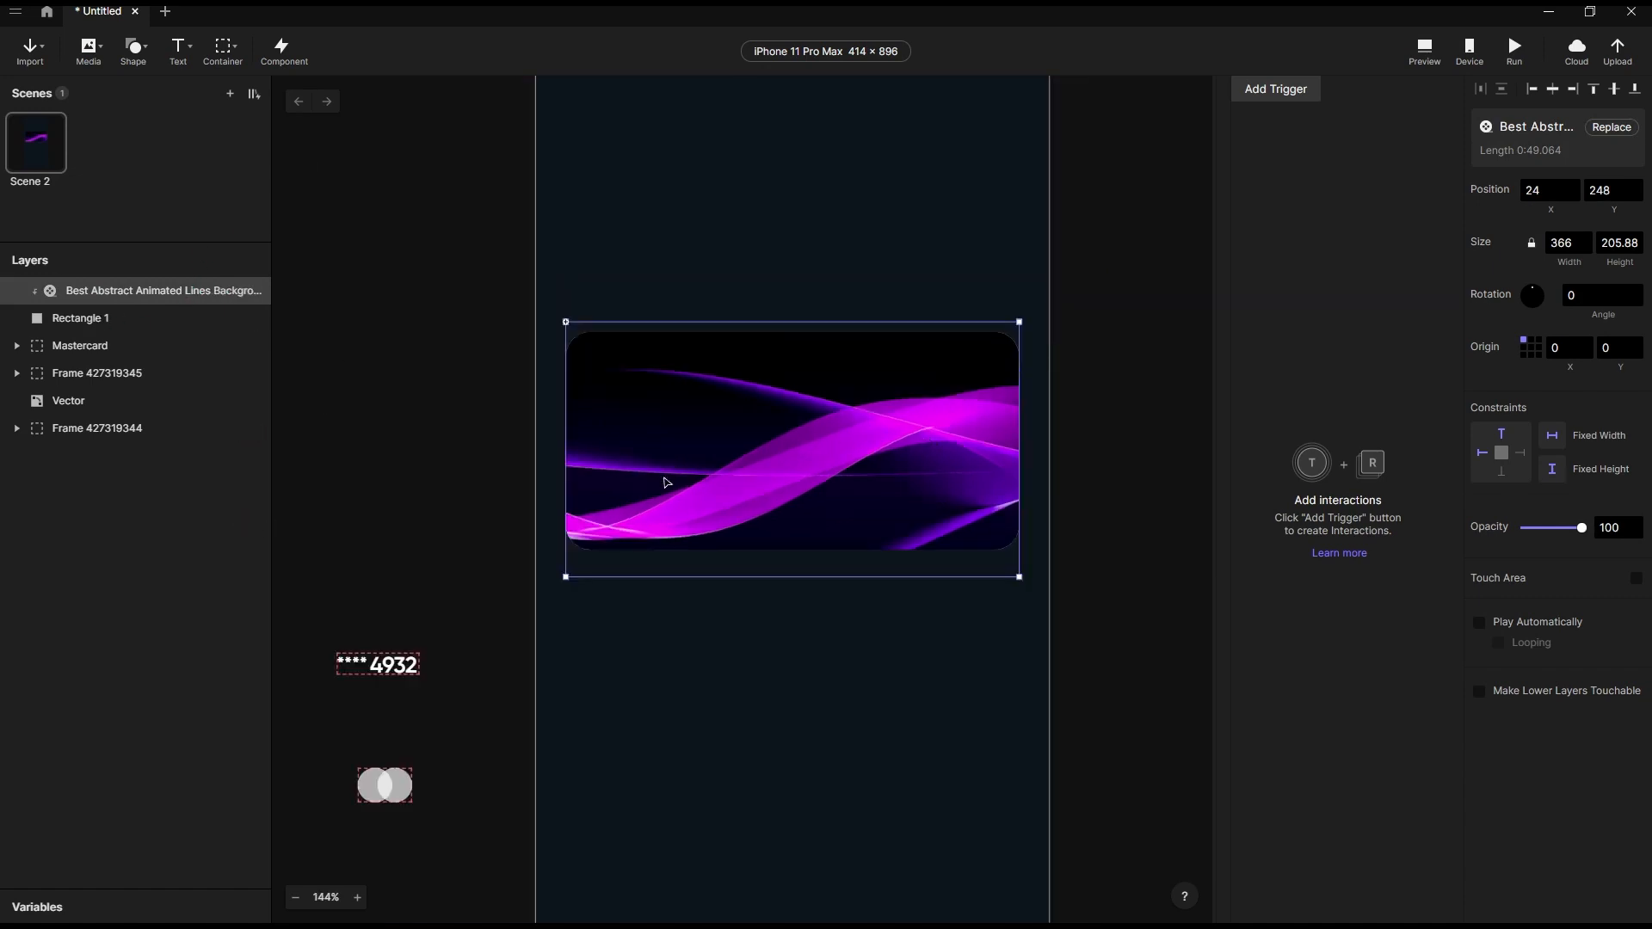
shift+click(100, 320)
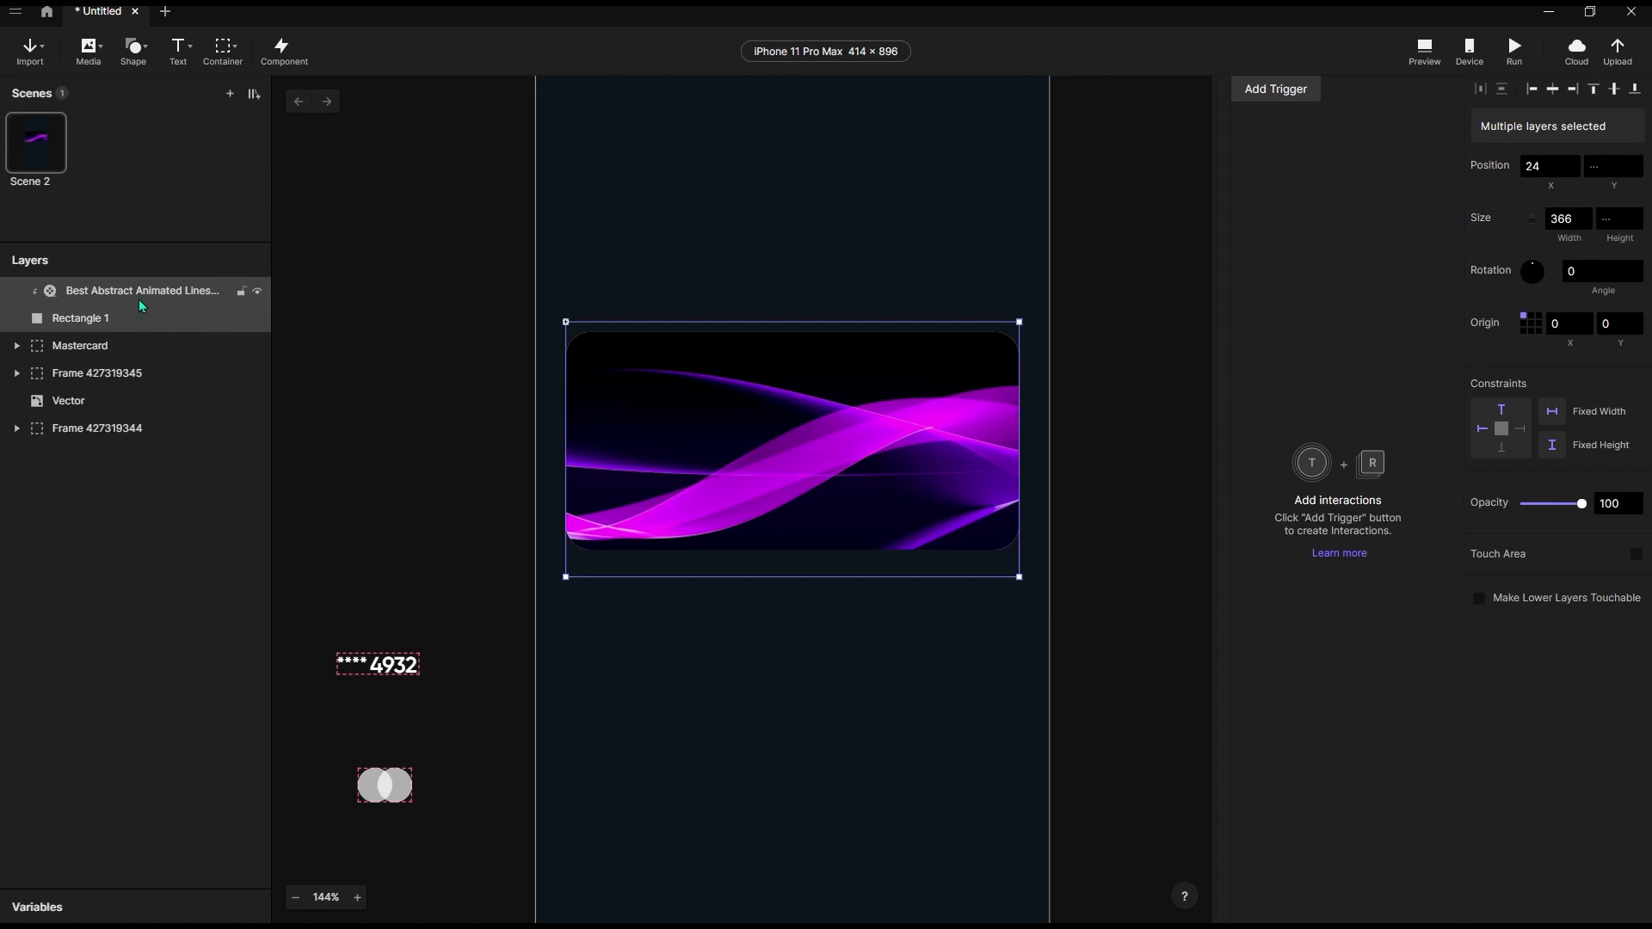
key(ctrl+g)
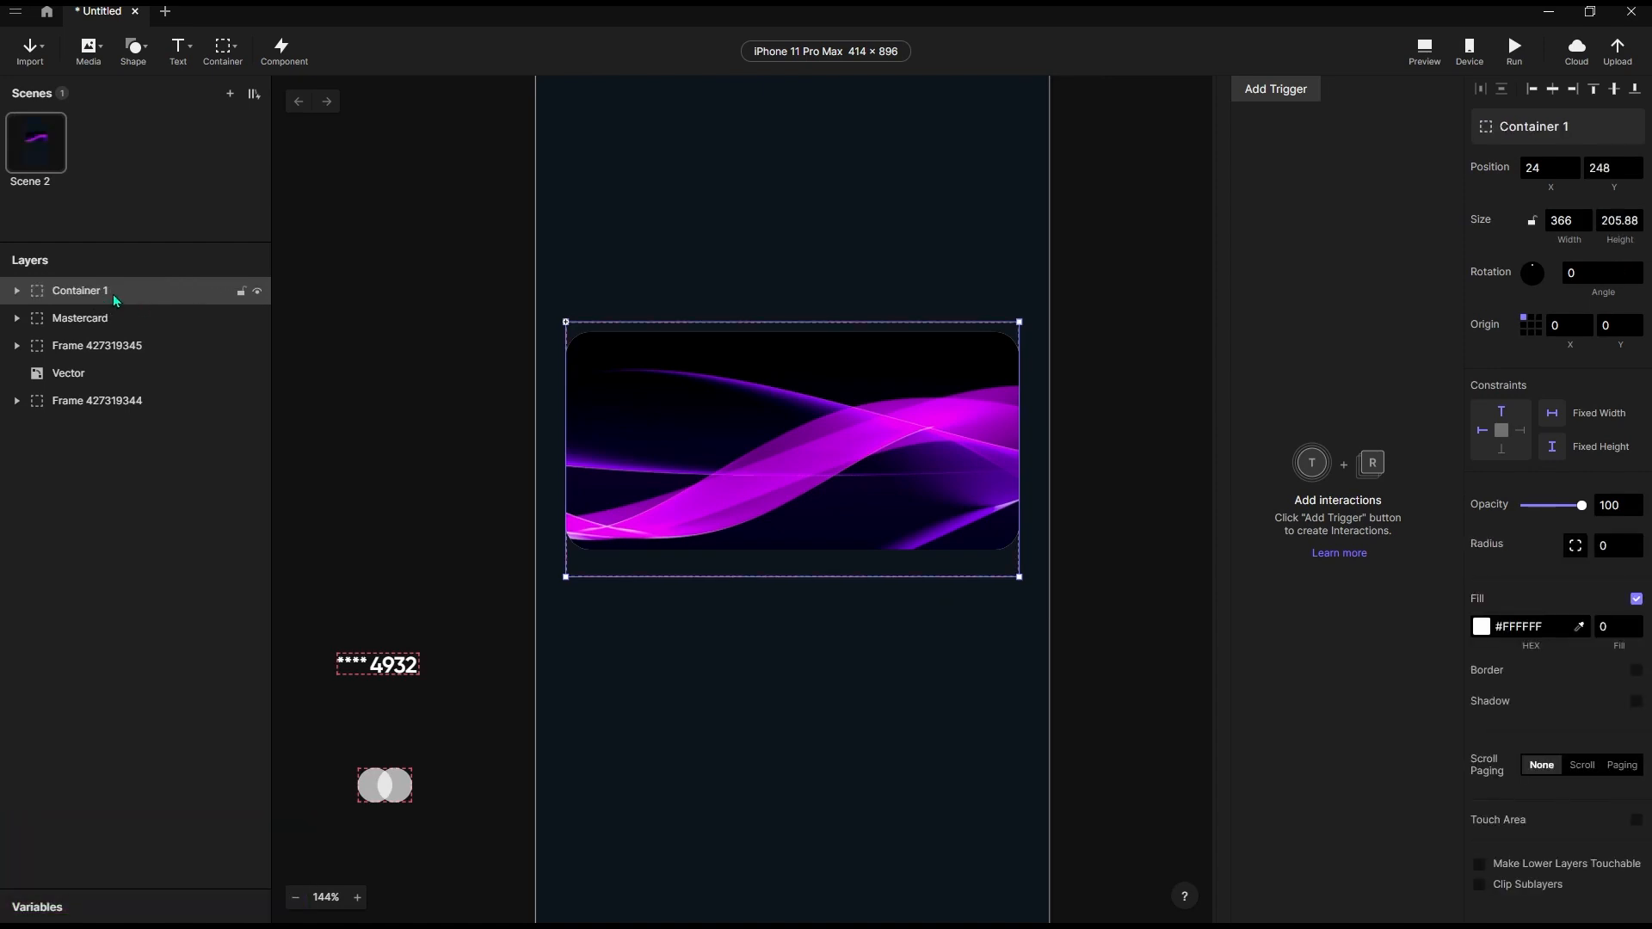
double_click(81, 290)
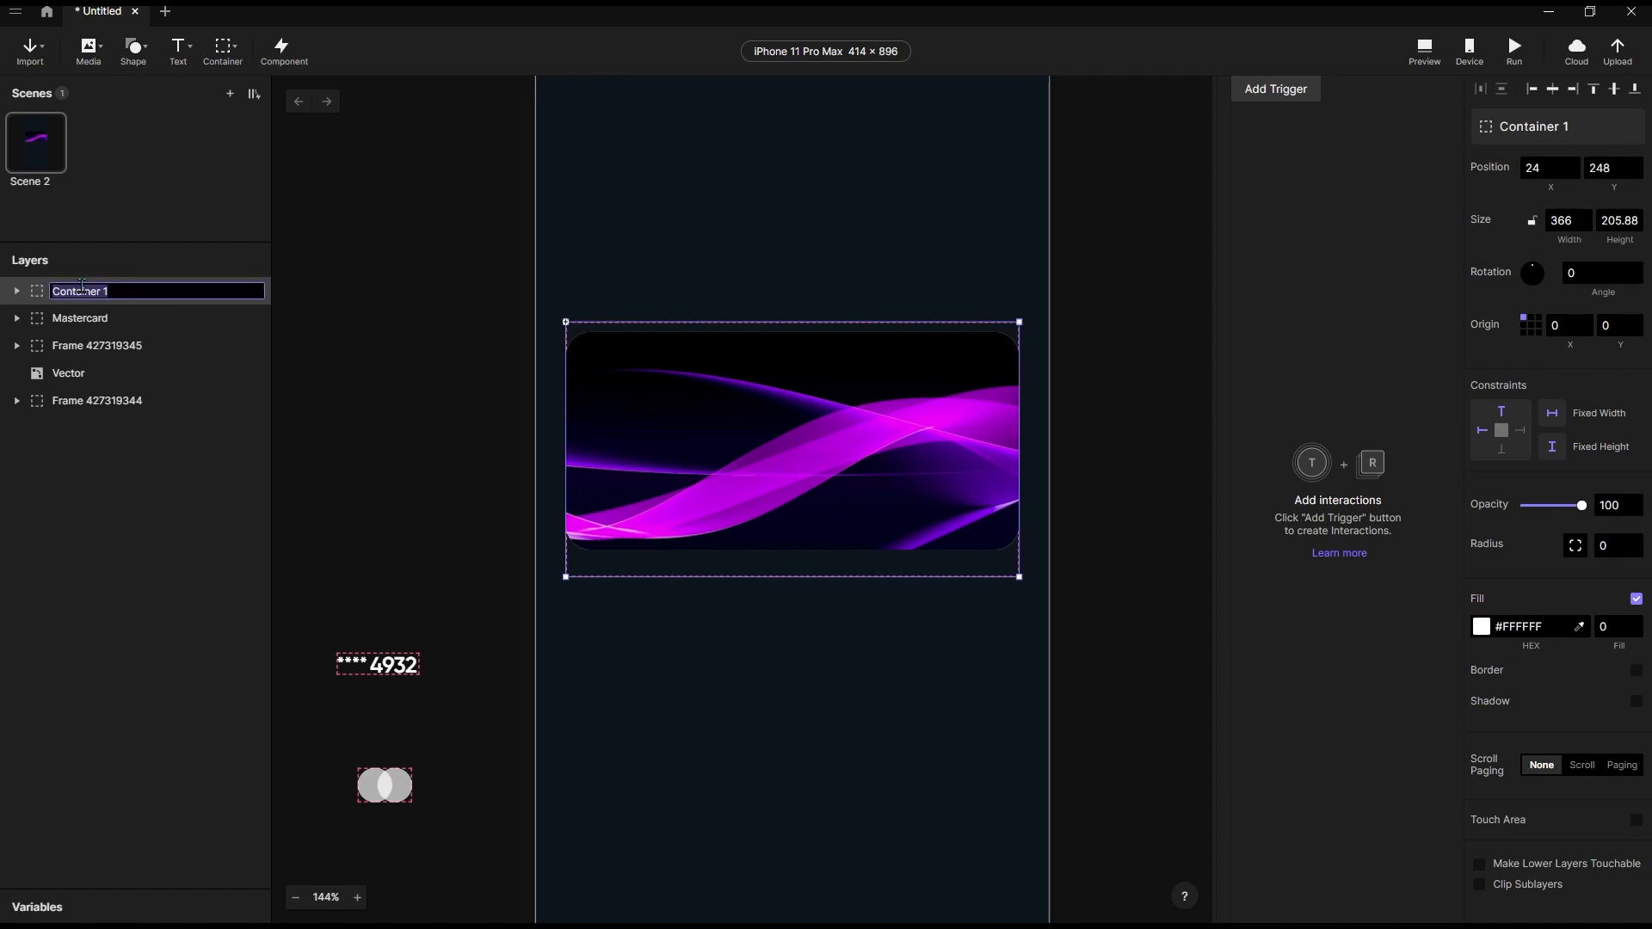
text(Video)
key(Return)
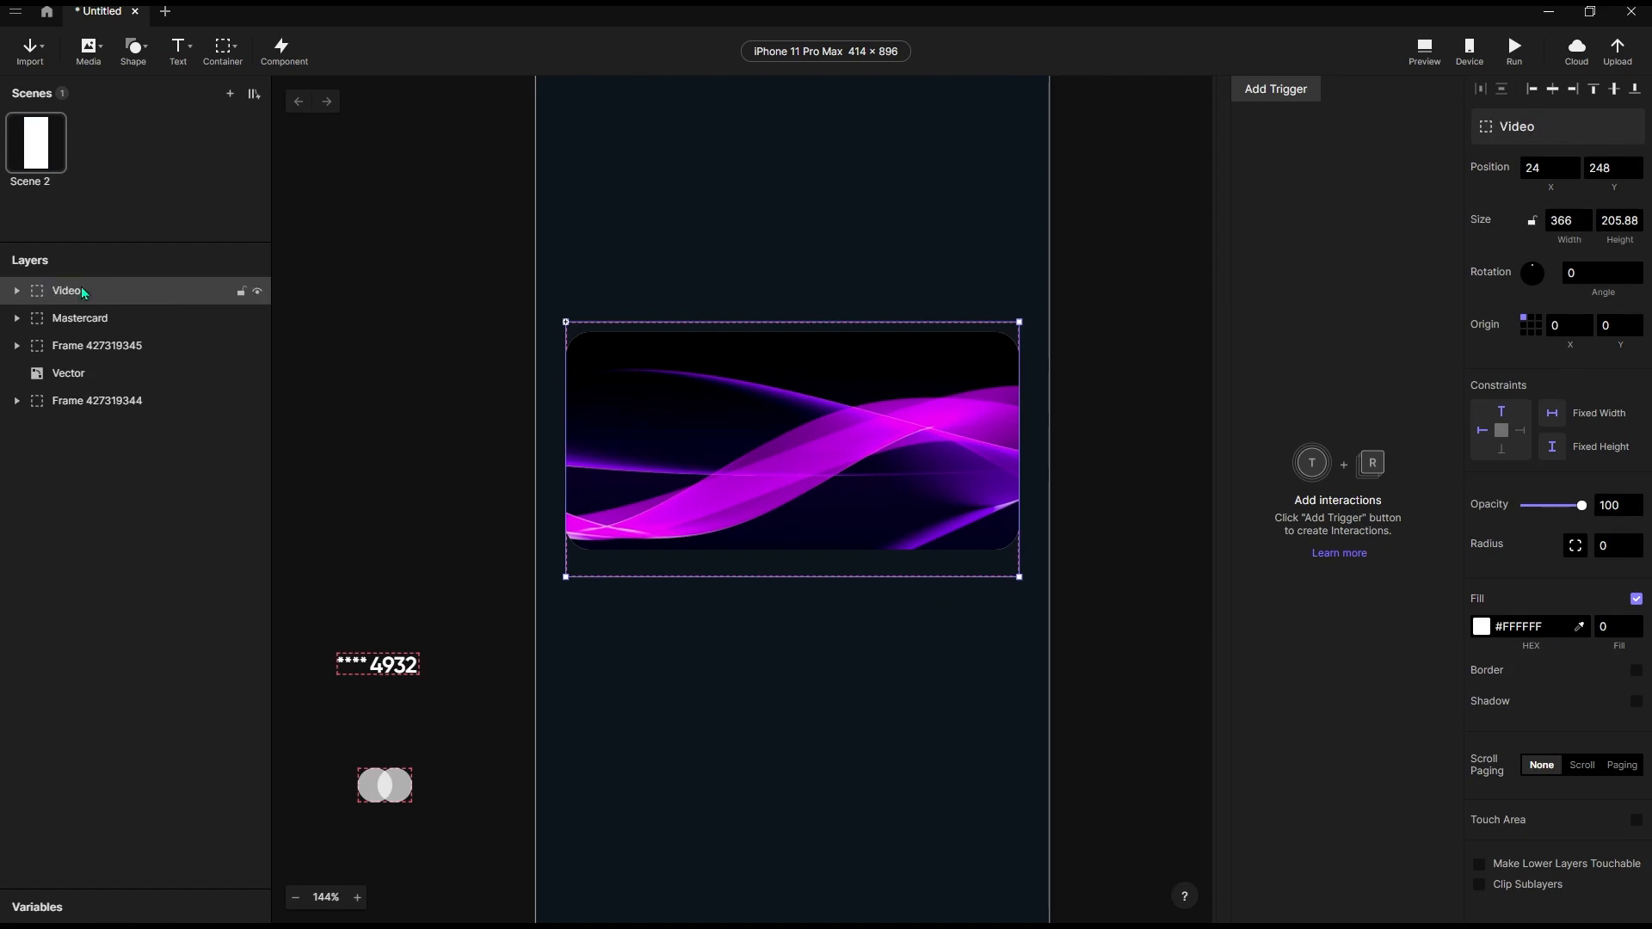
Shift the Video container down to X 24, Y 250 and move it beneath all the other layers.
drag(860, 441, 871, 443)
scroll(895, 387, down, 2)
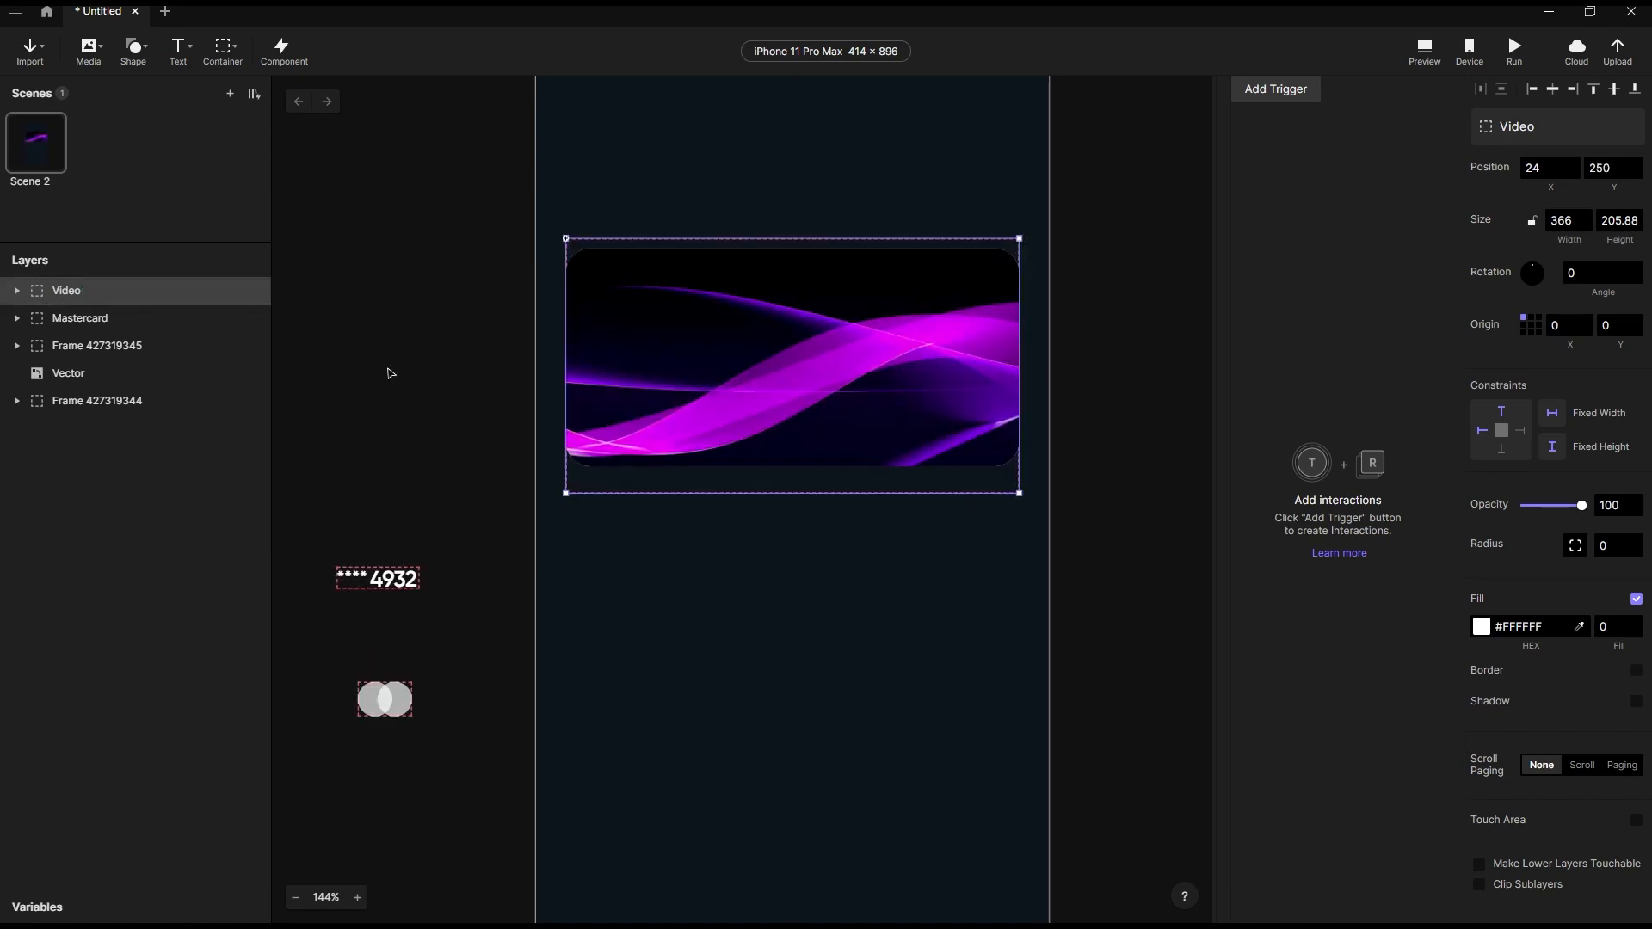
scroll(437, 608, down, 5)
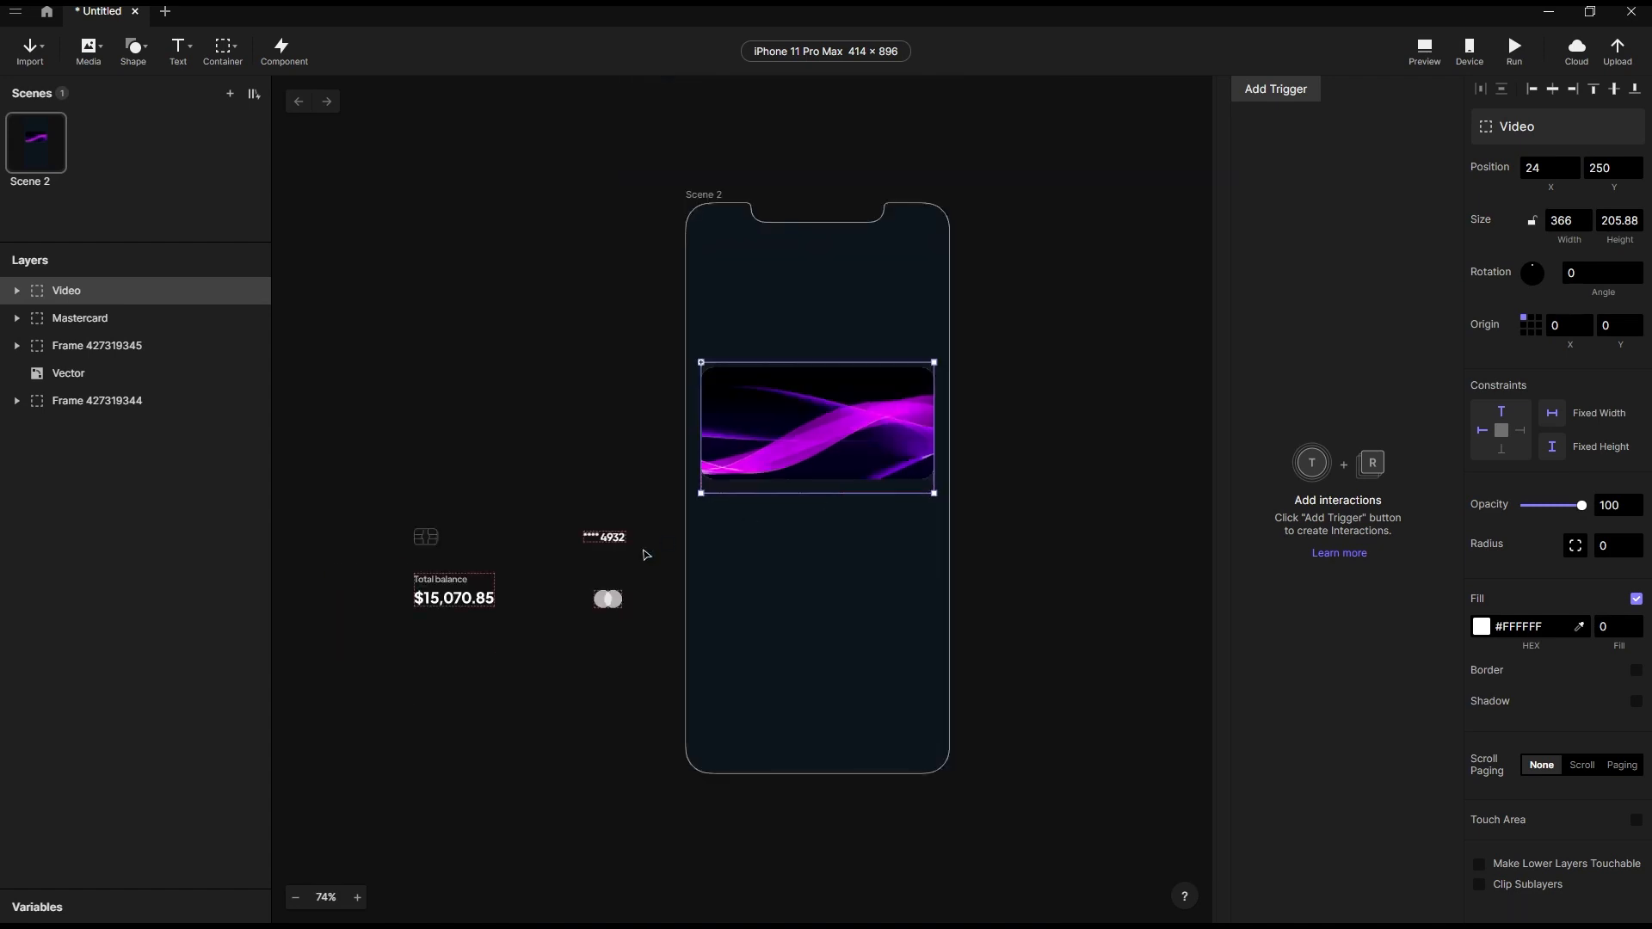
scroll(516, 564, up, 3)
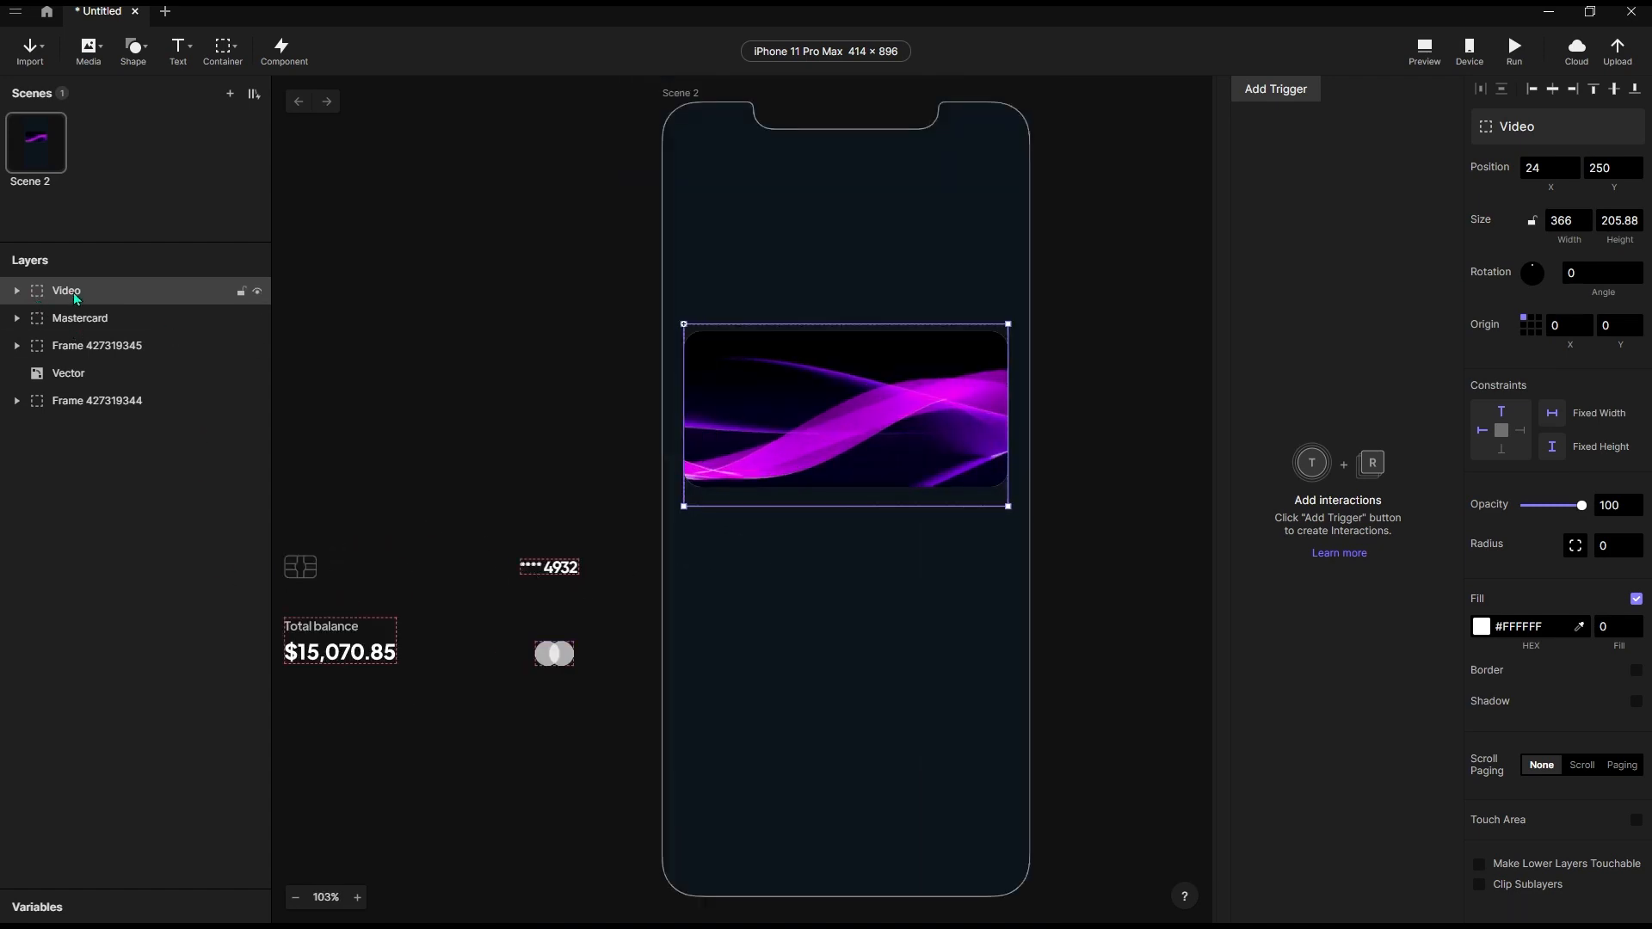
drag(74, 294, 75, 411)
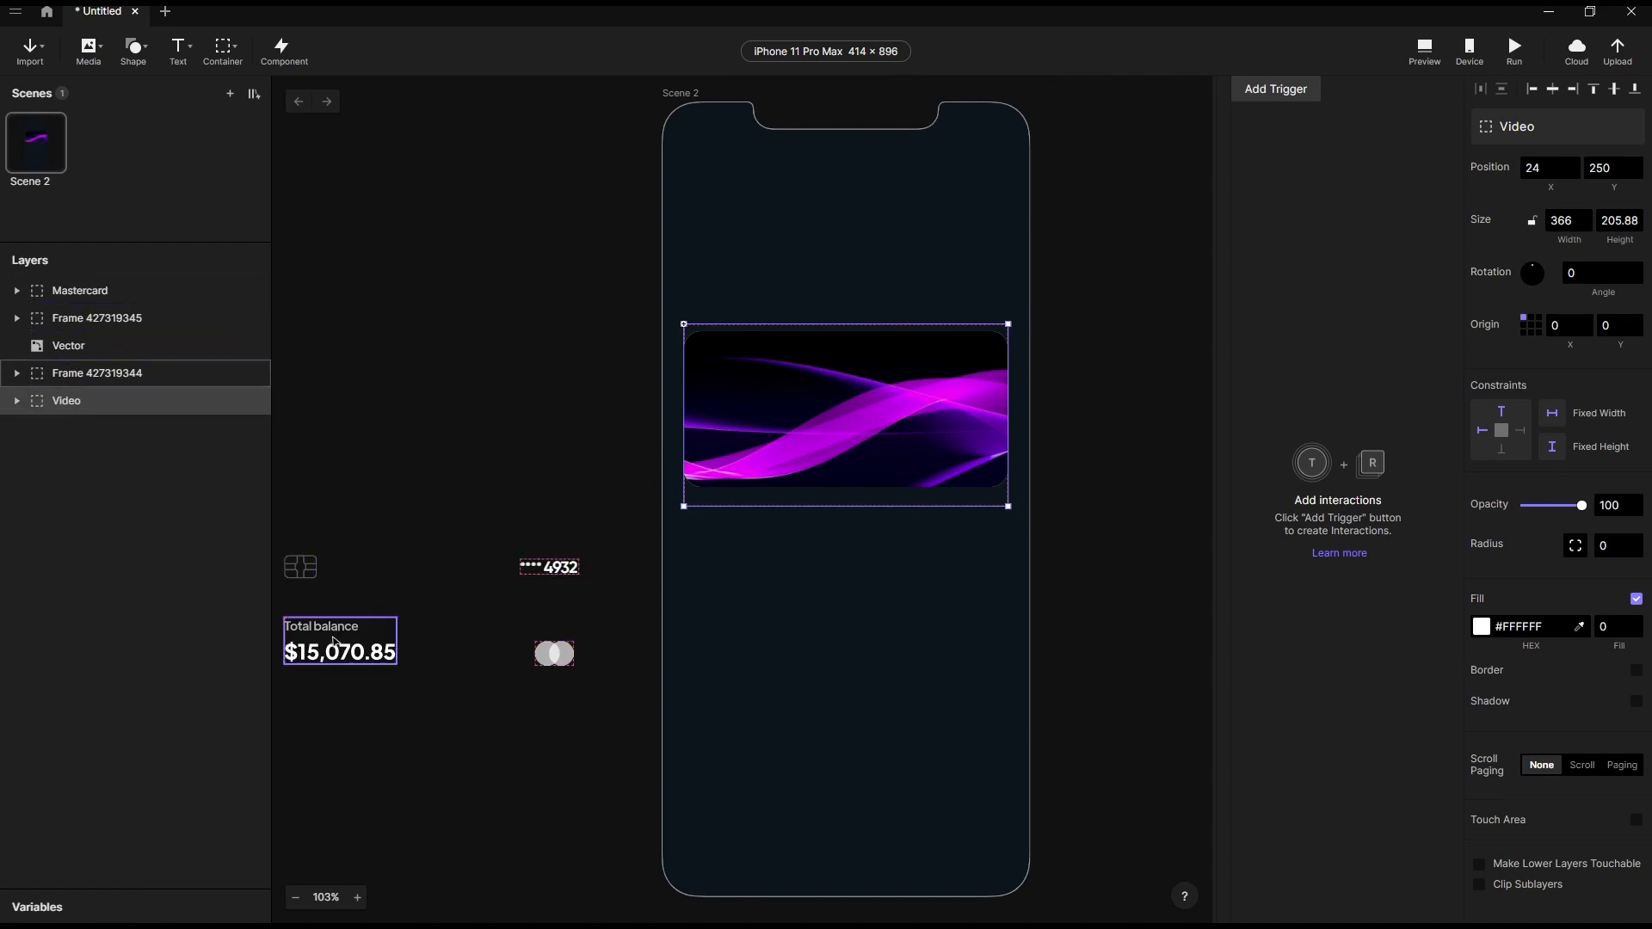
Place the chip, total balance, masked card number and Mastercard logo near the four corners of the video card.
click(311, 574)
drag(313, 574, 738, 375)
drag(366, 654, 788, 452)
drag(551, 568, 957, 371)
drag(554, 652, 970, 450)
Align the card number and chip on a common vertical centre, and line up the chip's left edge with the balance text.
scroll(970, 450, up, 5)
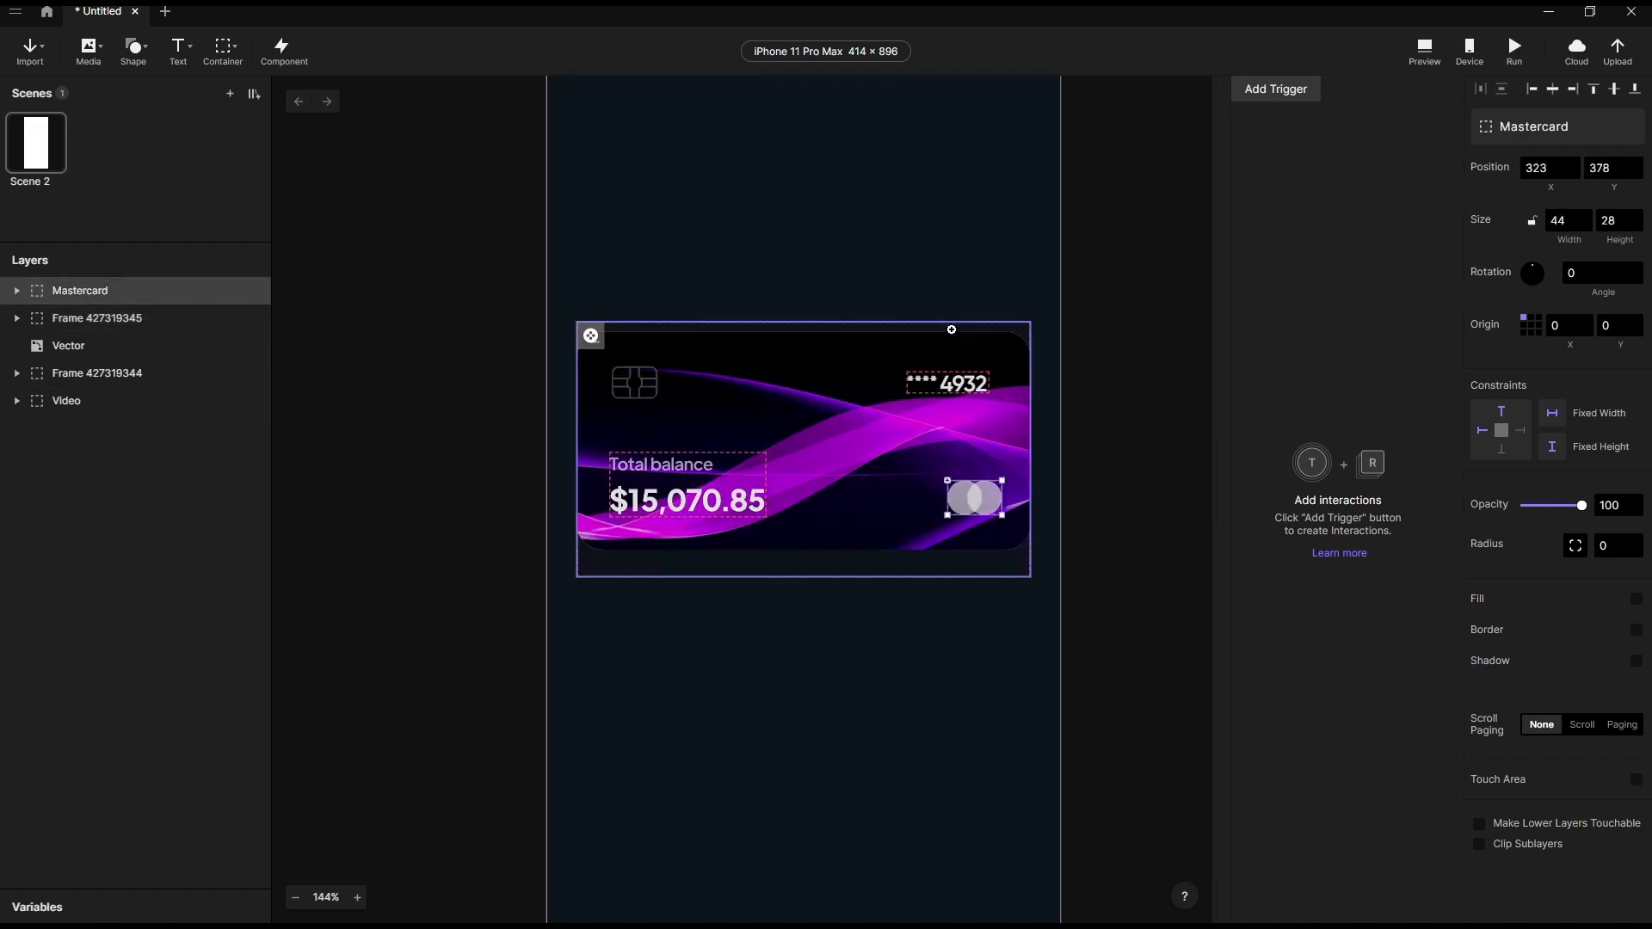
mouse_move(929, 387)
mouse_down()
mouse_move(968, 387)
mouse_move(952, 384)
mouse_up()
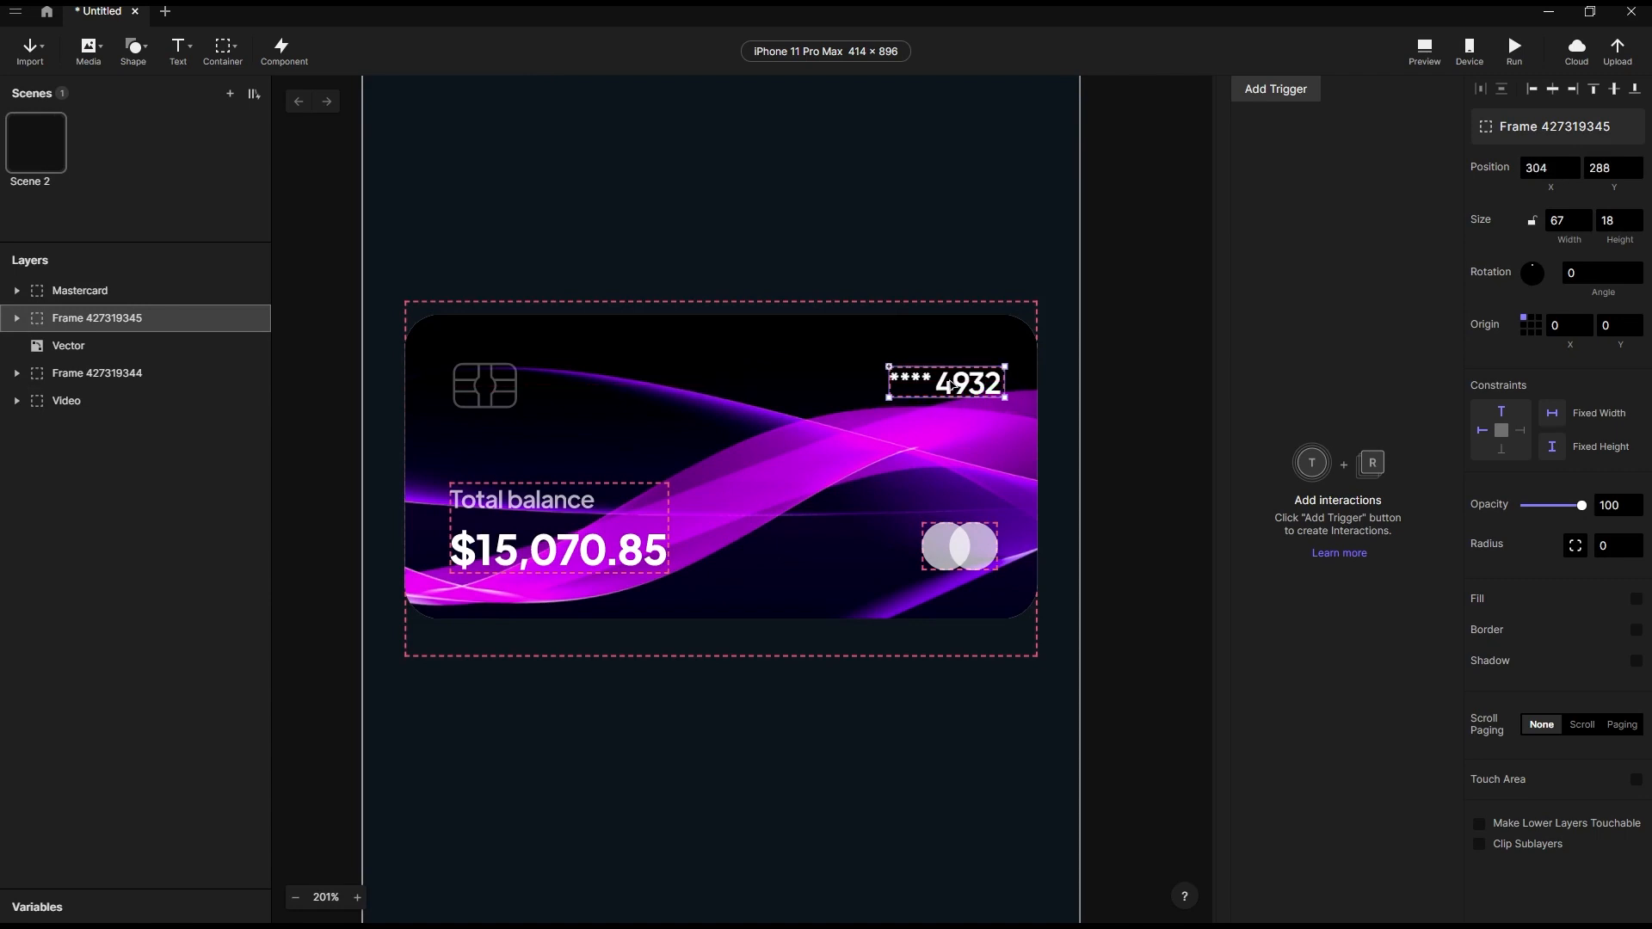
shift+click(490, 397)
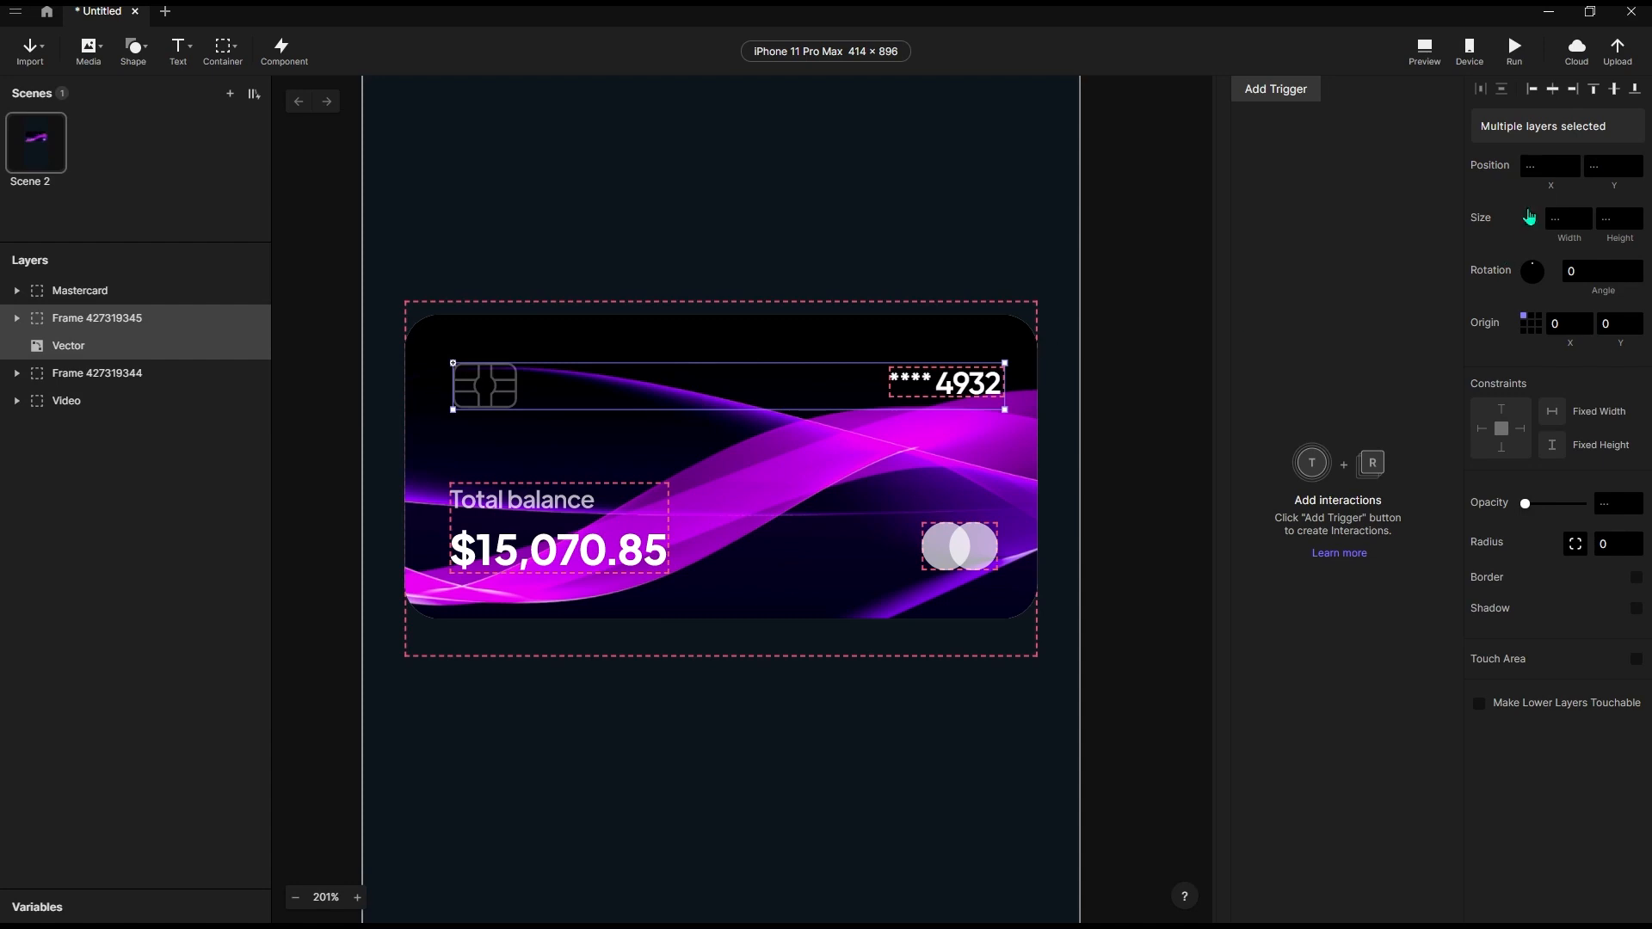
click(1614, 90)
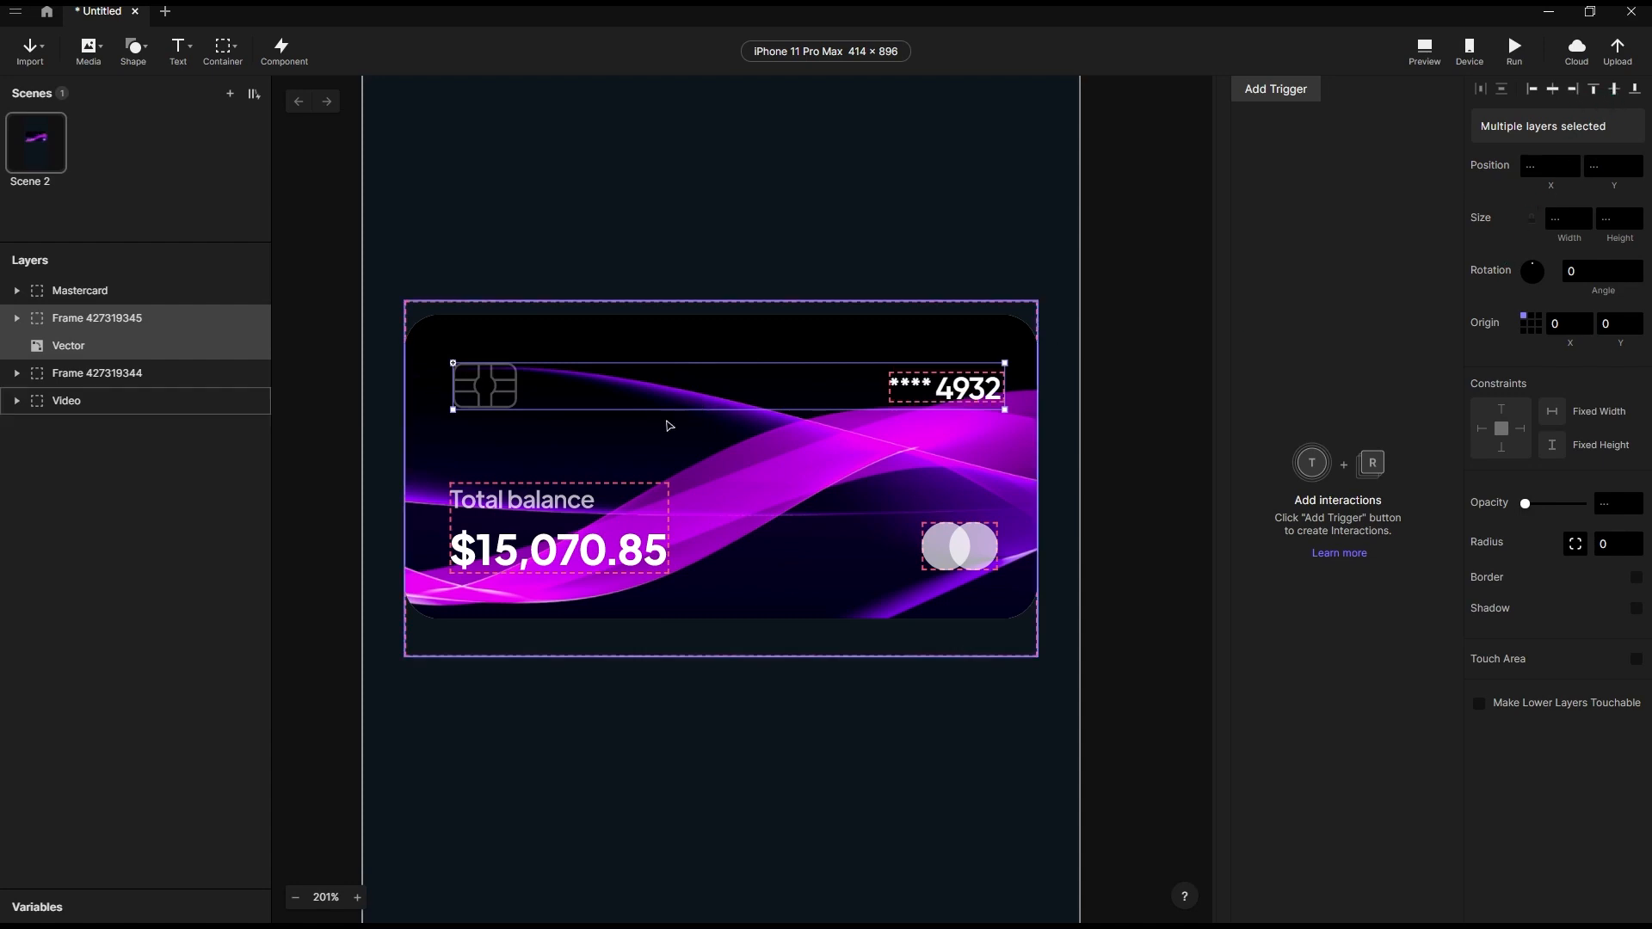
drag(701, 401, 697, 402)
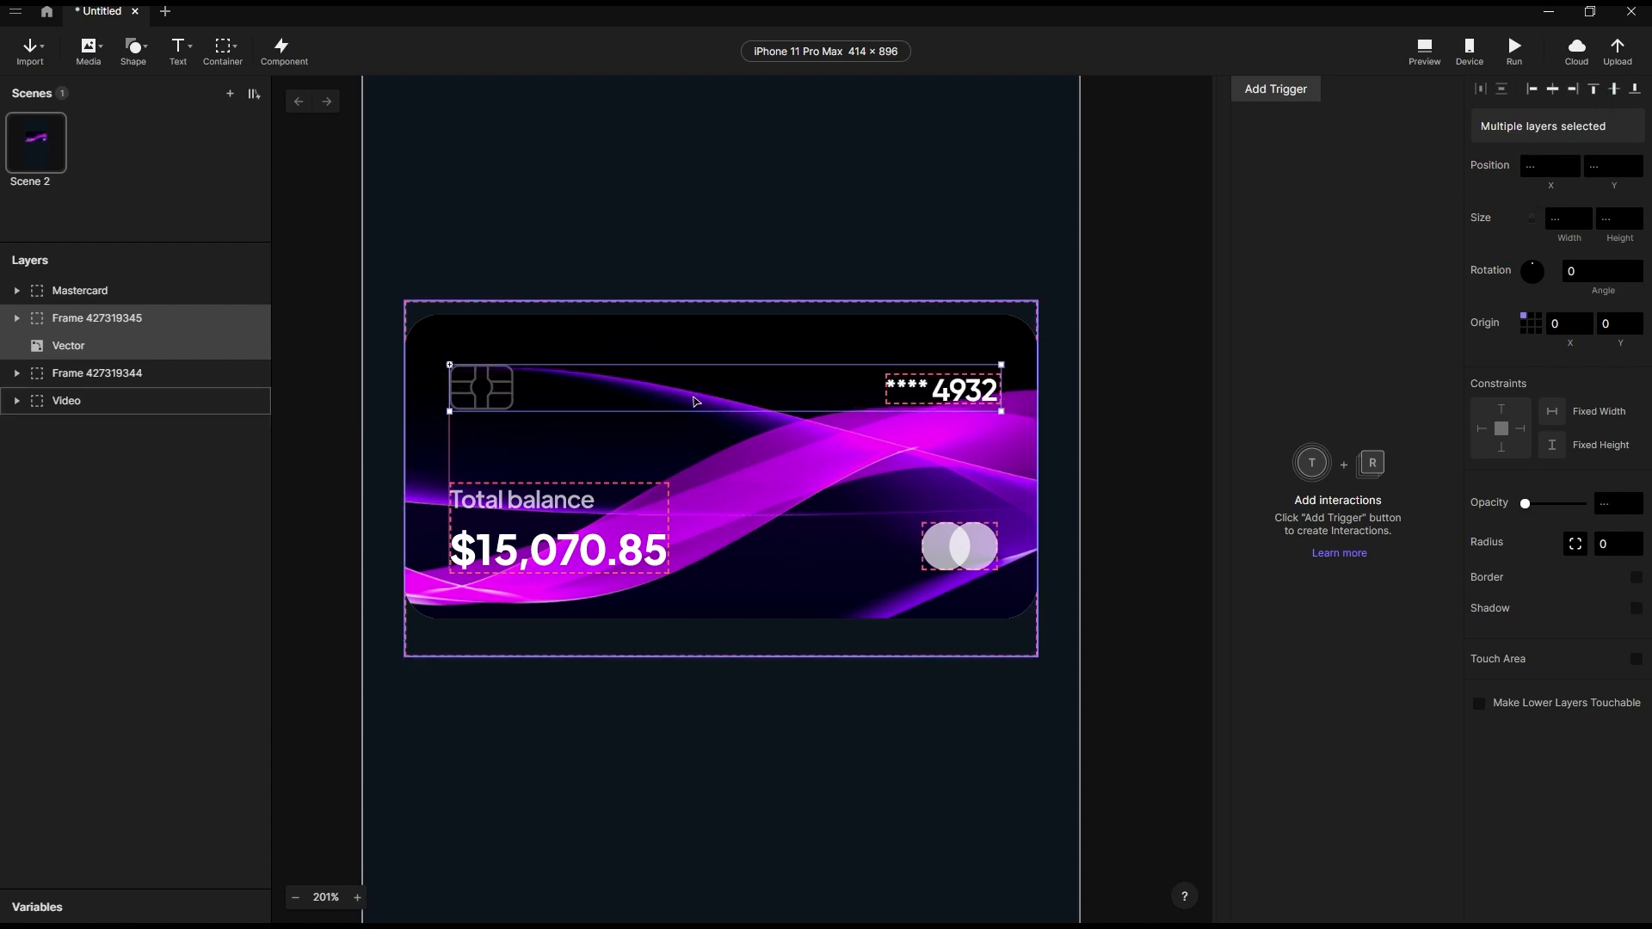
Move the balance text and chip to a shared left edge at about X 42, and the Mastercard logo to about X 325, Y 382.
drag(539, 551, 522, 554)
drag(490, 399, 476, 398)
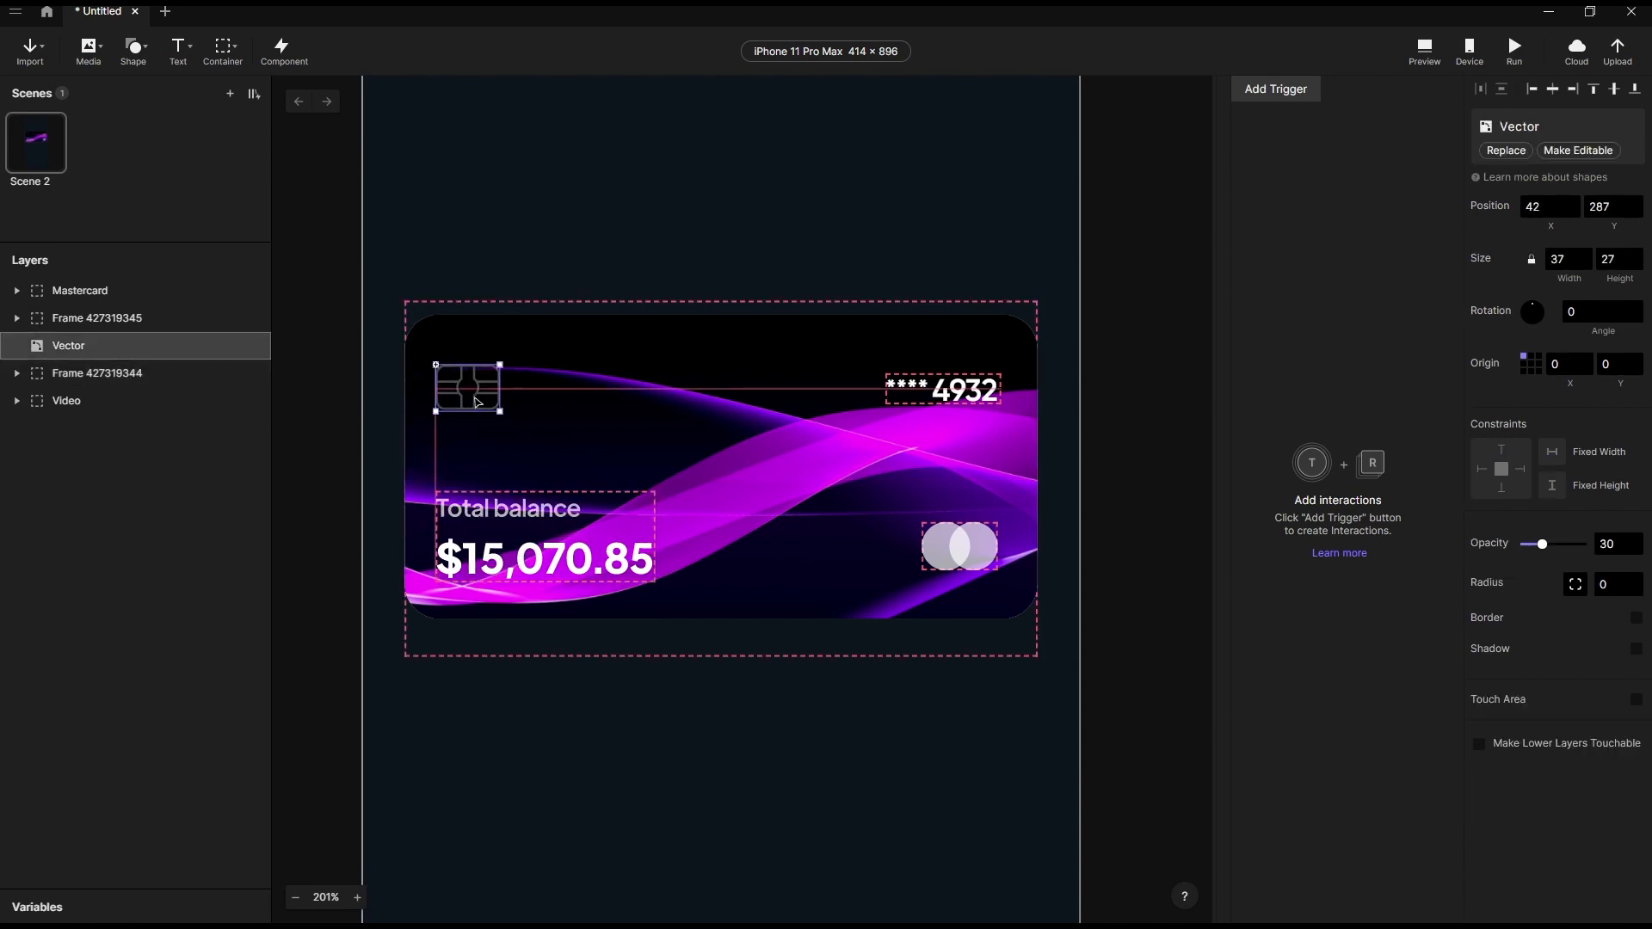
drag(960, 551, 965, 560)
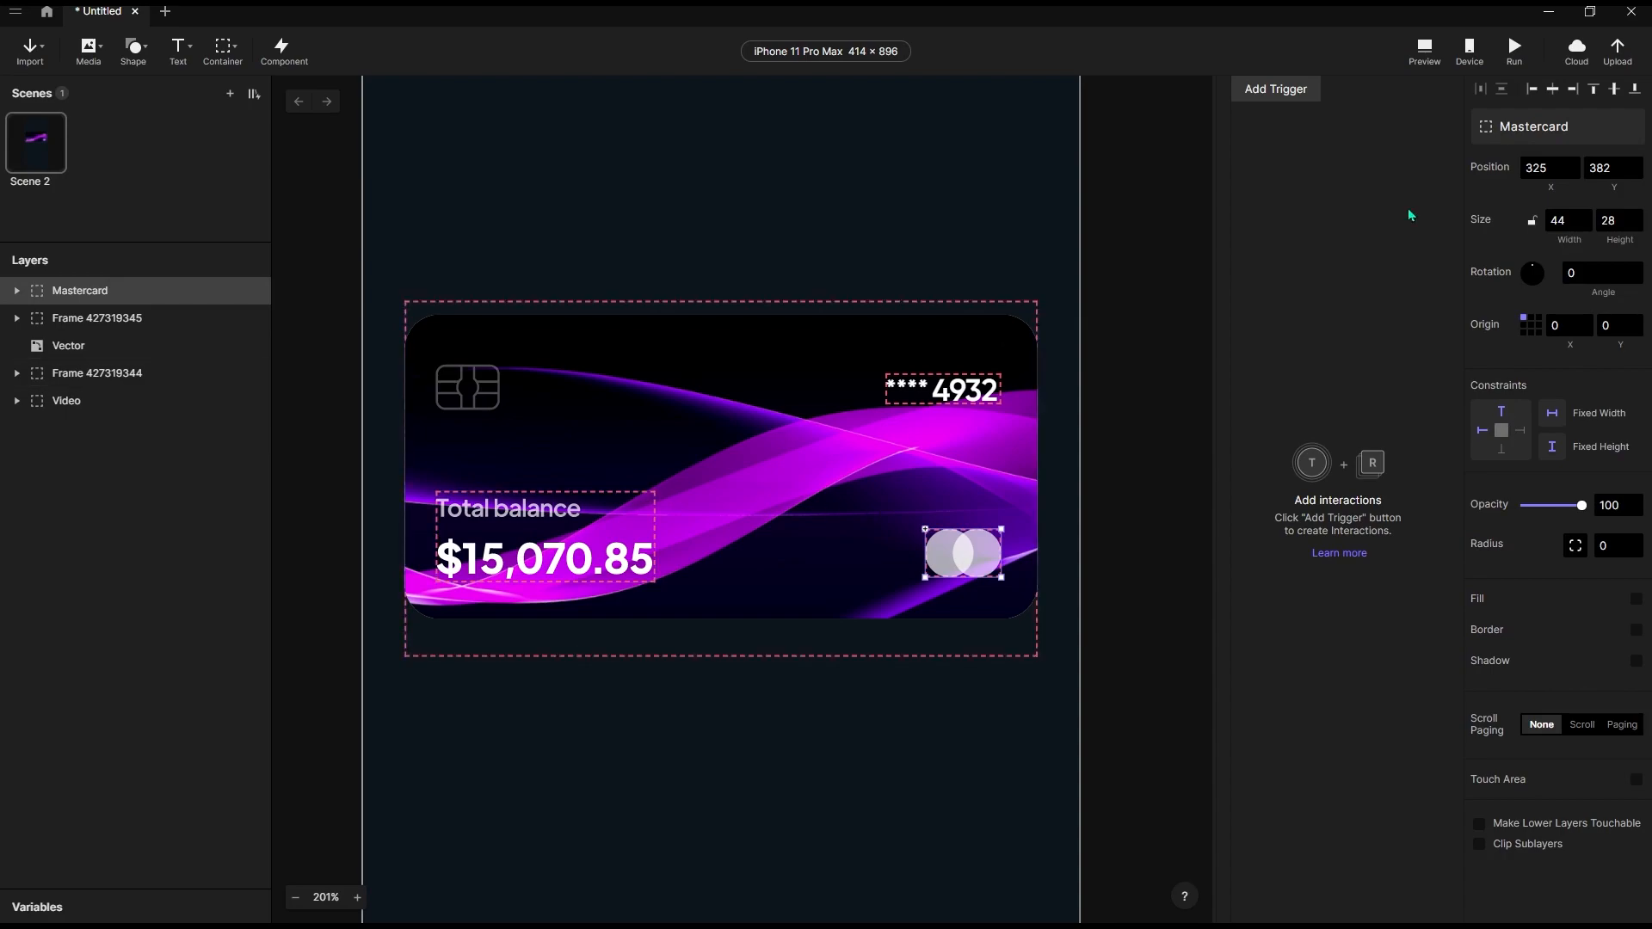
Open a preview of the card prototype to check its layout.
click(1424, 54)
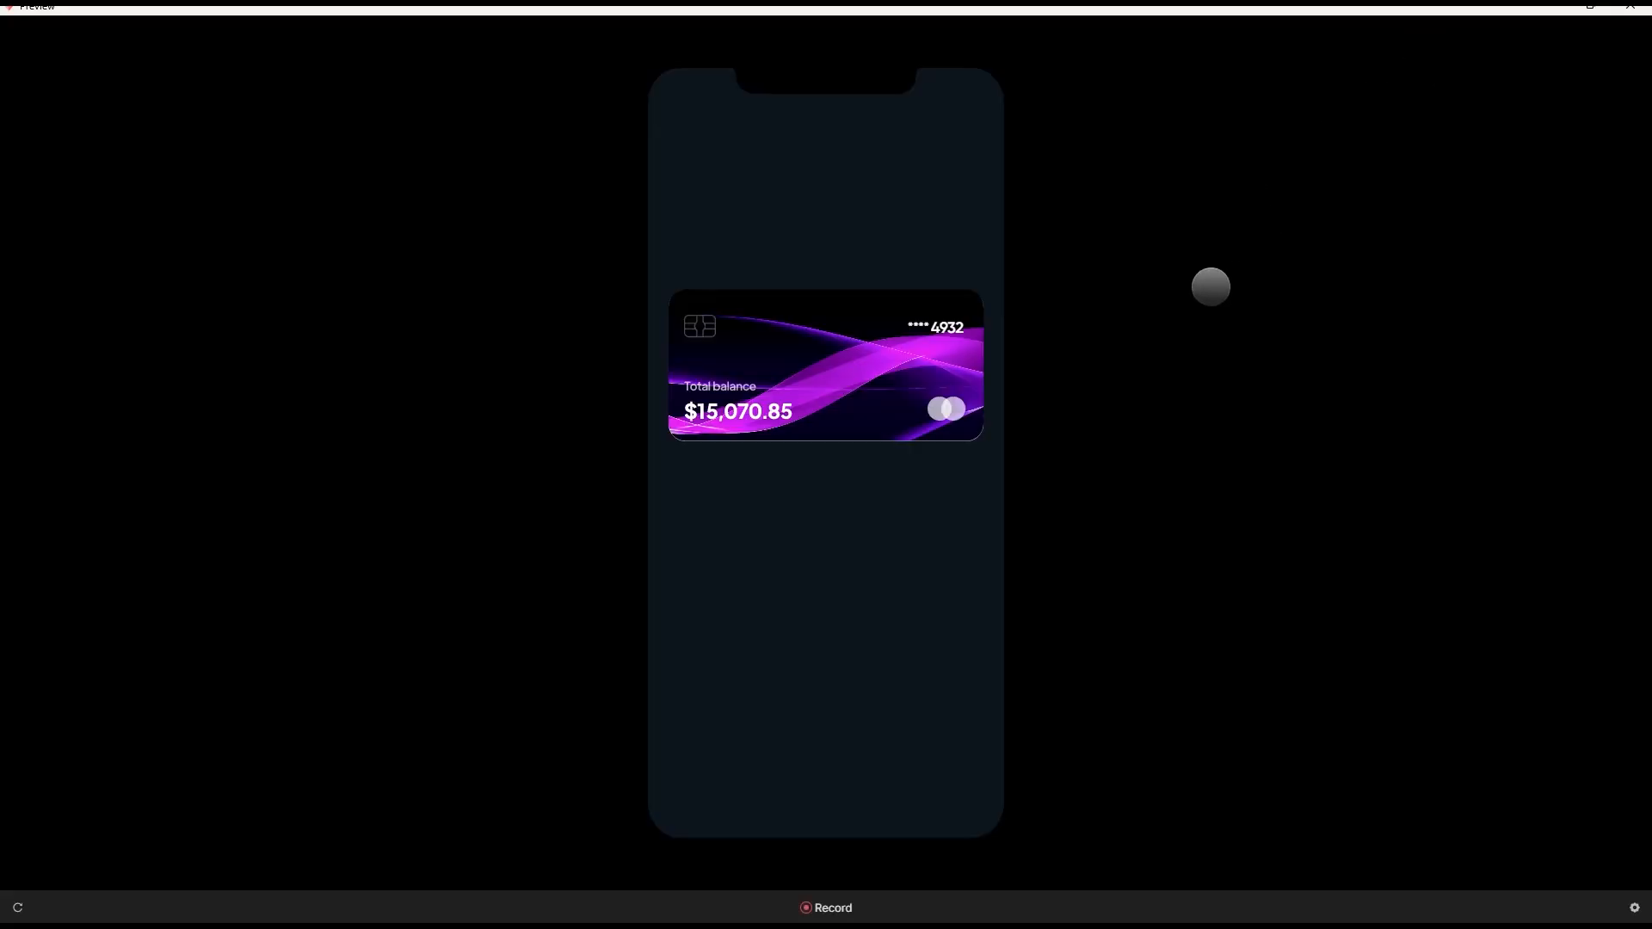